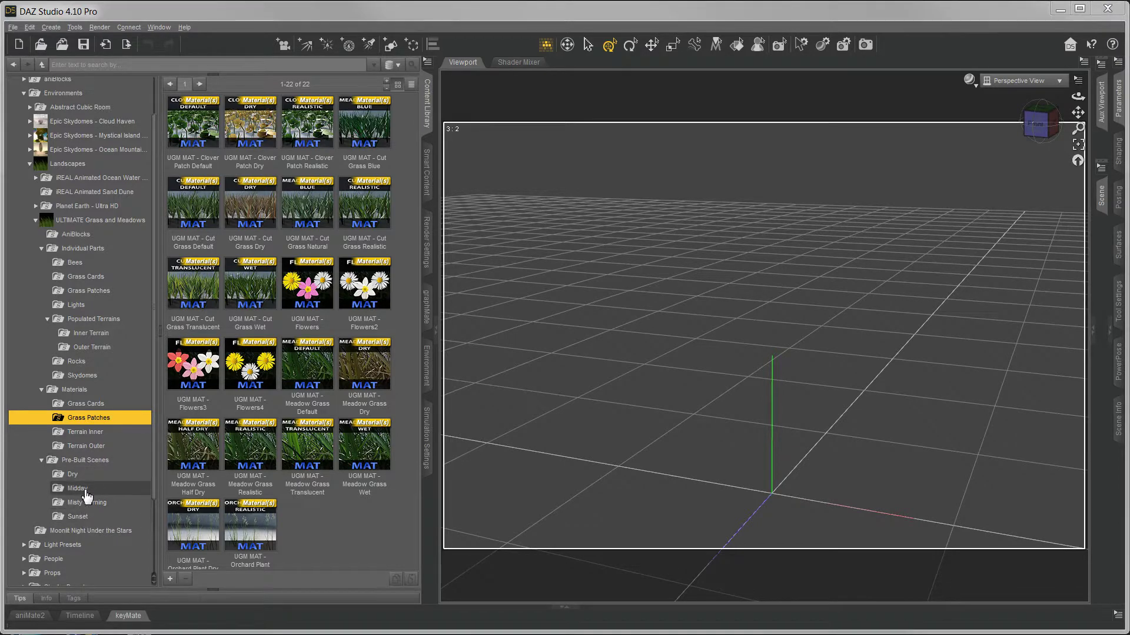
Browse the AniBlocks, Grass Patches and Bees folders, then show Pre-Built Scenes > Midday with the Scene pane.
{"action": "left_click", "coordinate": [85, 490]}
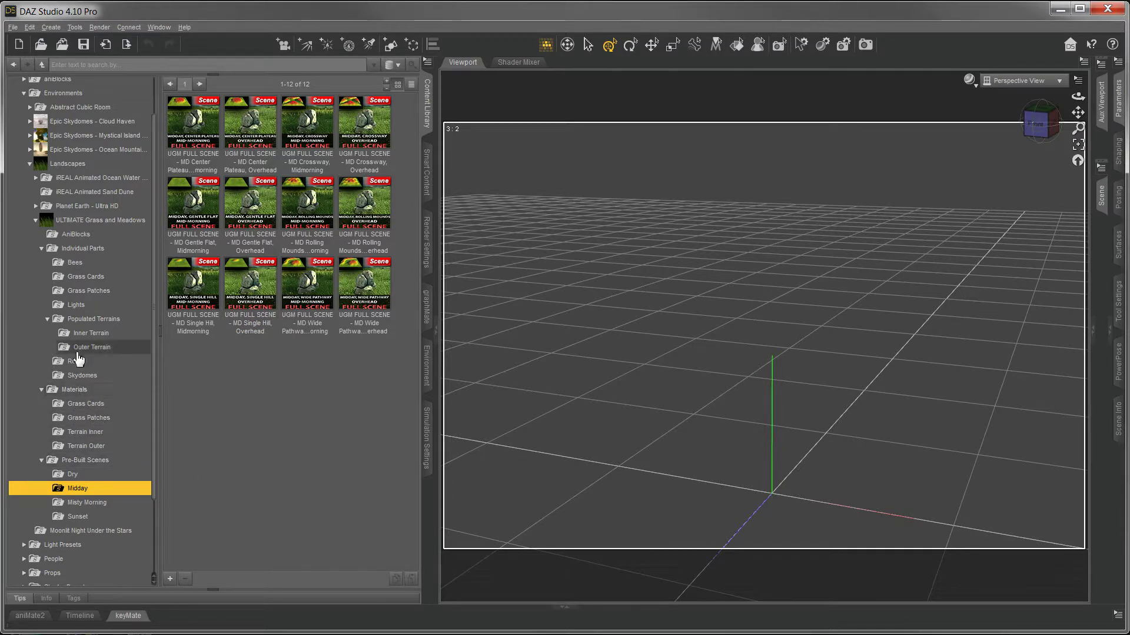
{"action": "left_click", "coordinate": [77, 235]}
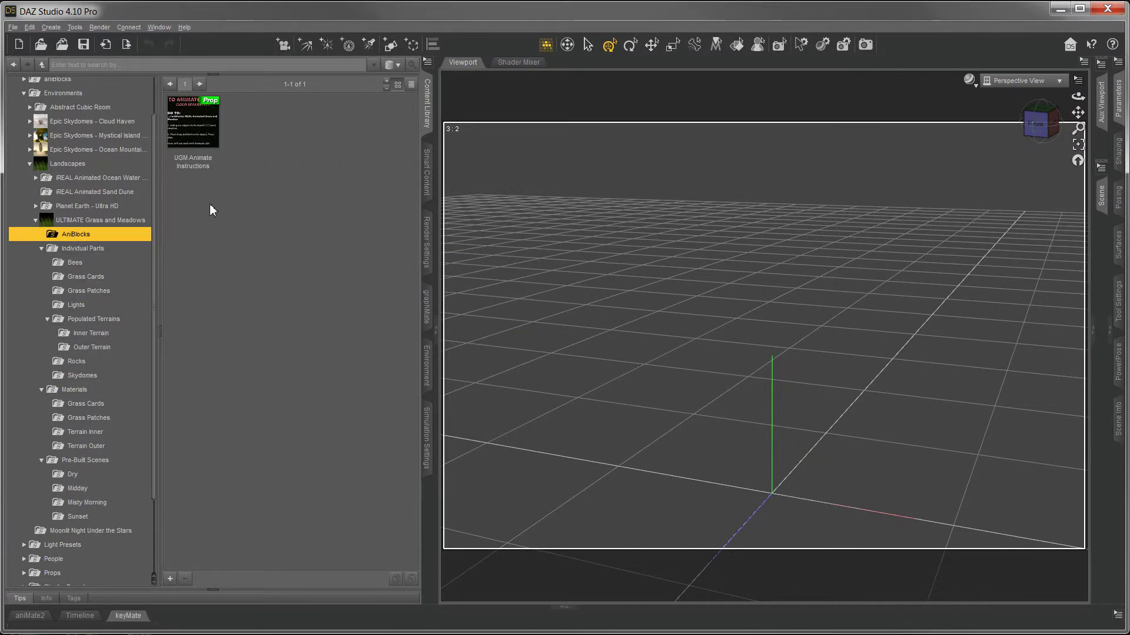
{"action": "mouse_move", "coordinate": [197, 127]}
{"action": "left_click", "coordinate": [112, 293]}
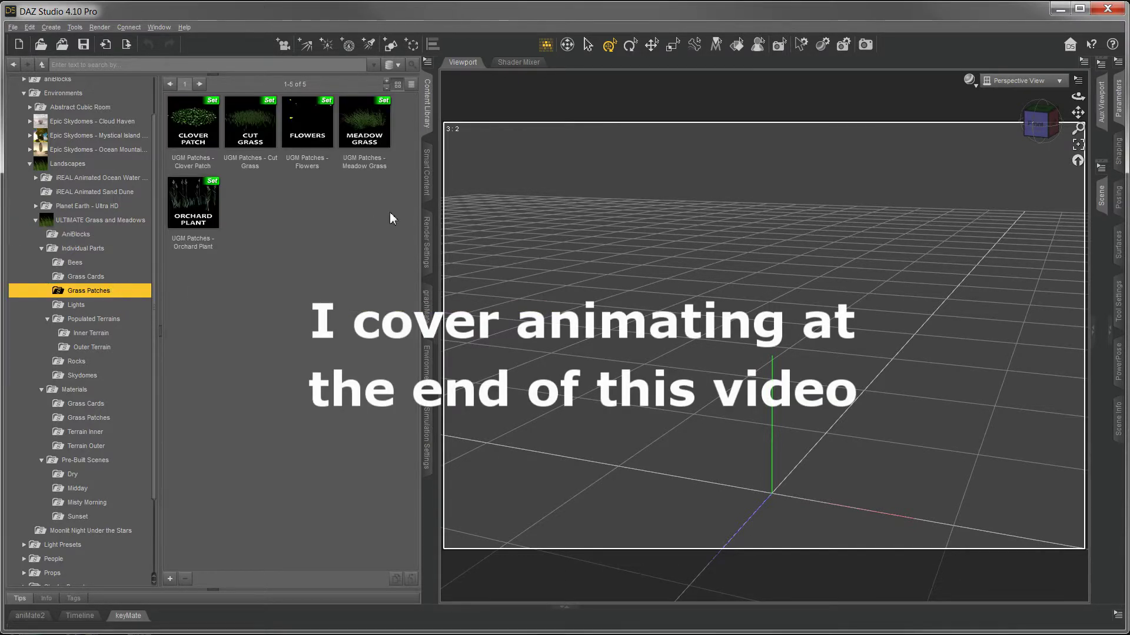
{"action": "left_click", "coordinate": [74, 262]}
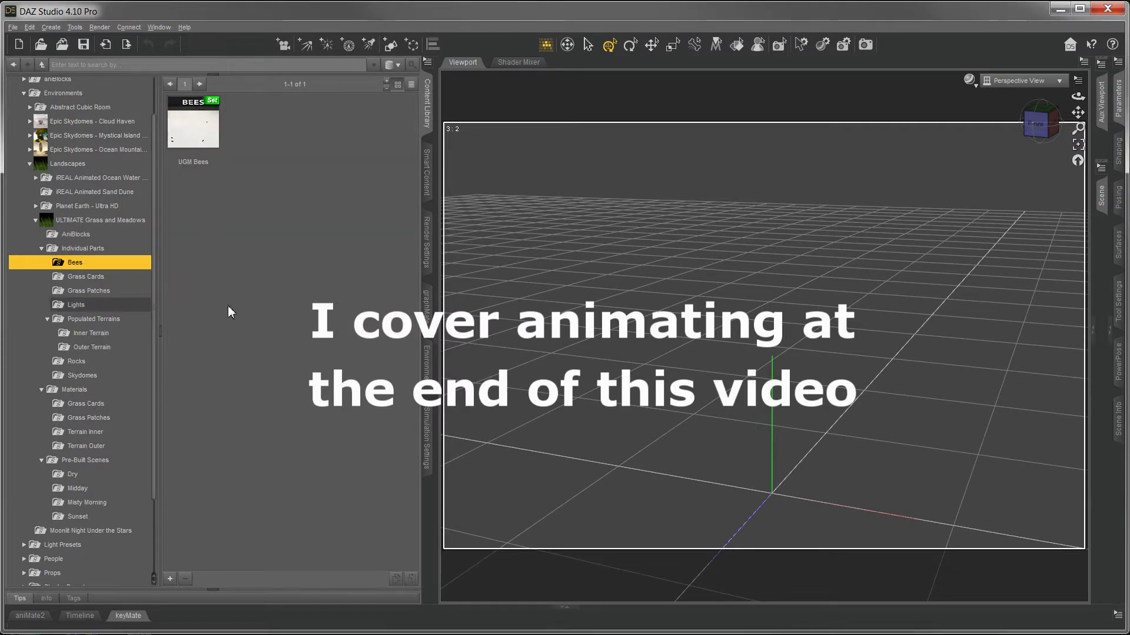
{"action": "left_click", "coordinate": [95, 493]}
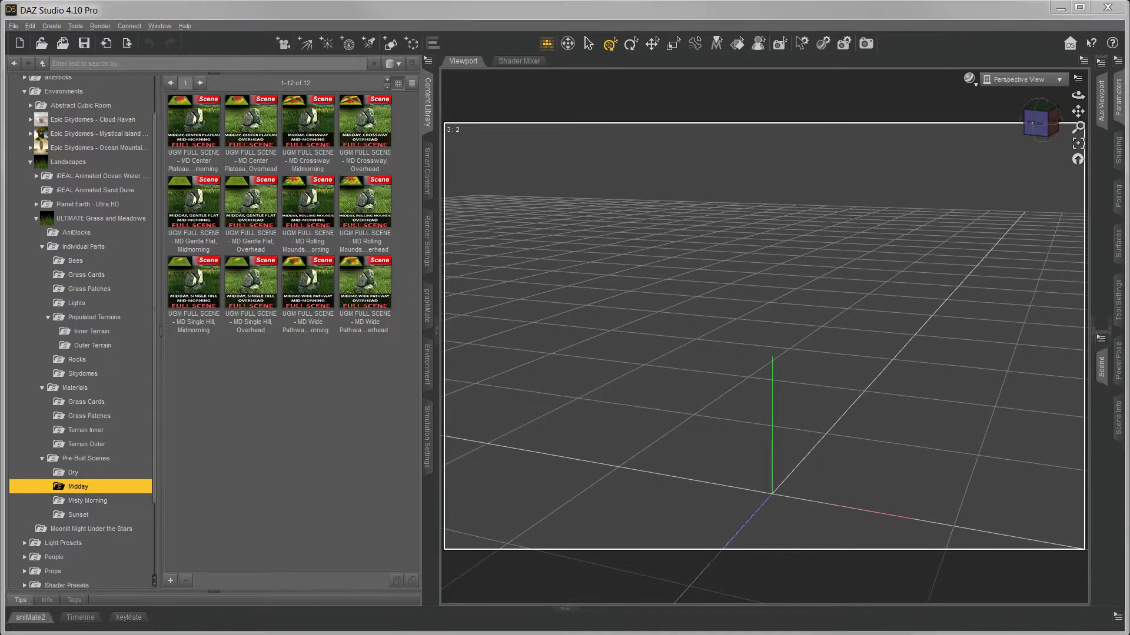
{"action": "left_click", "coordinate": [1102, 370]}
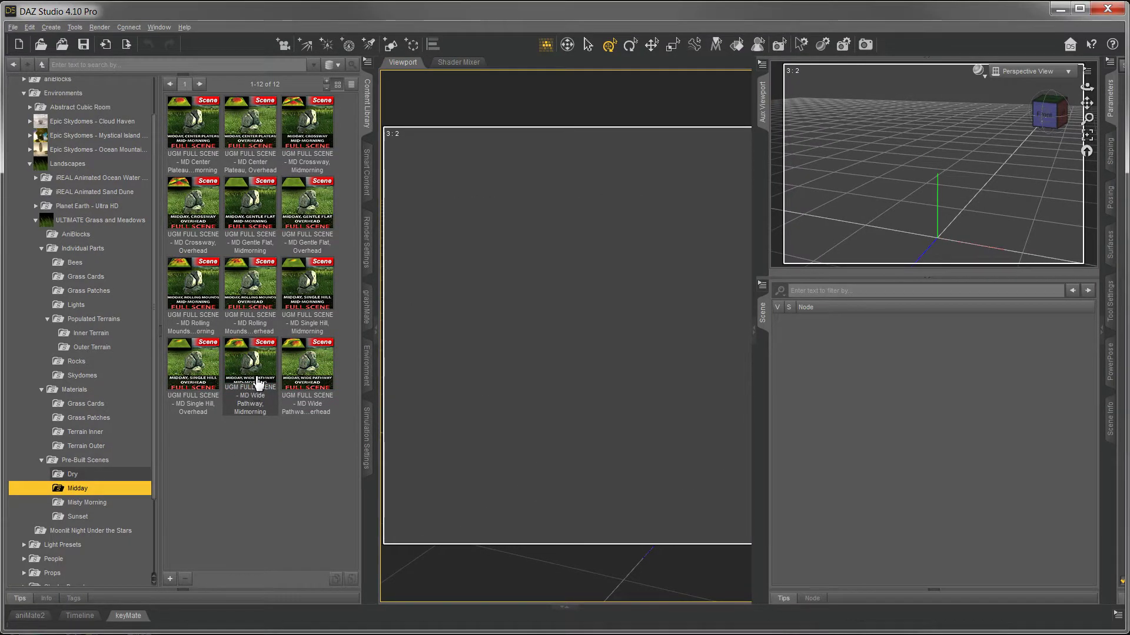
Read the thumbnail info cards, then load UGM FULL SCENE - MD Wide Pathway, Midmorning.
{"action": "mouse_move", "coordinate": [253, 351]}
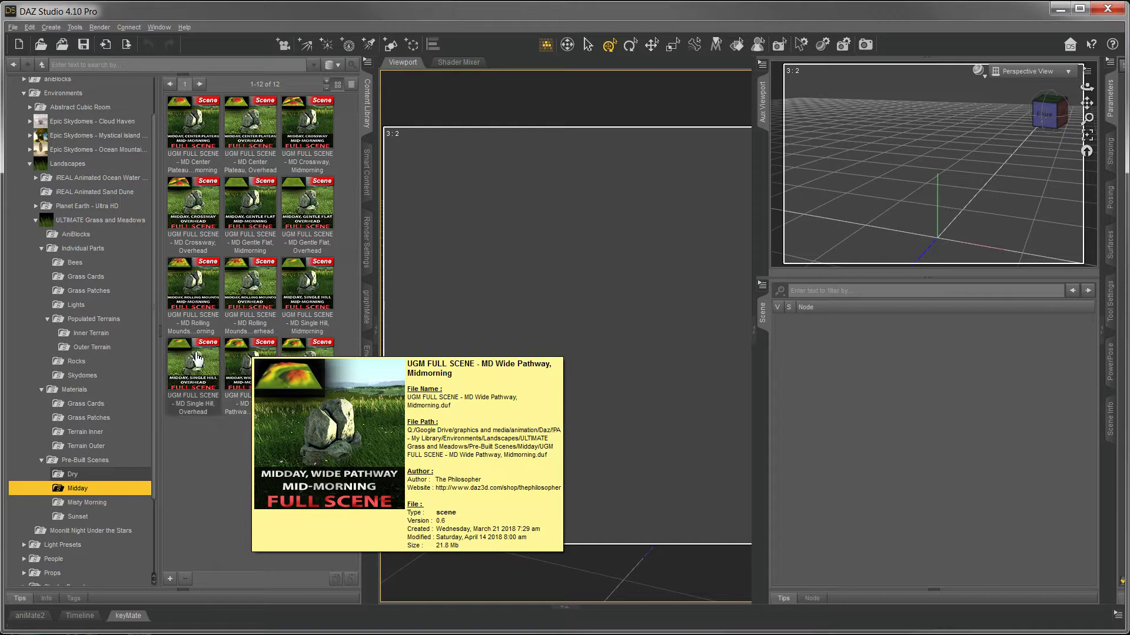
{"action": "mouse_move", "coordinate": [196, 358]}
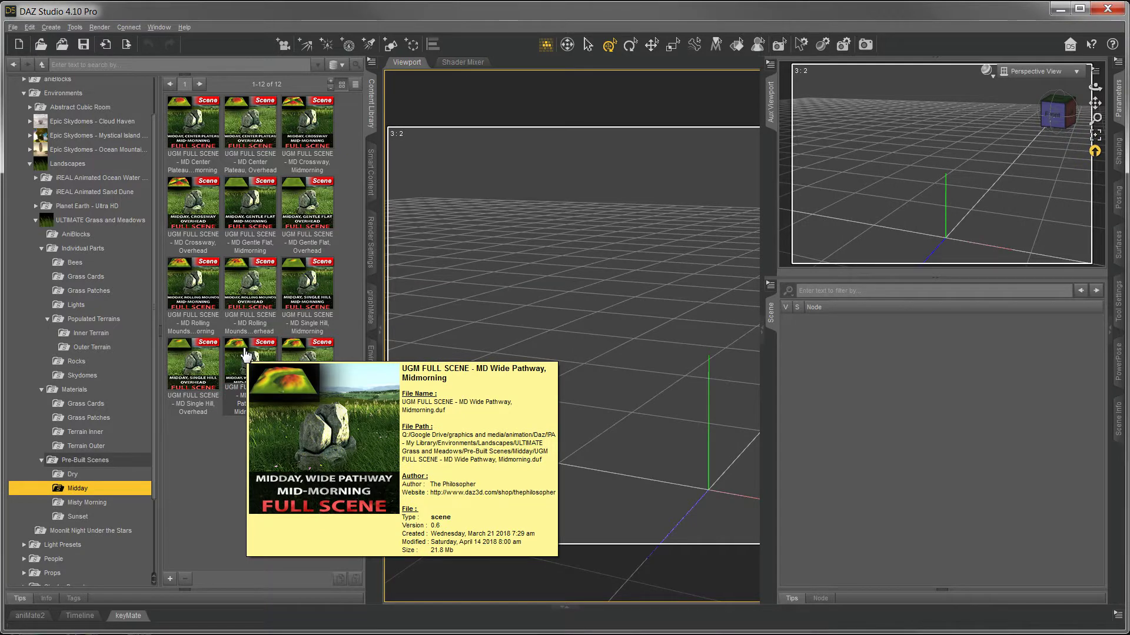
{"action": "left_click", "coordinate": [246, 355]}
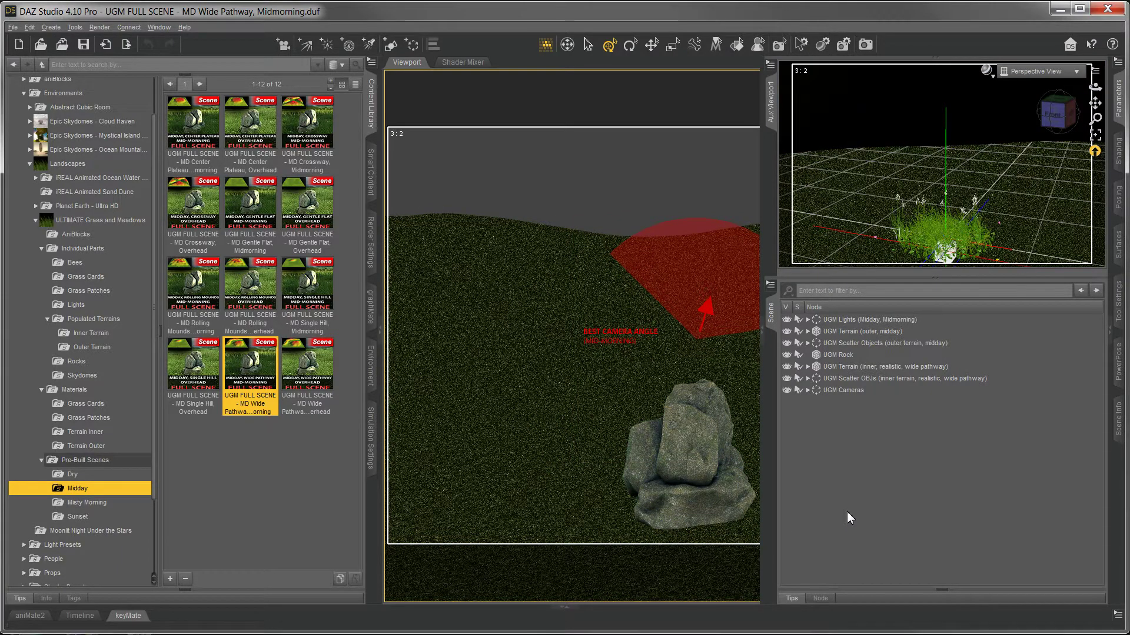
{"action": "left_click", "coordinate": [867, 320]}
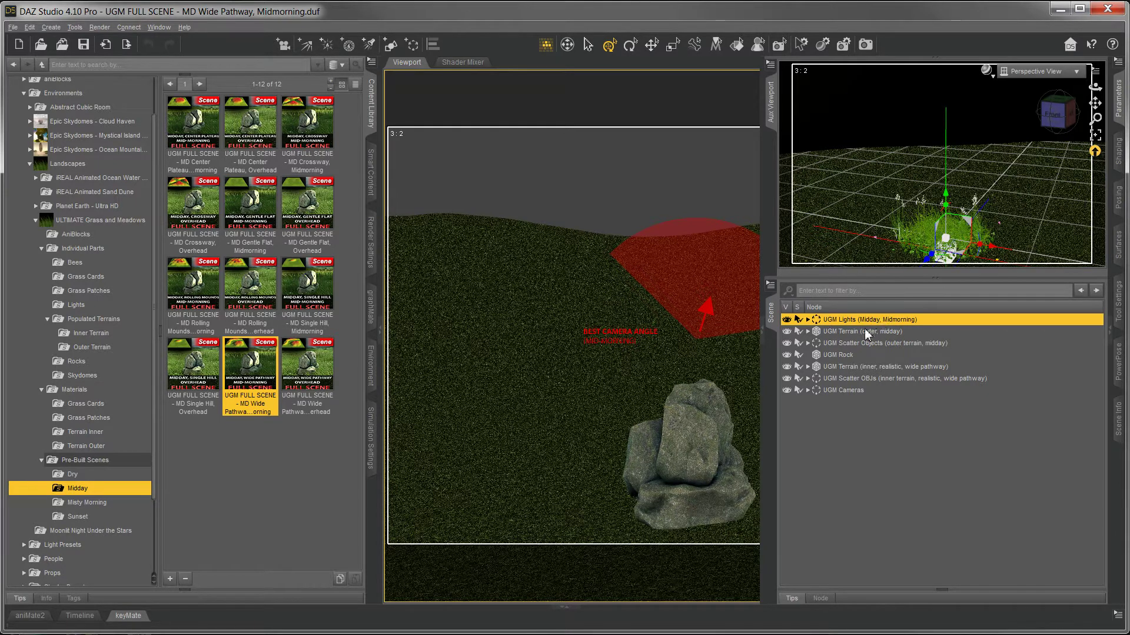
{"action": "left_click", "coordinate": [862, 332]}
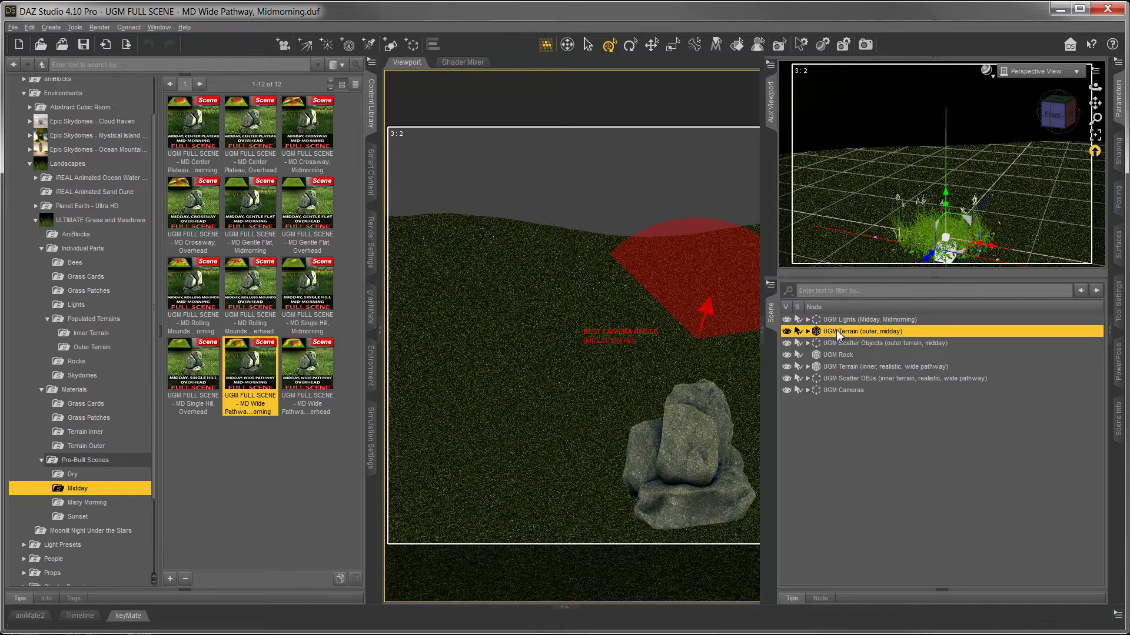
{"action": "left_click", "coordinate": [843, 342]}
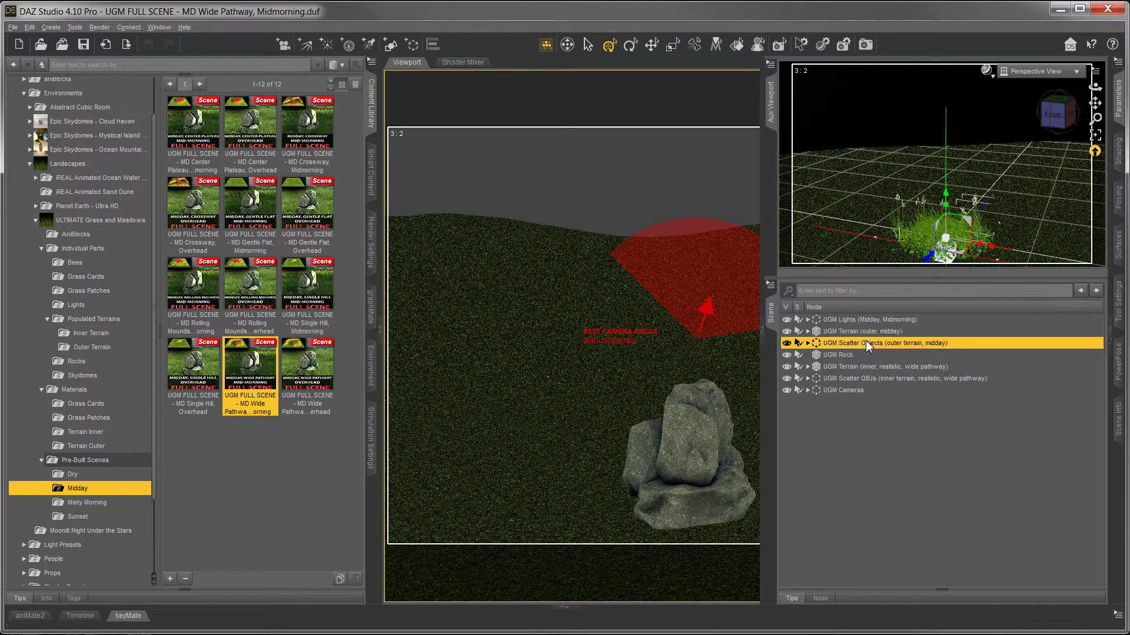
{"action": "left_click", "coordinate": [806, 343]}
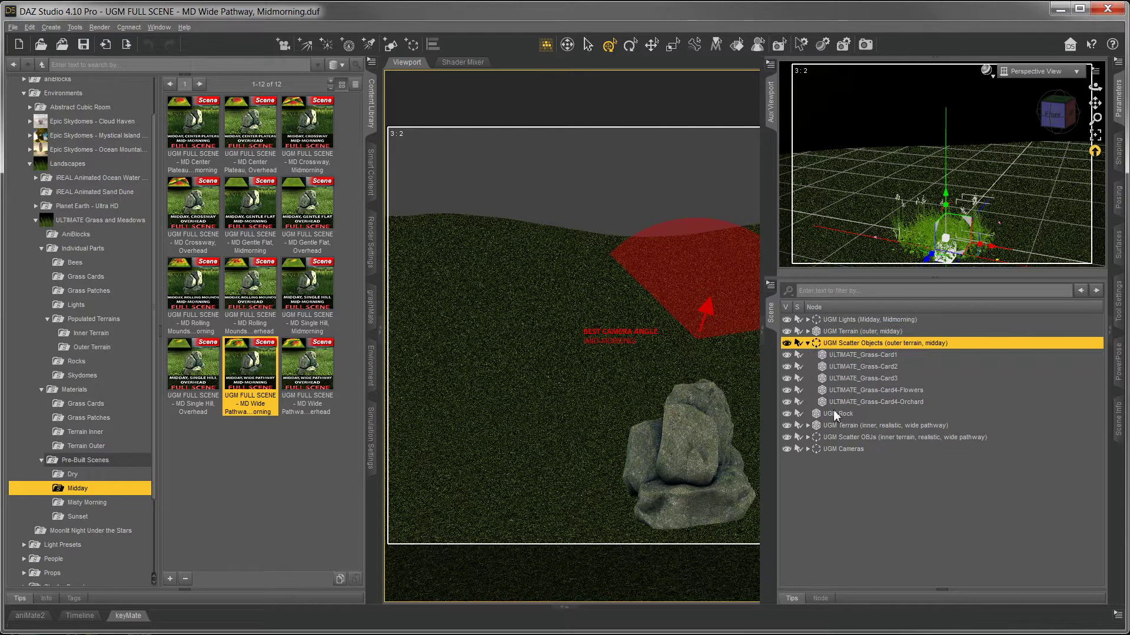
{"action": "left_click", "coordinate": [807, 343]}
{"action": "left_click", "coordinate": [827, 356]}
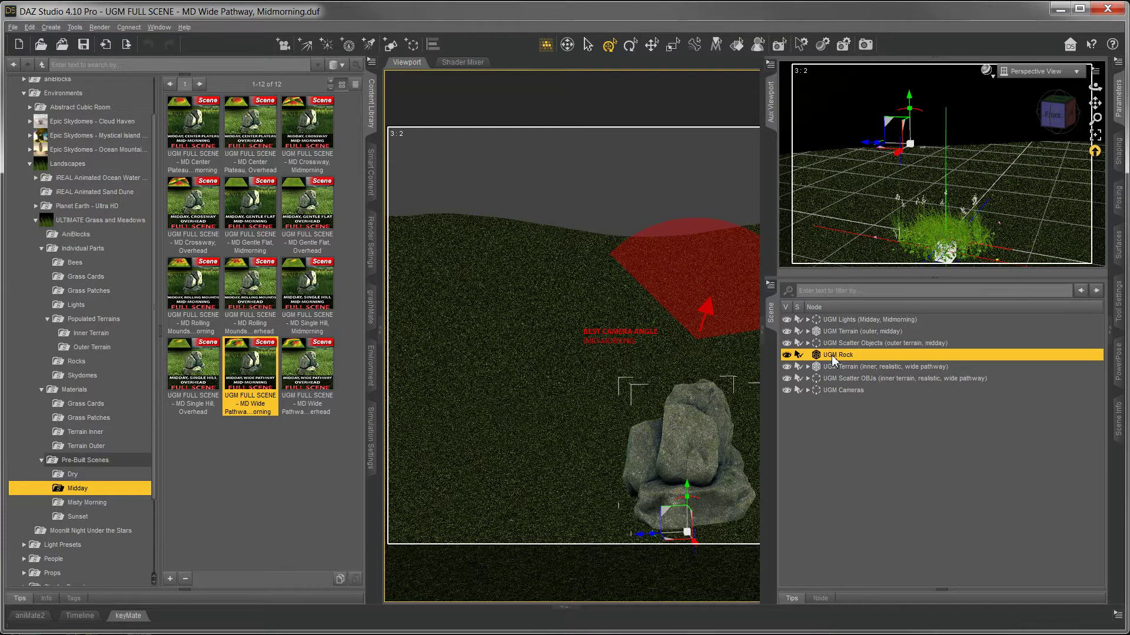
{"action": "left_click", "coordinate": [838, 366]}
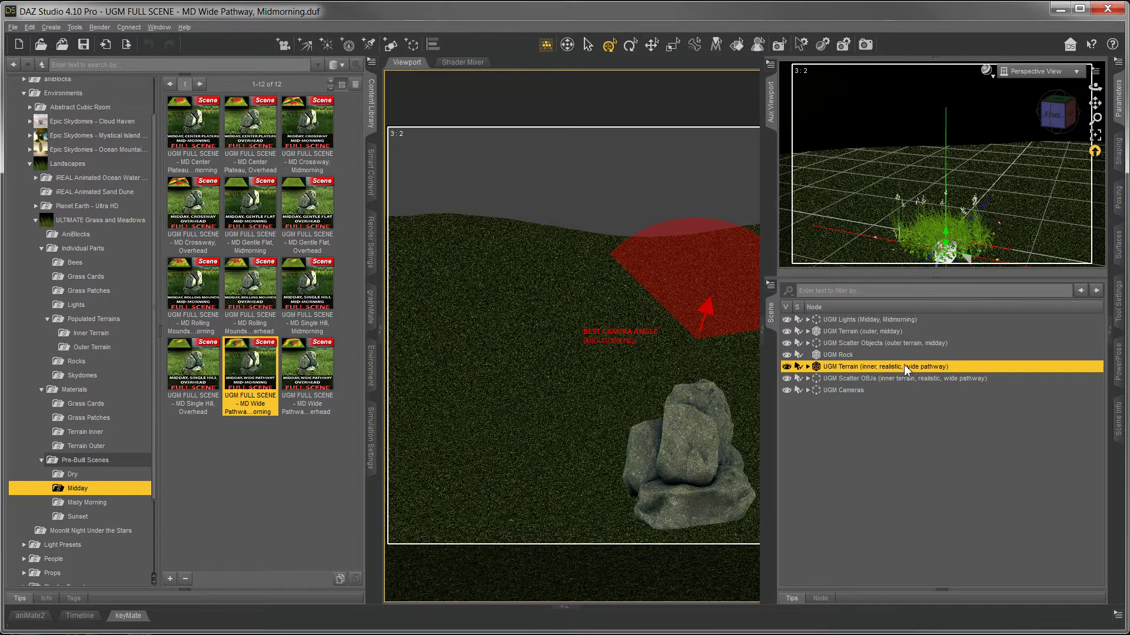
{"action": "left_click", "coordinate": [1119, 111]}
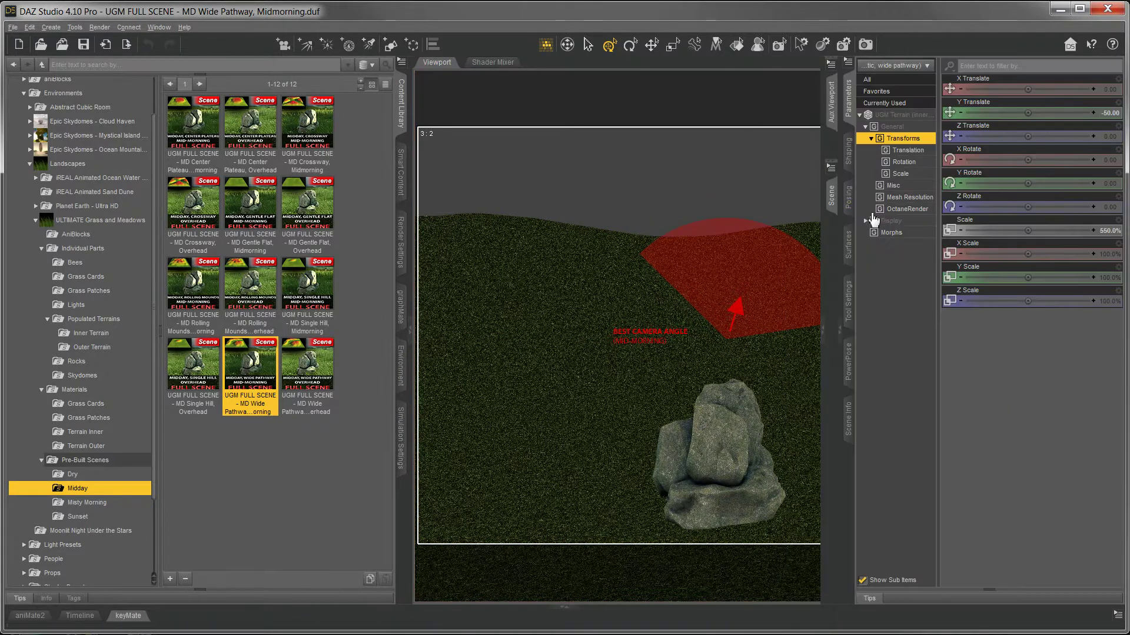
{"action": "left_click", "coordinate": [891, 232]}
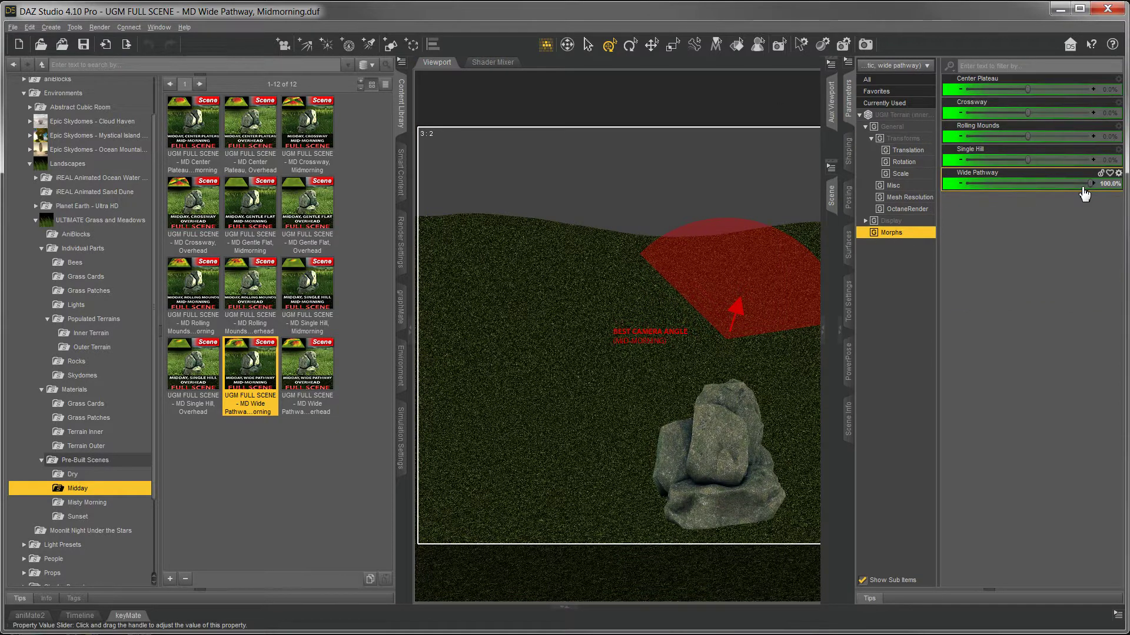
{"action": "left_click", "coordinate": [848, 99]}
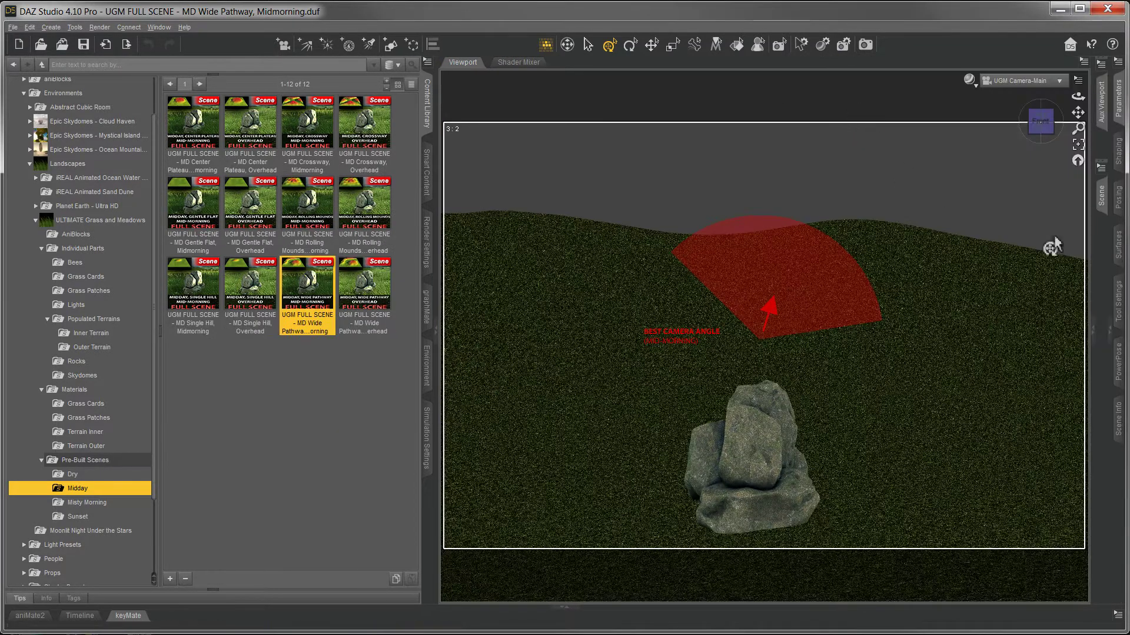
{"action": "left_click", "coordinate": [1101, 197]}
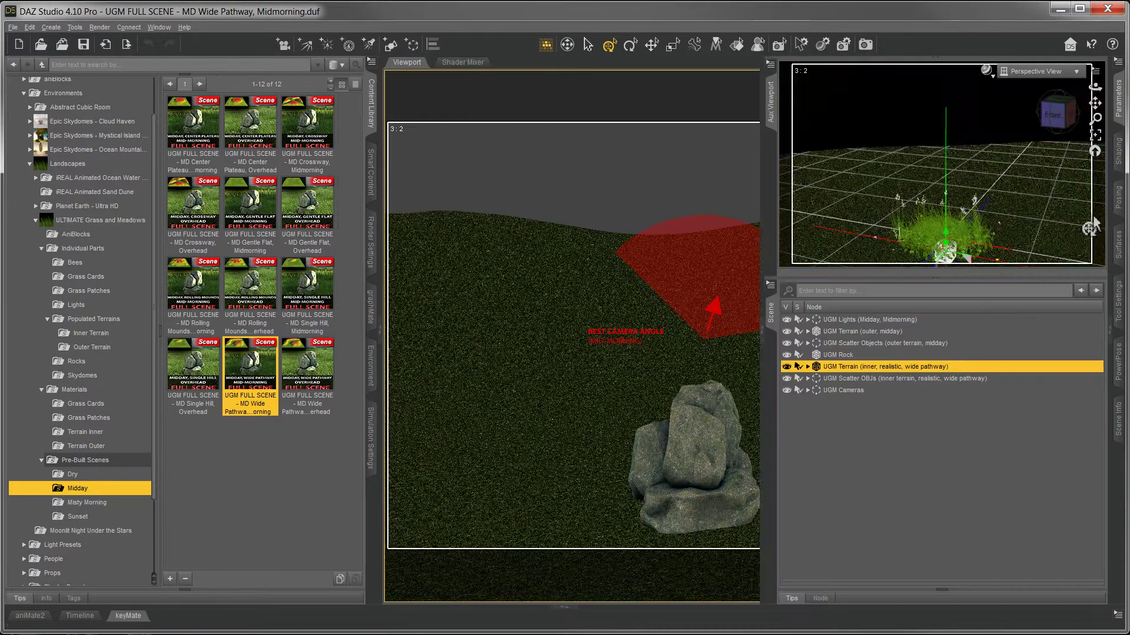
{"action": "left_click", "coordinate": [868, 378]}
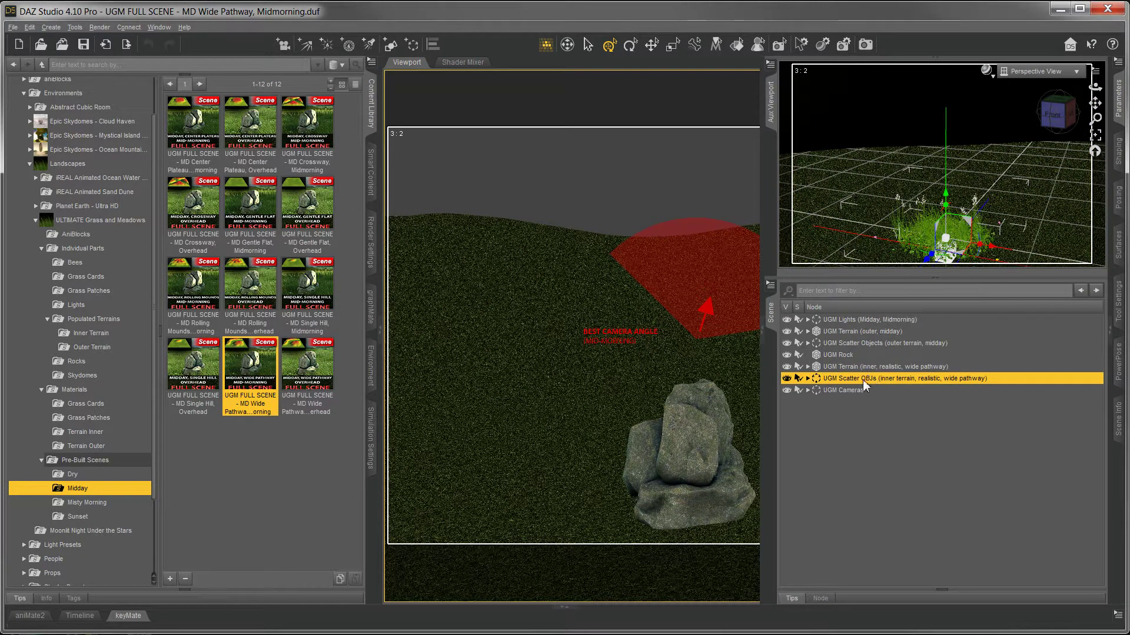
{"action": "left_click", "coordinate": [807, 379]}
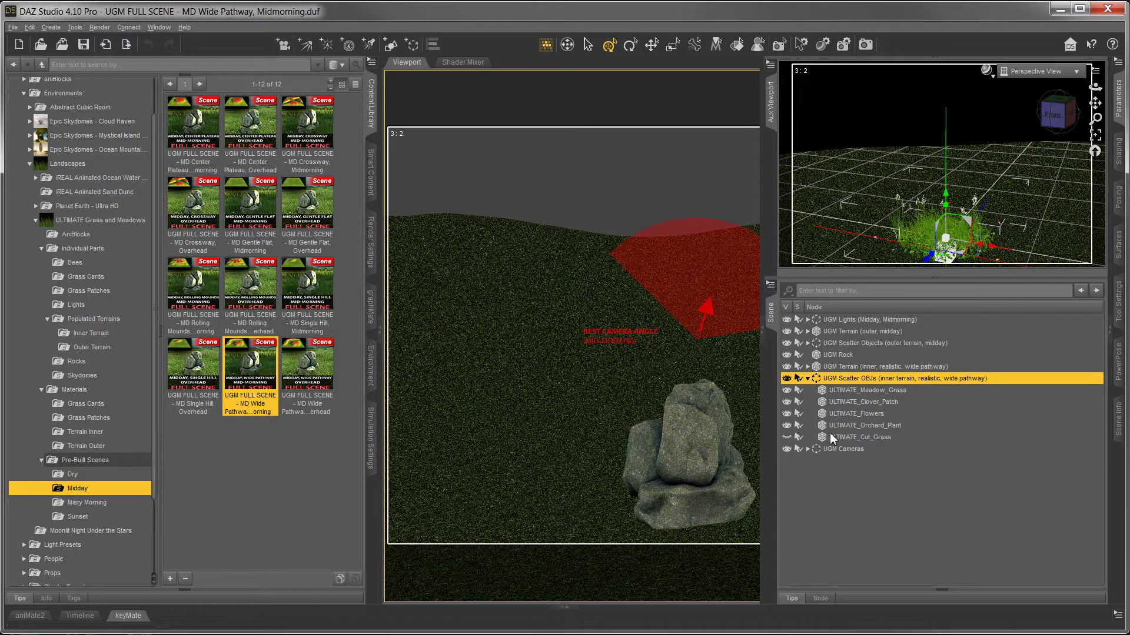
{"action": "left_click", "coordinate": [807, 379]}
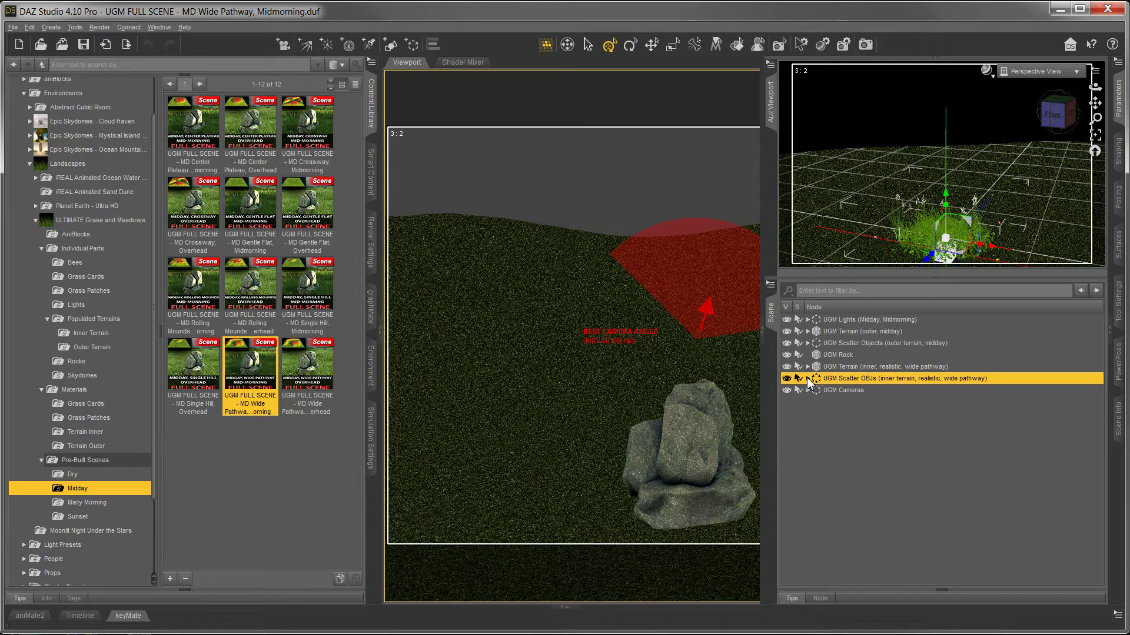
{"action": "left_click", "coordinate": [831, 389]}
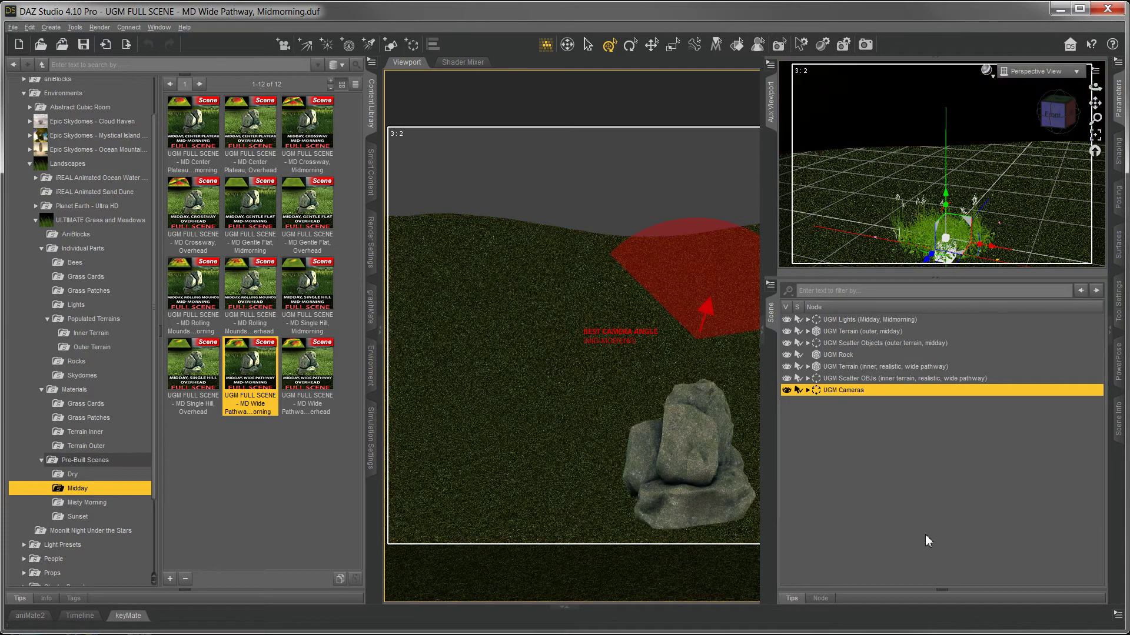
Collapse the Scene pane, set DrawStyle to Wire Texture Shaded, and orbit around the rock.
{"action": "left_click", "coordinate": [769, 312]}
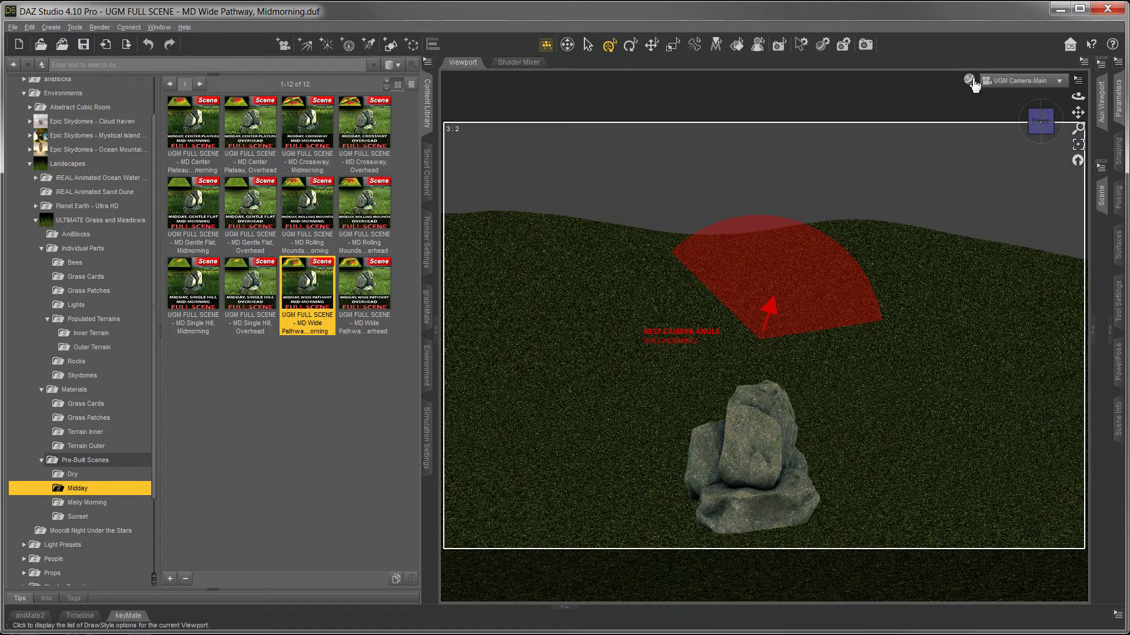
{"action": "left_click", "coordinate": [970, 79]}
{"action": "left_click", "coordinate": [969, 176]}
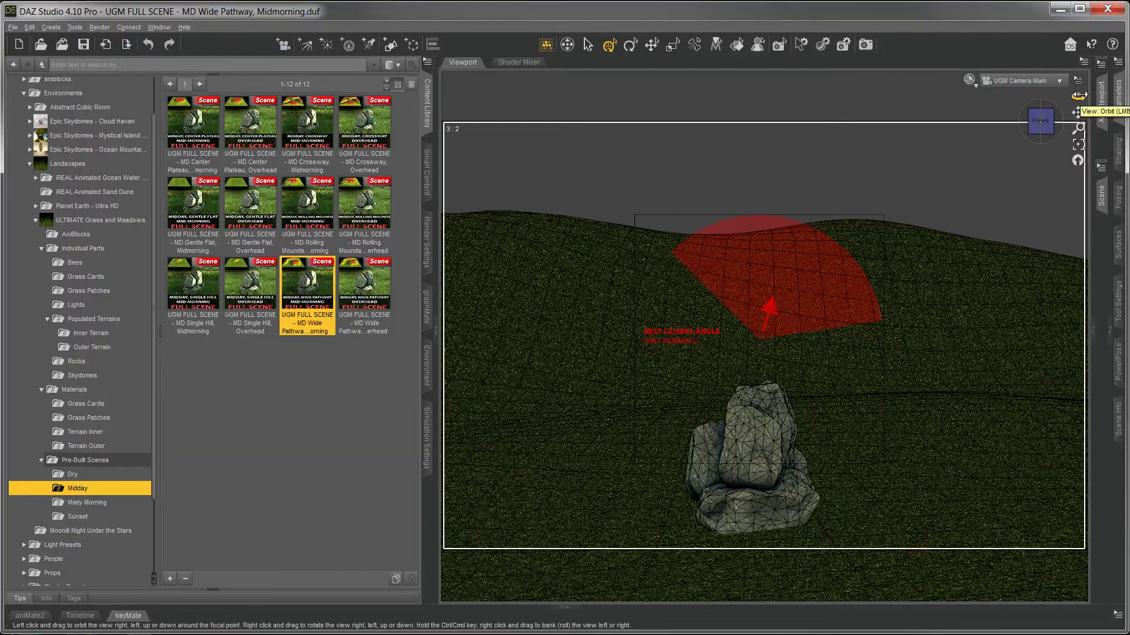
{"action": "mouse_move", "coordinate": [1078, 96]}
{"action": "left_mouse_down"}
{"action": "mouse_move", "coordinate": [1035, 99]}
{"action": "mouse_move", "coordinate": [1006, 118]}
{"action": "left_mouse_up"}
{"action": "mouse_move", "coordinate": [683, 343]}
{"action": "left_mouse_down"}
{"action": "mouse_move", "coordinate": [832, 330]}
{"action": "mouse_move", "coordinate": [824, 404]}
{"action": "left_mouse_up"}
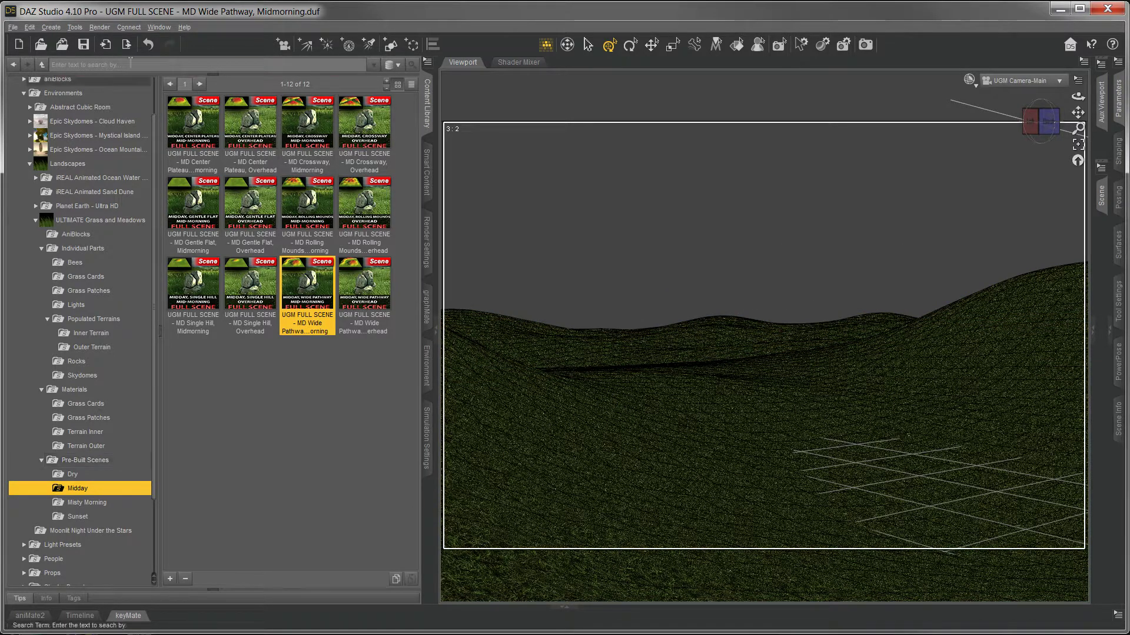
Undo the camera rotation and switch the viewport DrawStyle to NVIDIA Iray.
{"action": "left_click", "coordinate": [30, 28]}
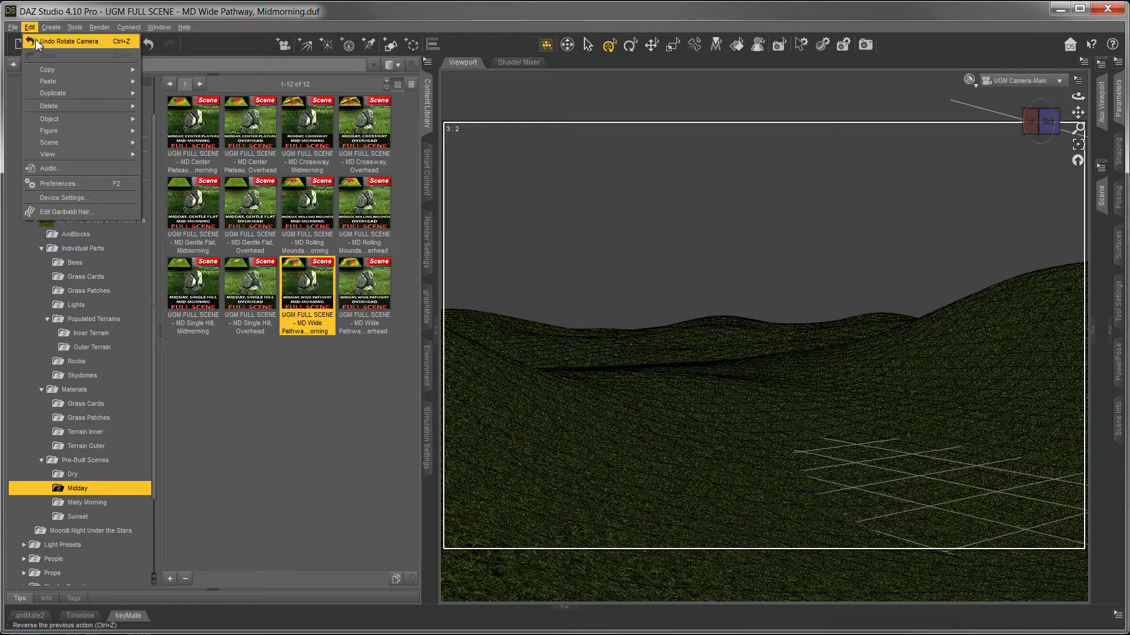
{"action": "left_click", "coordinate": [37, 42]}
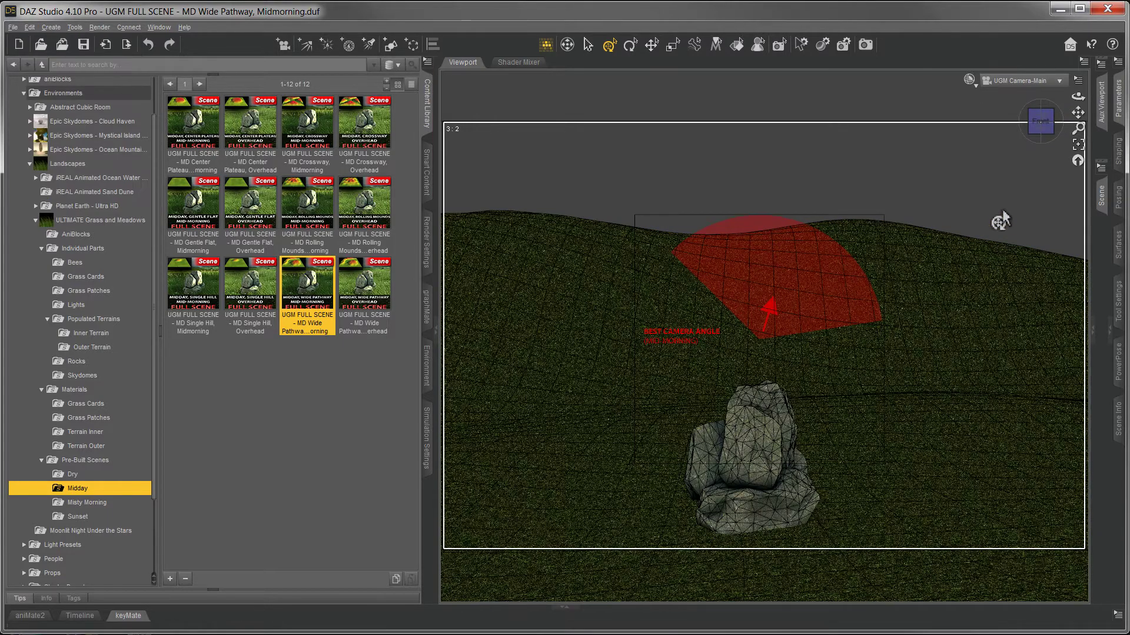
{"action": "left_click", "coordinate": [969, 80]}
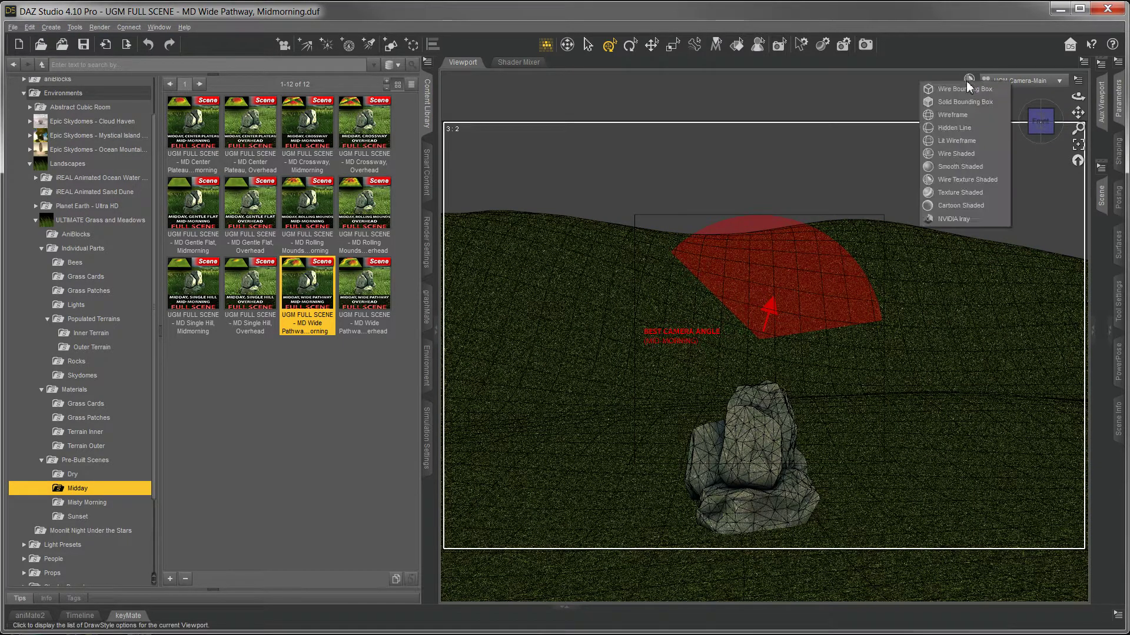
{"action": "left_click", "coordinate": [965, 220]}
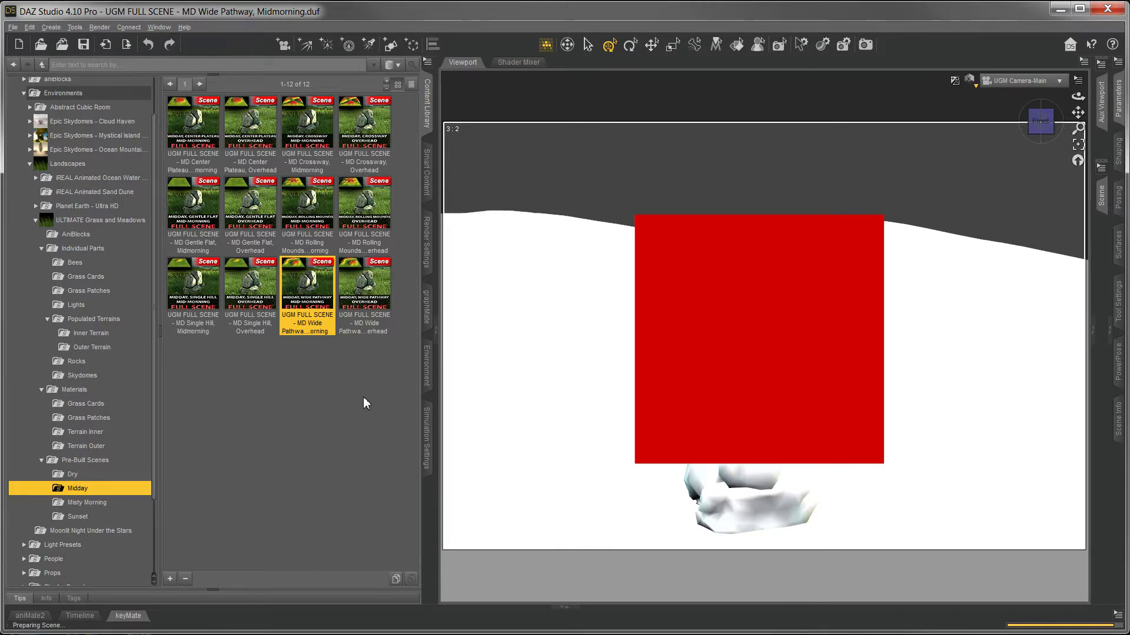
Set Progressive Rendering Max Samples to 20 in Render Settings.
{"action": "left_click", "coordinate": [428, 244]}
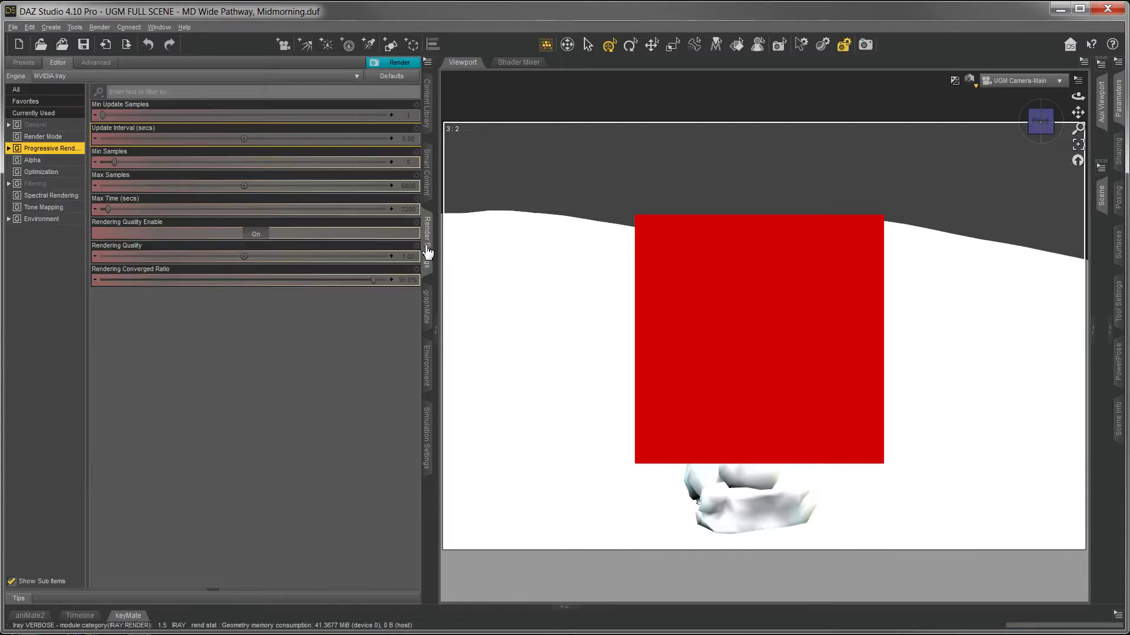
{"action": "left_click", "coordinate": [411, 186]}
{"action": "type", "text": "20"}
{"action": "key", "text": "Return"}
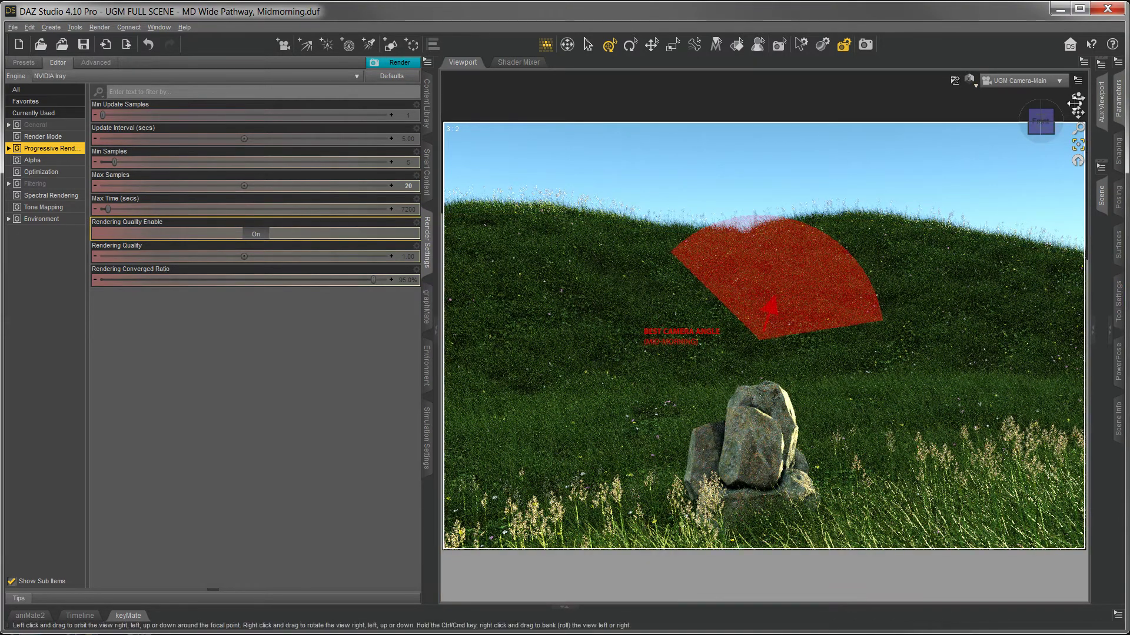
Orbit the camera around the hillside, then undo and redo the rotations.
{"action": "left_click_drag", "start_coordinate": [1078, 96], "coordinate": [1092, 132]}
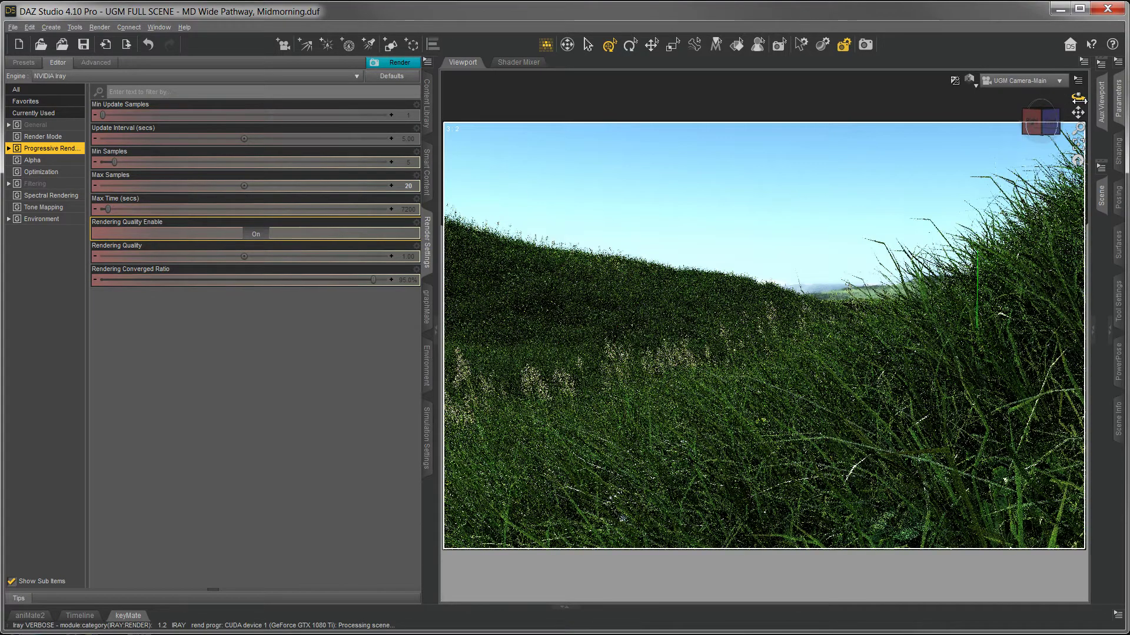
{"action": "left_click_drag", "start_coordinate": [1078, 99], "coordinate": [442, 138]}
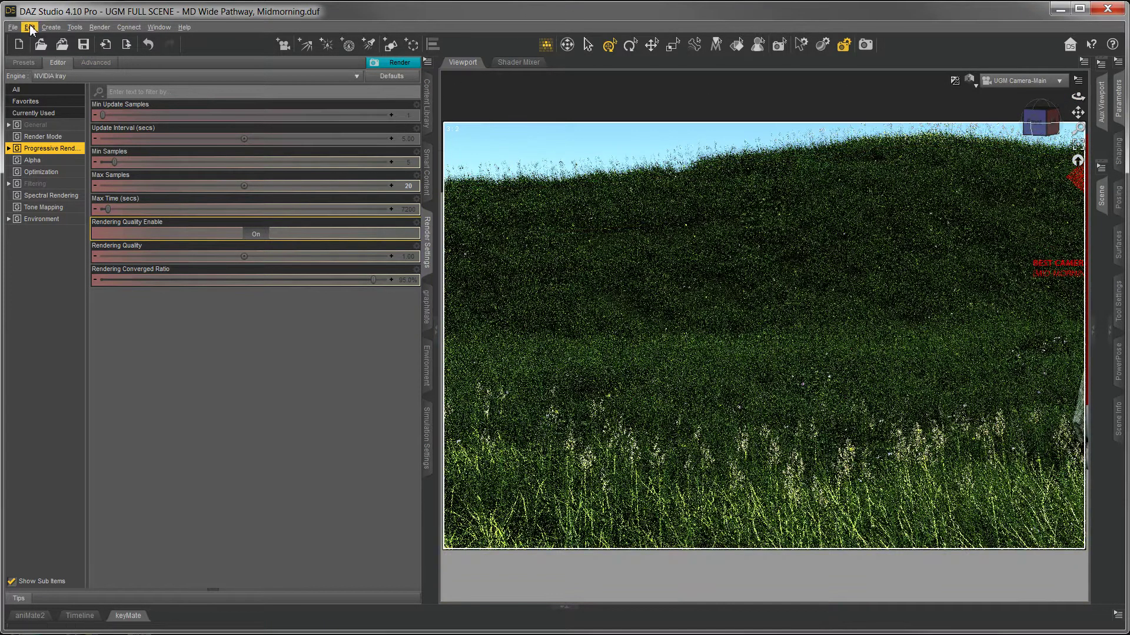
{"action": "left_click", "coordinate": [28, 27]}
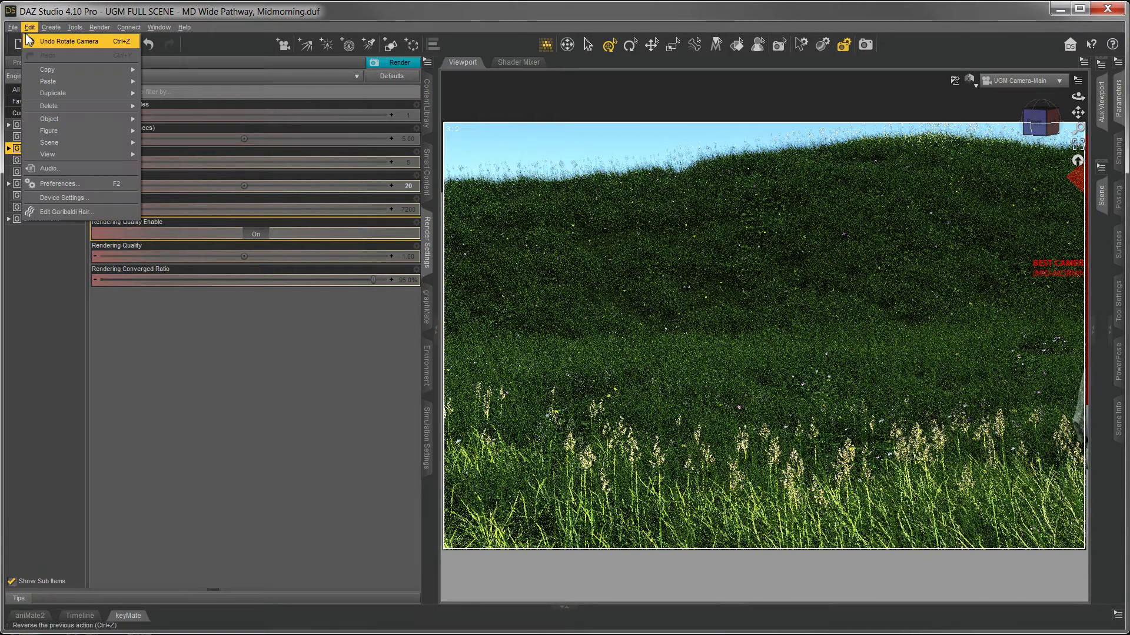
{"action": "left_click", "coordinate": [30, 43]}
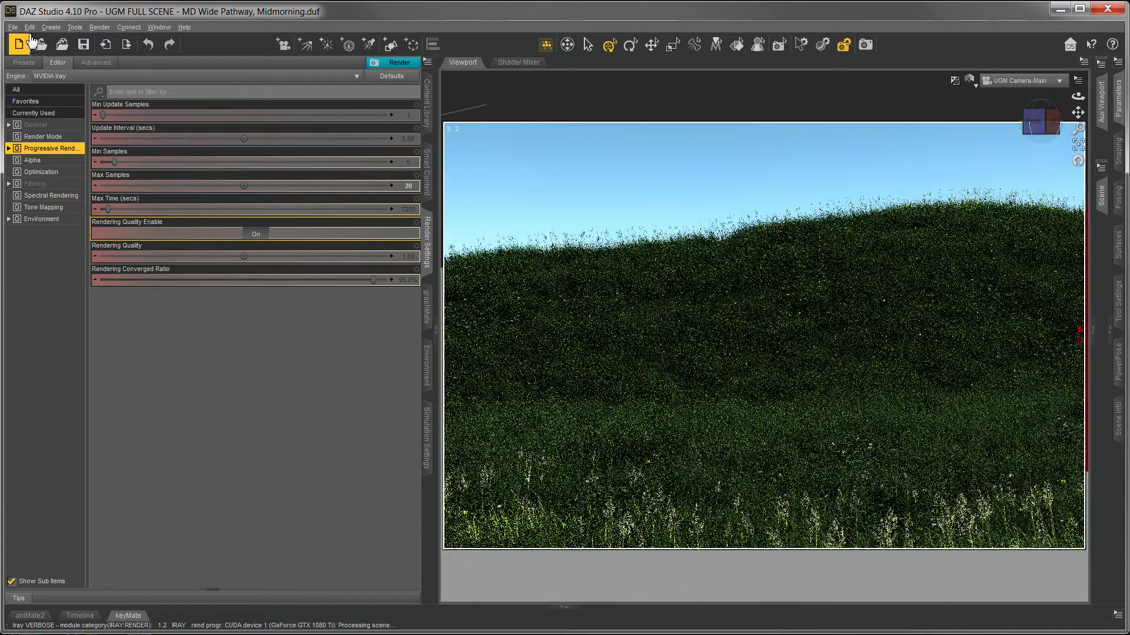
{"action": "left_click", "coordinate": [28, 28]}
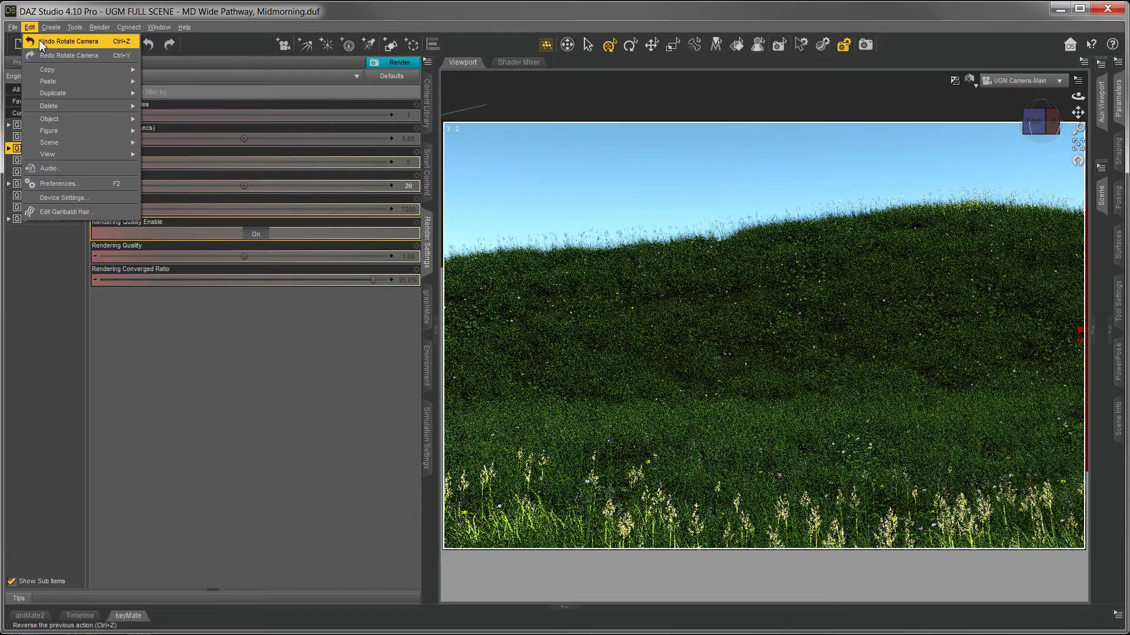
{"action": "left_click", "coordinate": [39, 41]}
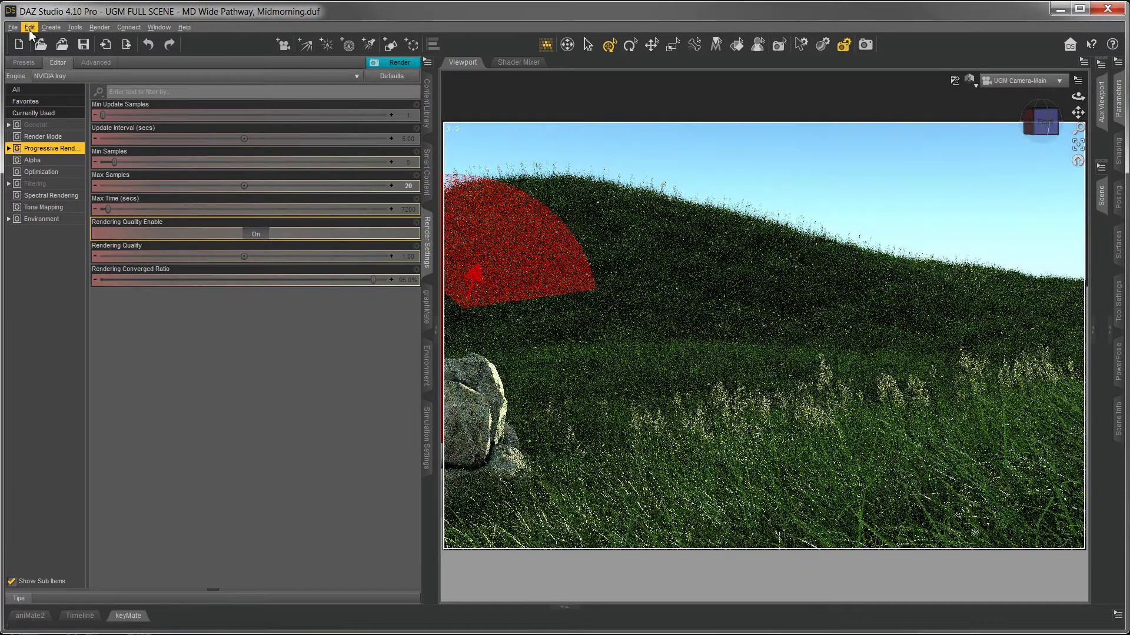
{"action": "left_click", "coordinate": [30, 29]}
{"action": "left_click", "coordinate": [37, 41]}
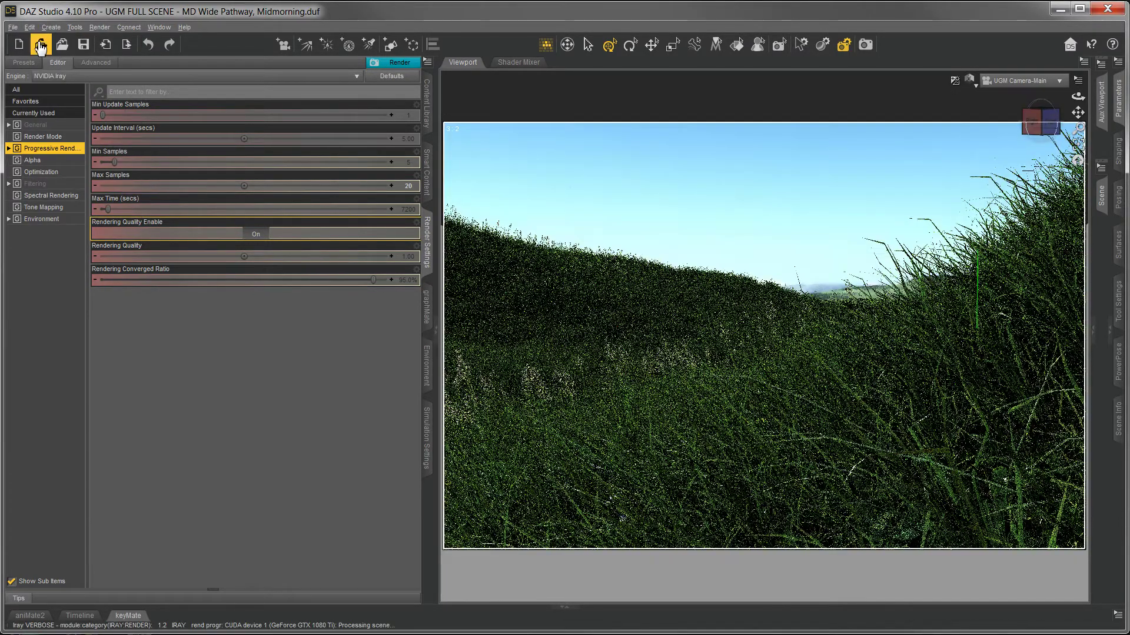
Undo back to the rock view and switch the viewport to a wireframe DrawStyle.
{"action": "left_click", "coordinate": [28, 27]}
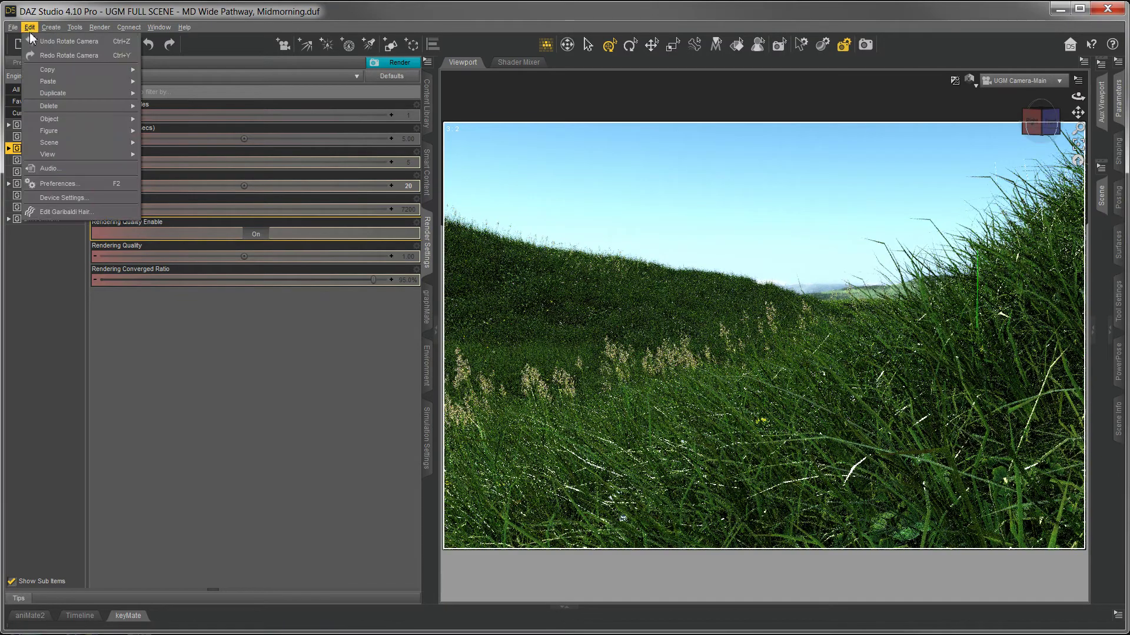
{"action": "left_click", "coordinate": [33, 40]}
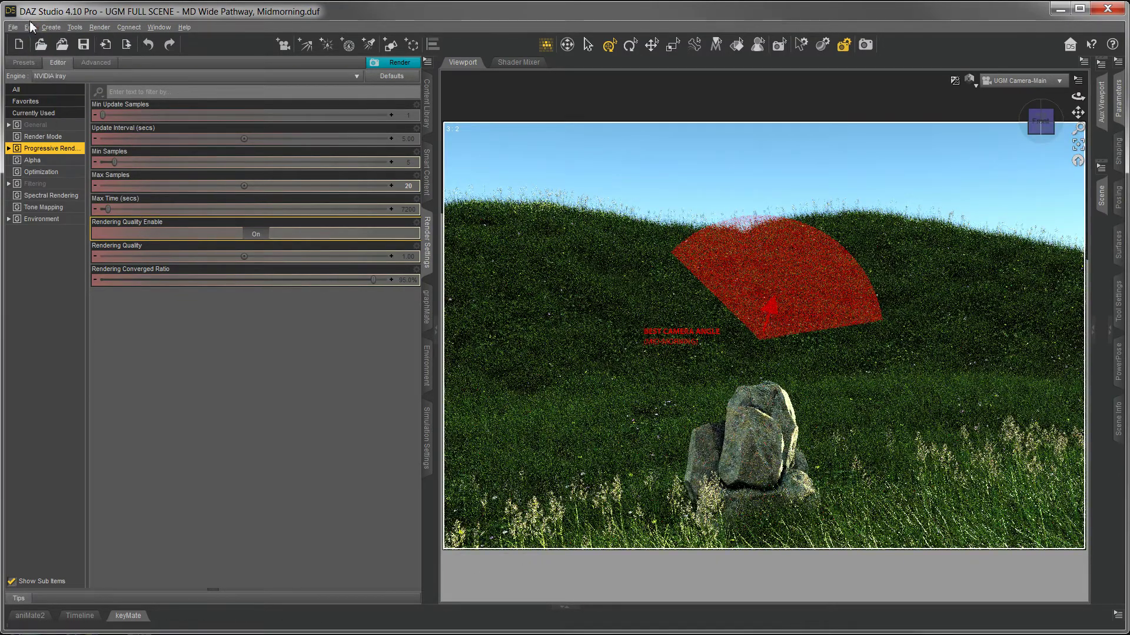
{"action": "left_click", "coordinate": [30, 27]}
{"action": "left_click", "coordinate": [61, 17]}
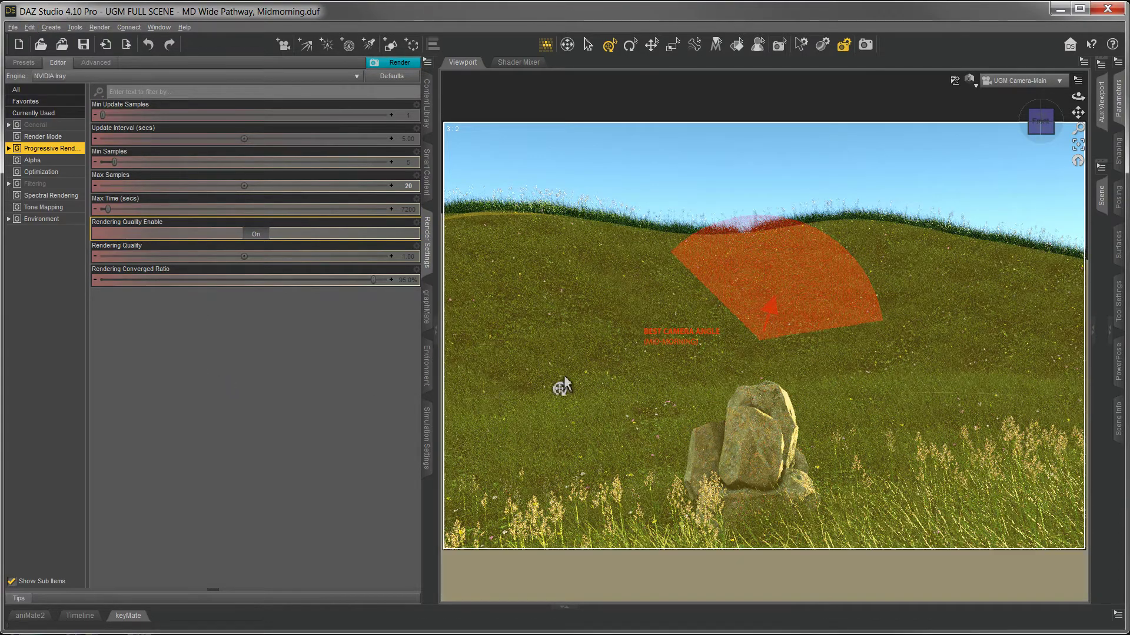
{"action": "left_click", "coordinate": [969, 80]}
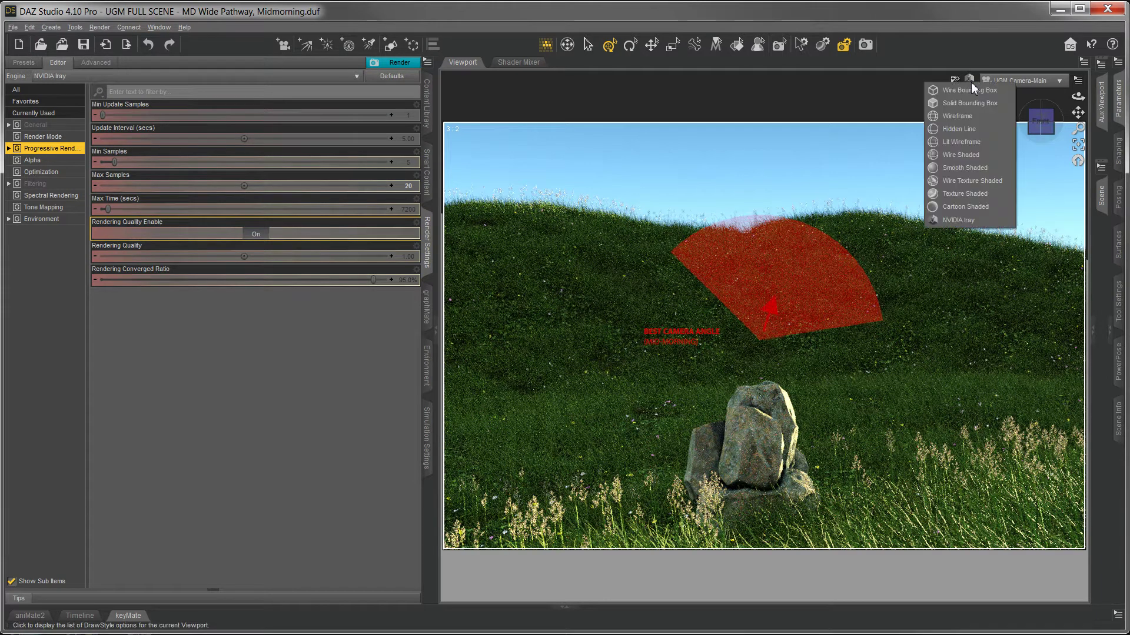
{"action": "key", "text": "Escape"}
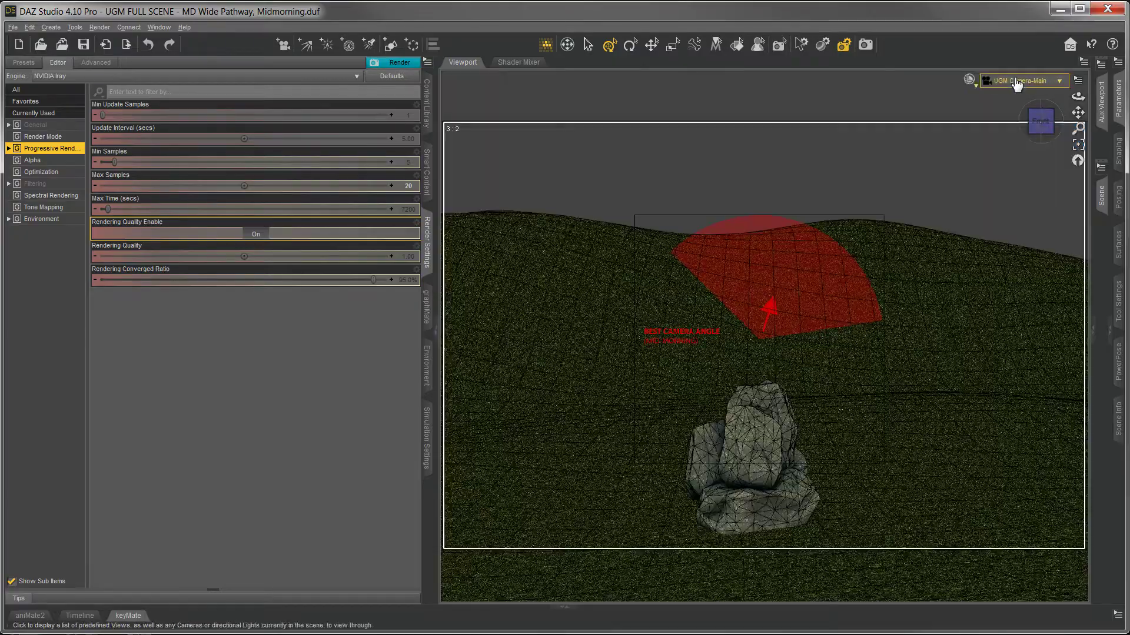
{"action": "left_click", "coordinate": [1013, 78]}
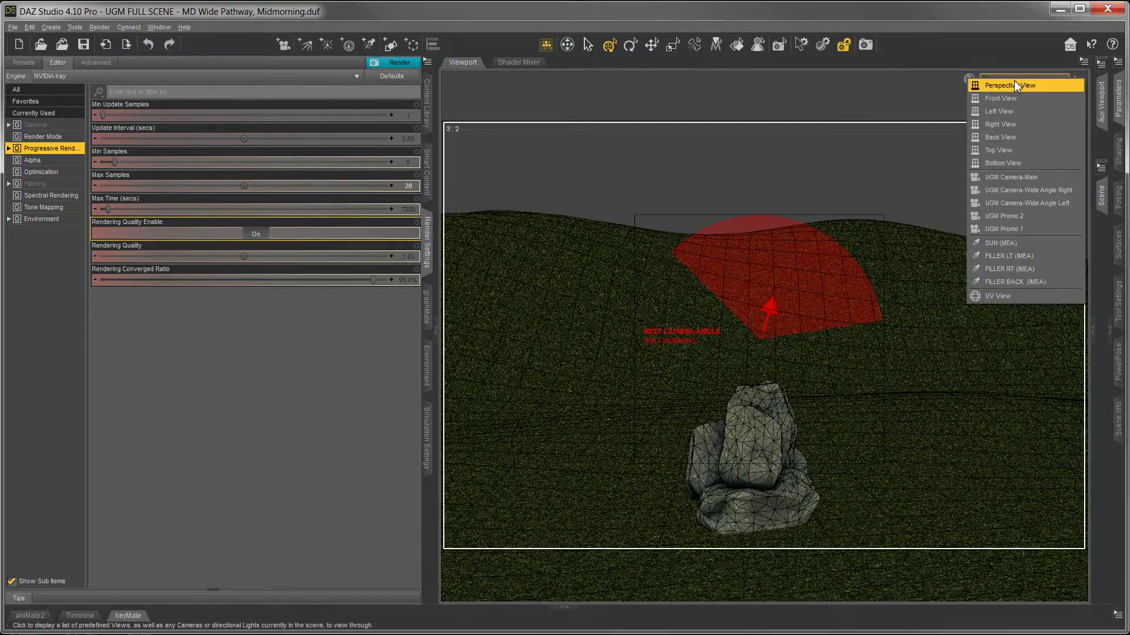
{"action": "left_click", "coordinate": [1014, 82]}
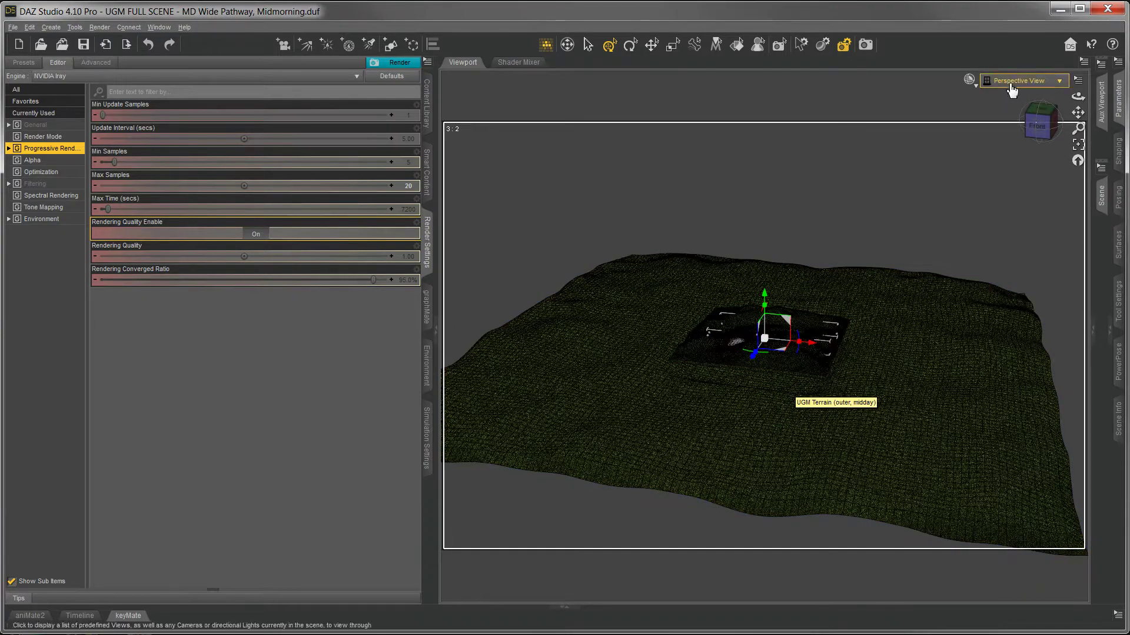
{"action": "left_click", "coordinate": [1008, 82]}
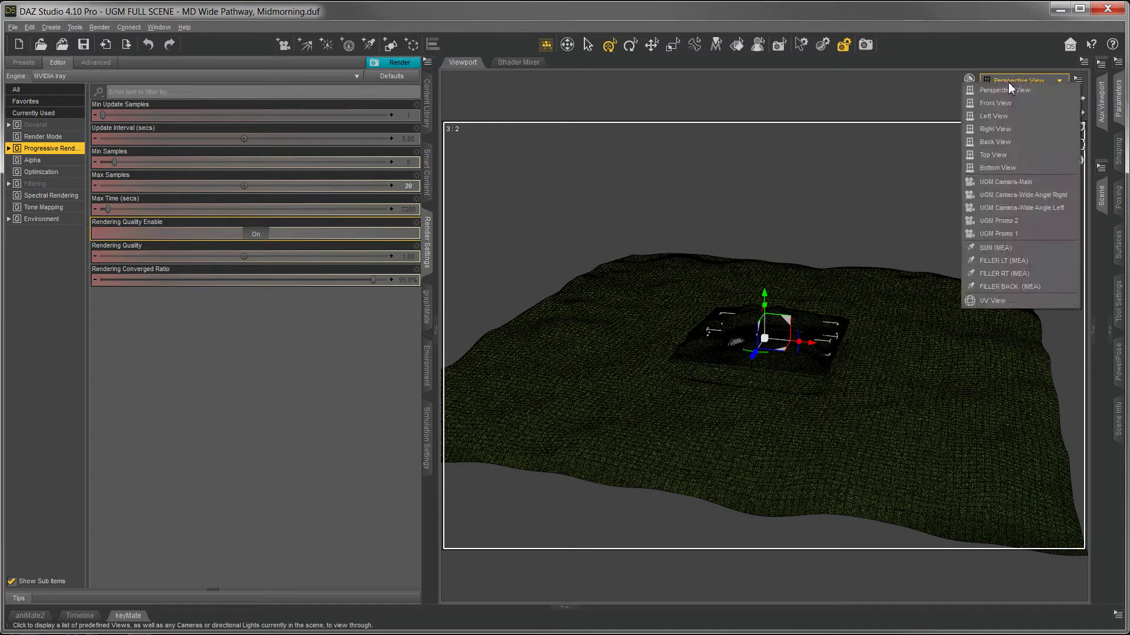
{"action": "left_click", "coordinate": [1008, 182]}
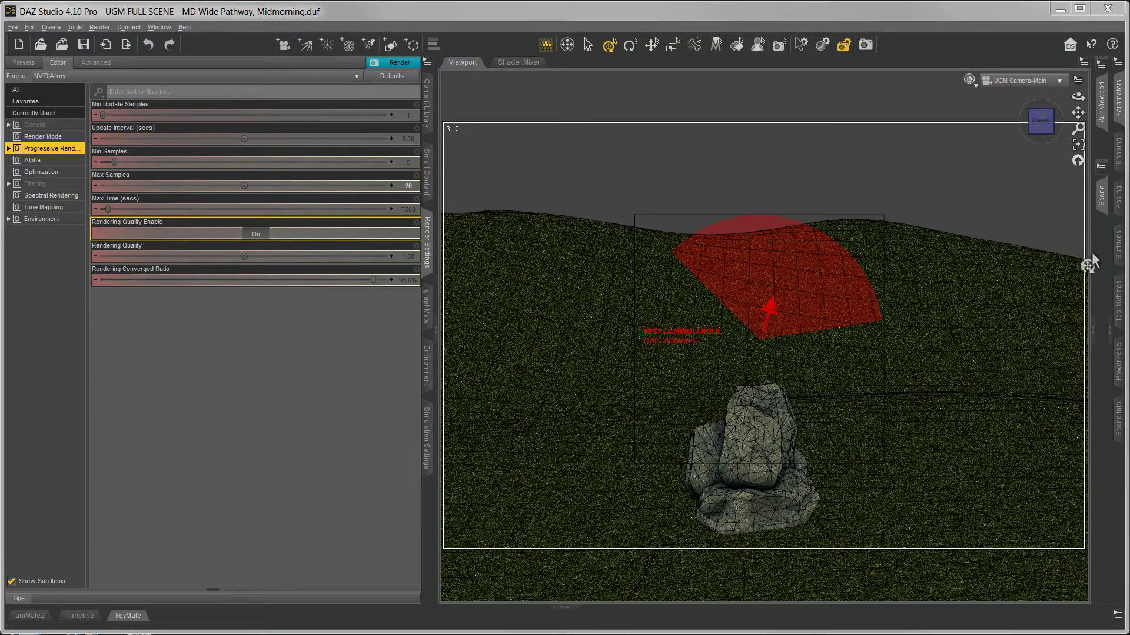
Set DrawStyle to NVIDIA Iray, return to the Content Library, and view through UGM Promo 1.
{"action": "left_click", "coordinate": [969, 80]}
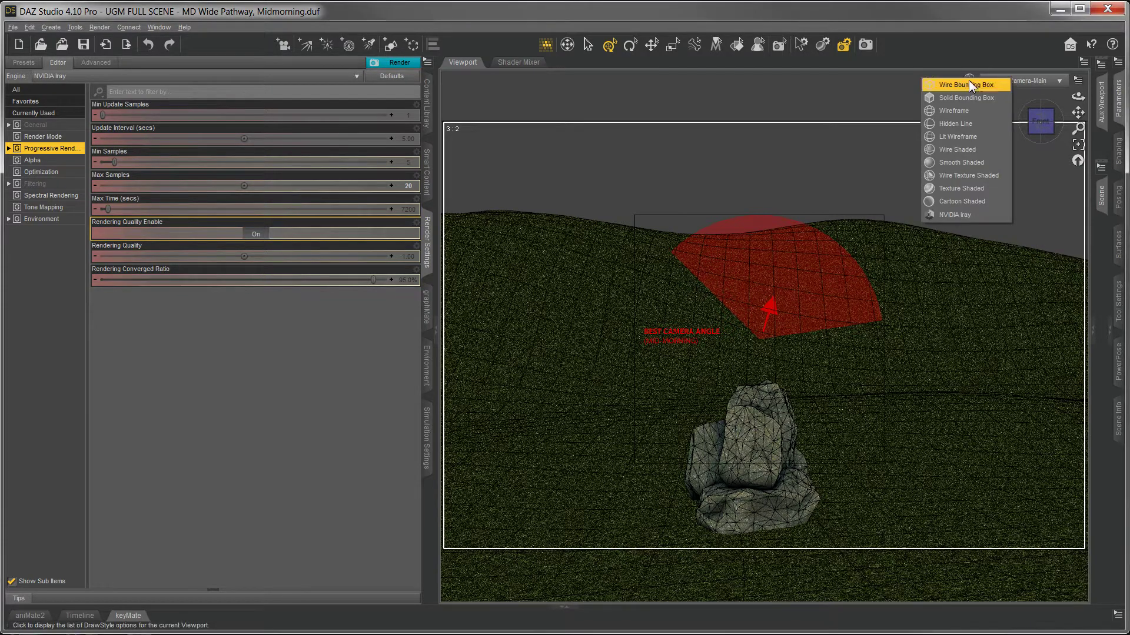
{"action": "left_click", "coordinate": [965, 213]}
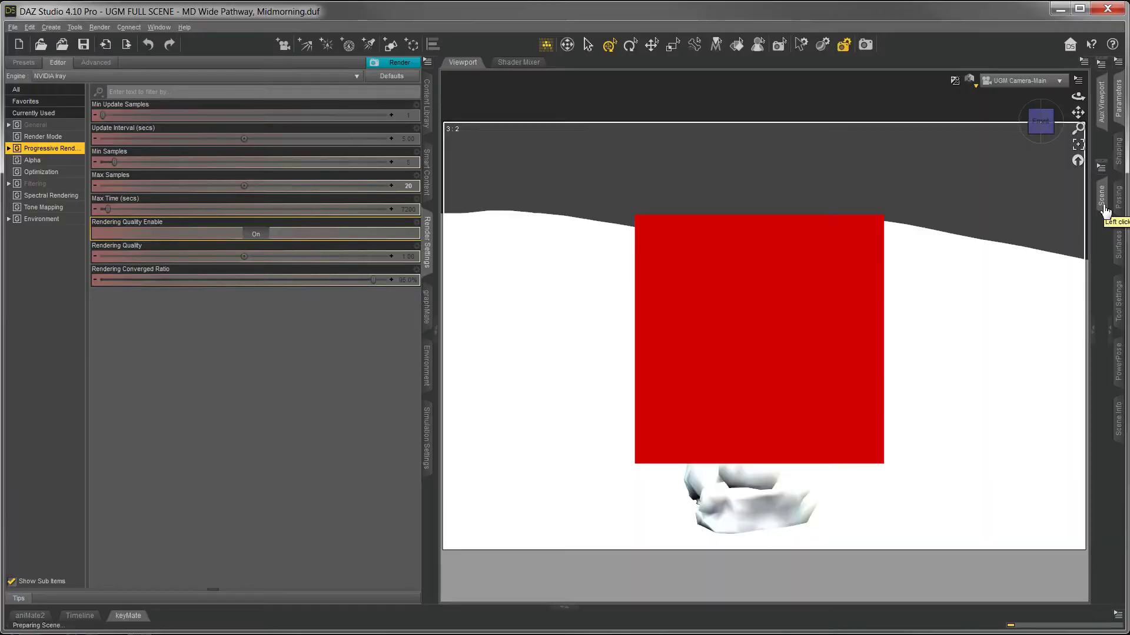
{"action": "left_click", "coordinate": [1103, 203]}
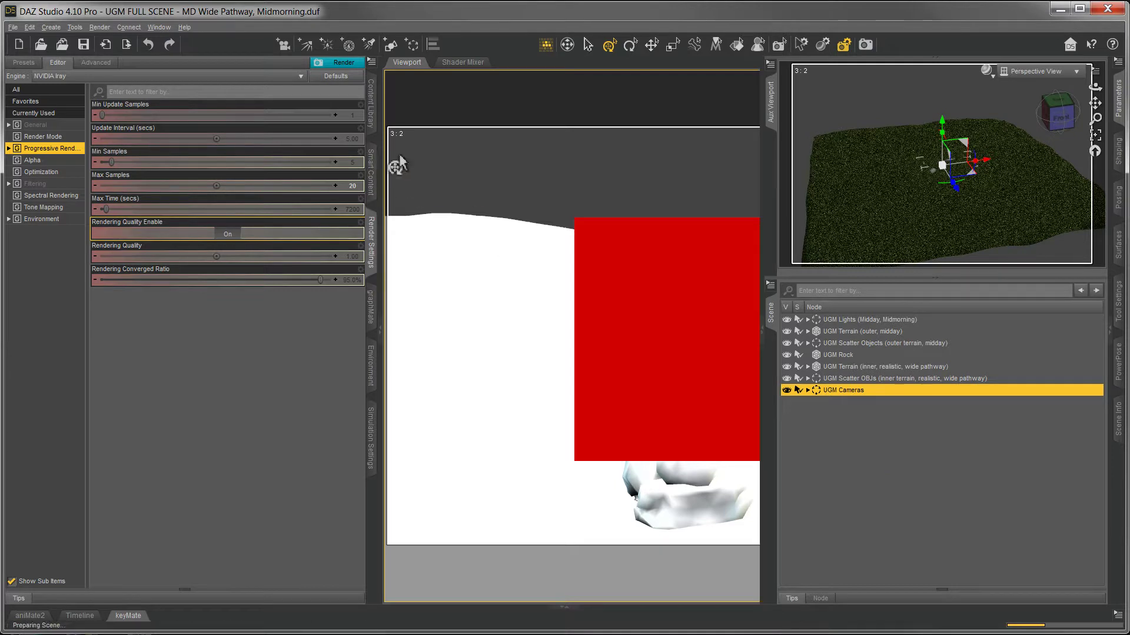
{"action": "left_click", "coordinate": [372, 106]}
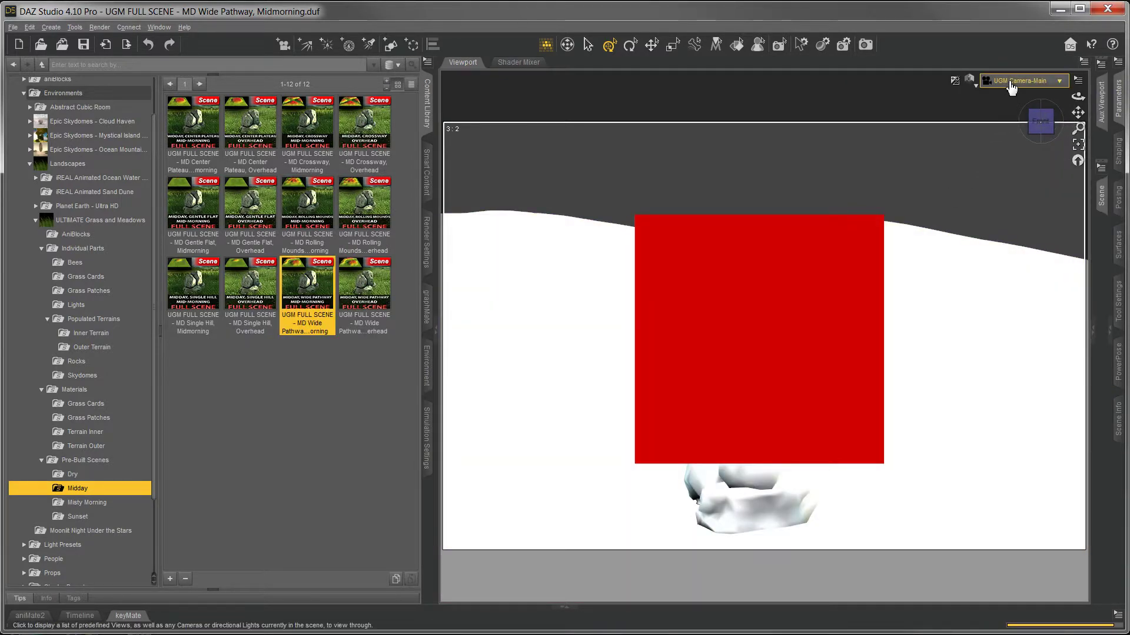
{"action": "left_click", "coordinate": [1009, 82]}
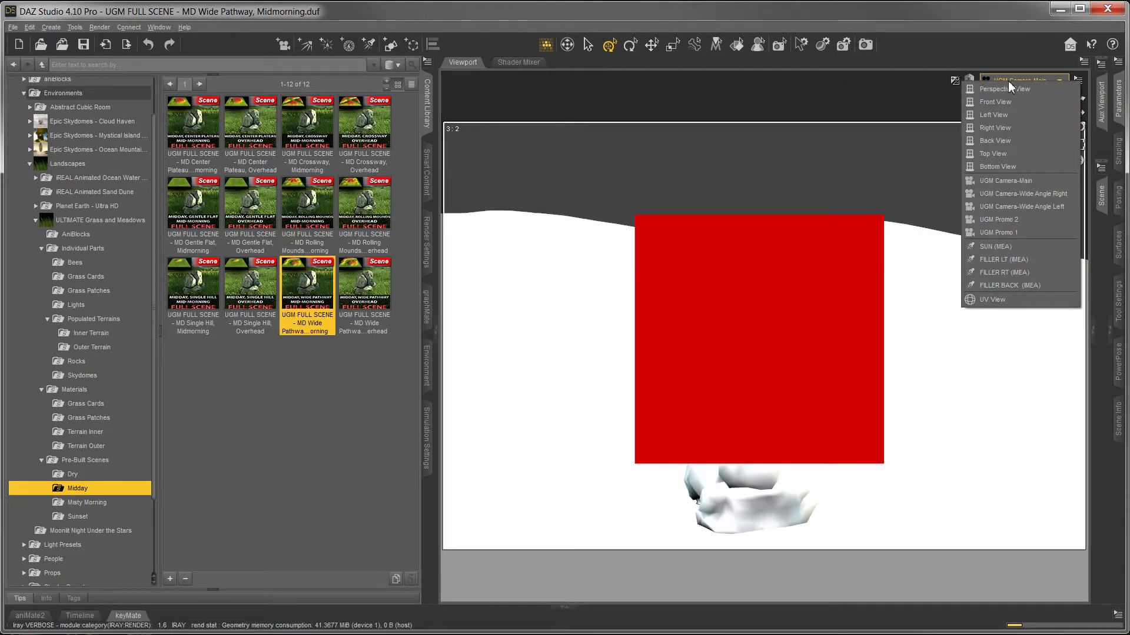
{"action": "left_click", "coordinate": [1013, 236]}
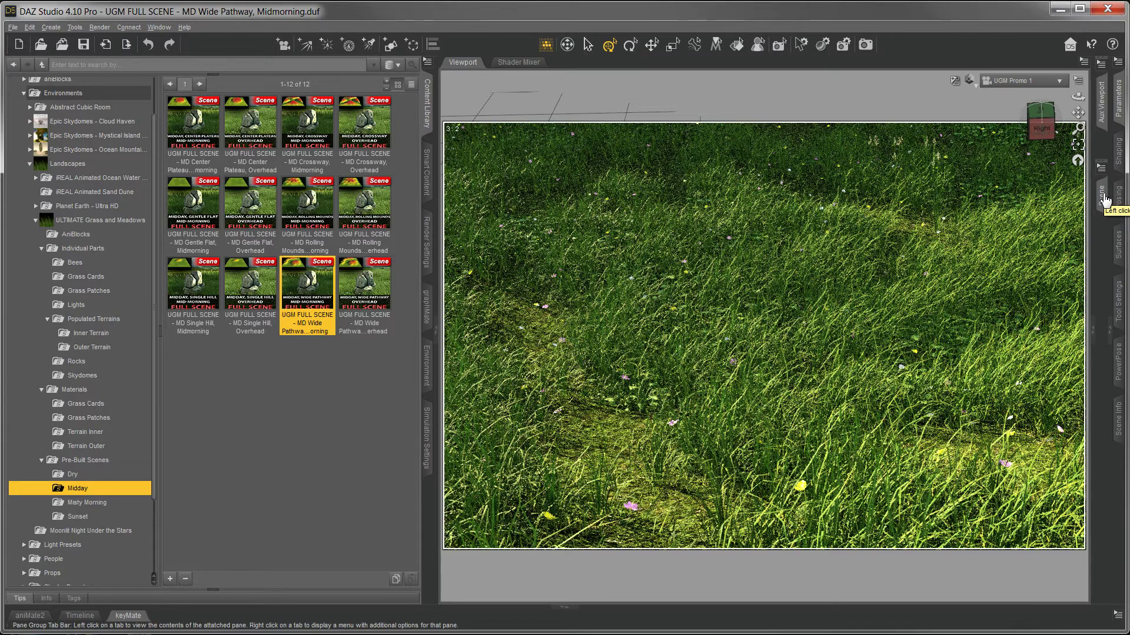
Apply the Natural Trails material to the UGM Terrain (inner, realistic, wide pathway).
{"action": "left_click", "coordinate": [1104, 197]}
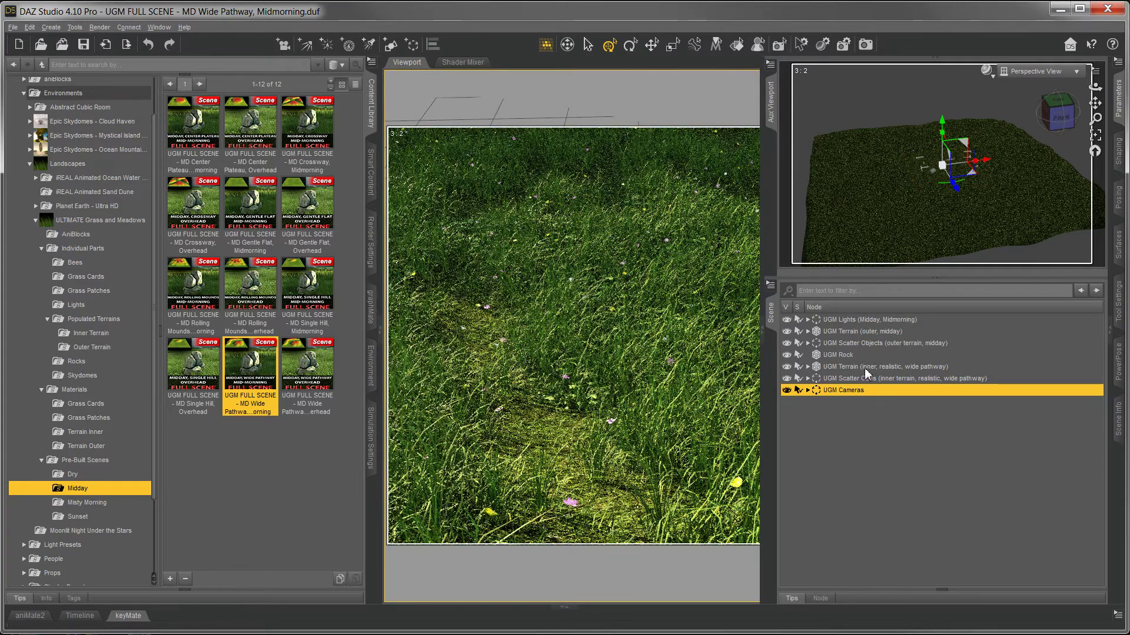
{"action": "left_click", "coordinate": [865, 367]}
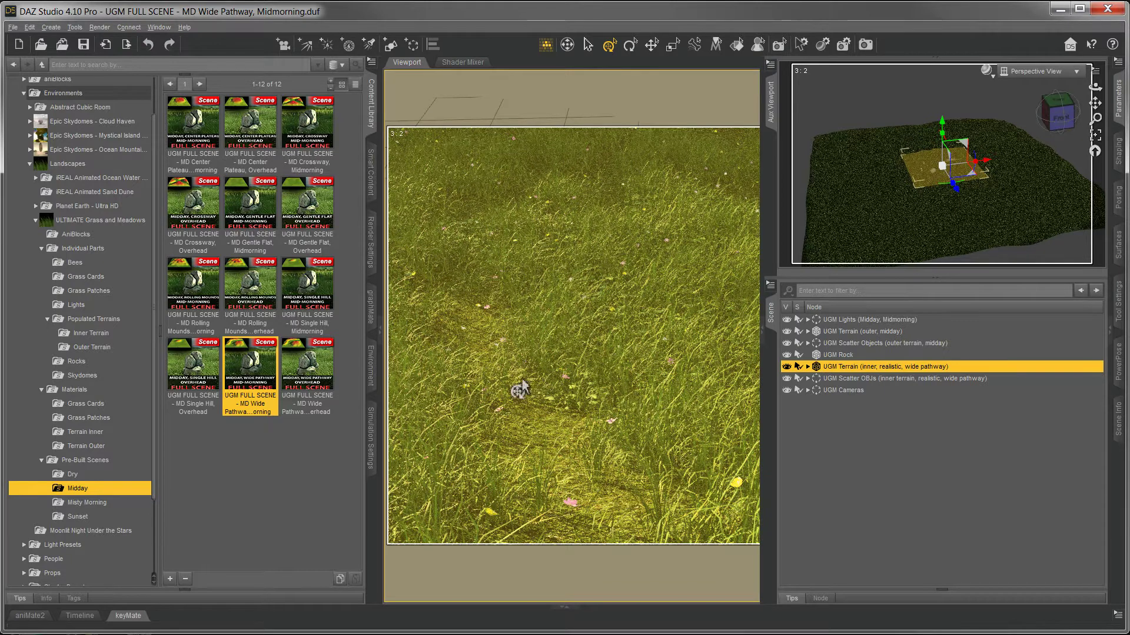
{"action": "left_click", "coordinate": [85, 433]}
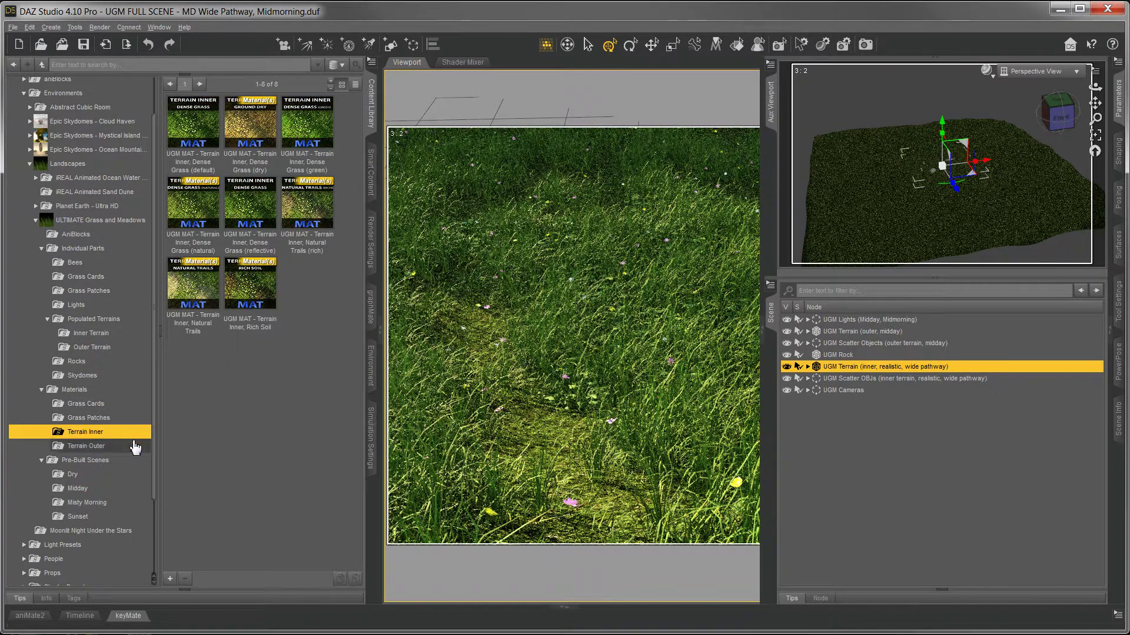
{"action": "mouse_move", "coordinate": [190, 147]}
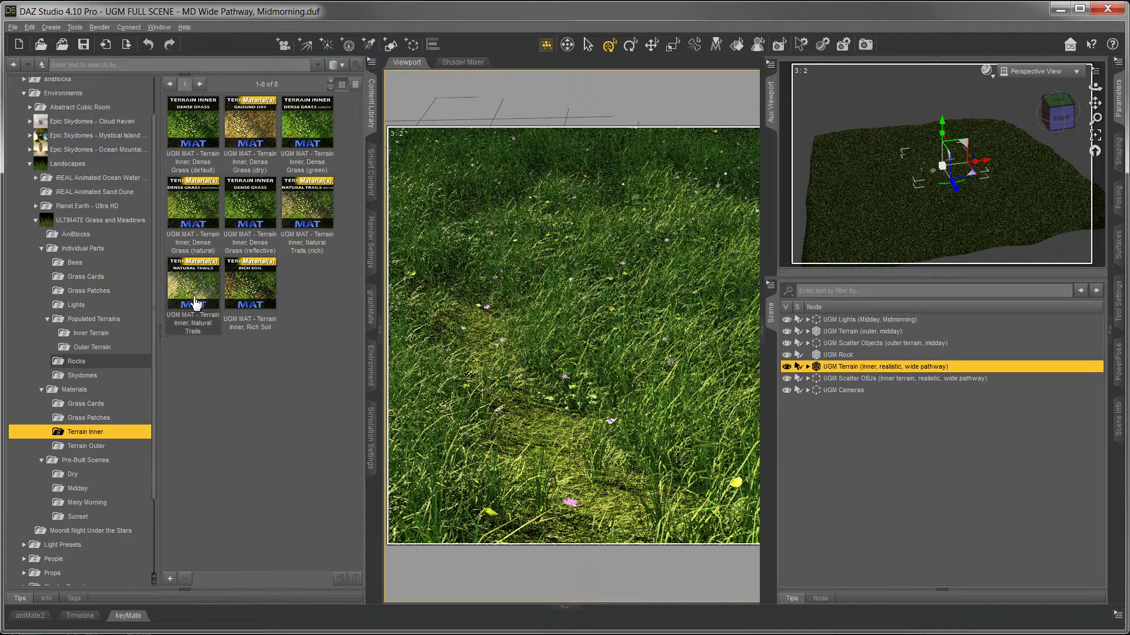
{"action": "mouse_move", "coordinate": [196, 303]}
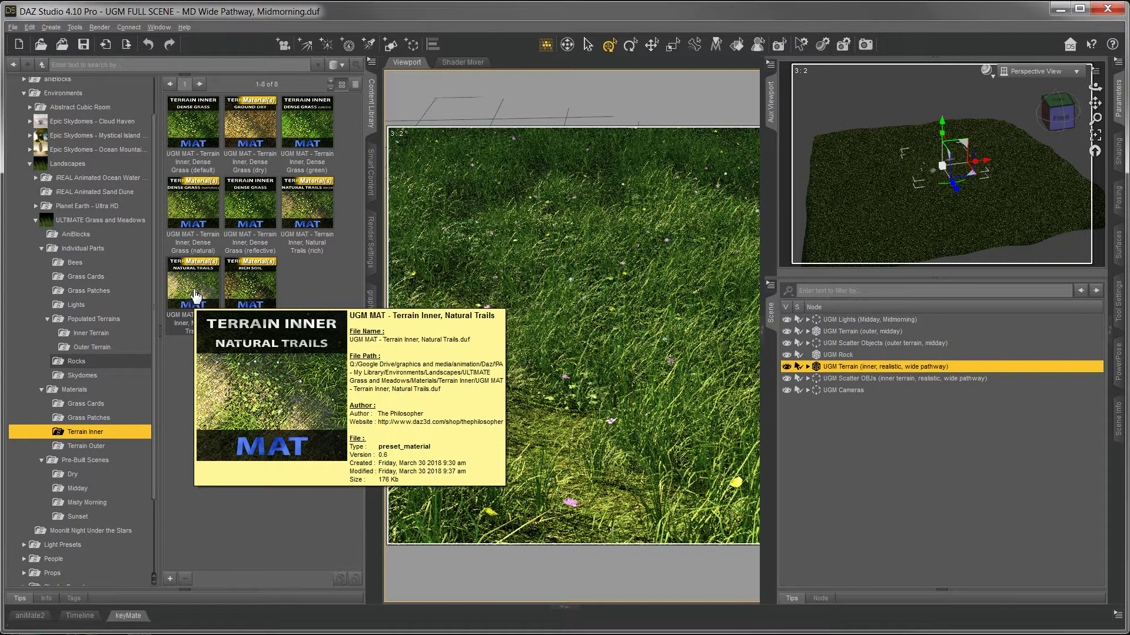
{"action": "double_click", "coordinate": [196, 294]}
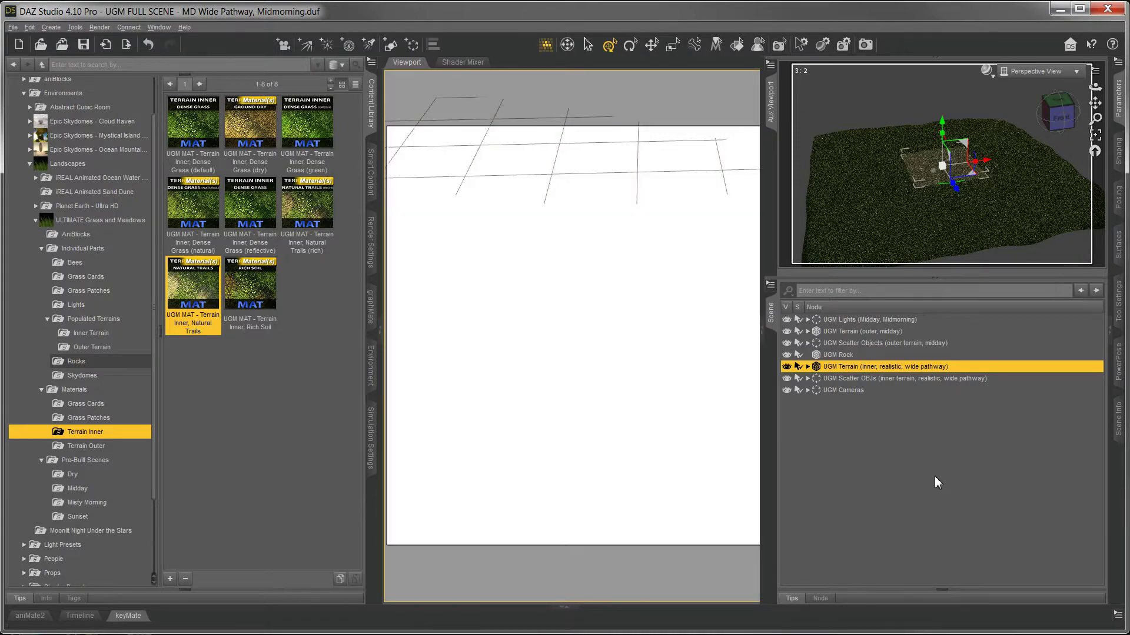
{"action": "left_click_drag", "start_coordinate": [770, 312], "coordinate": [777, 327]}
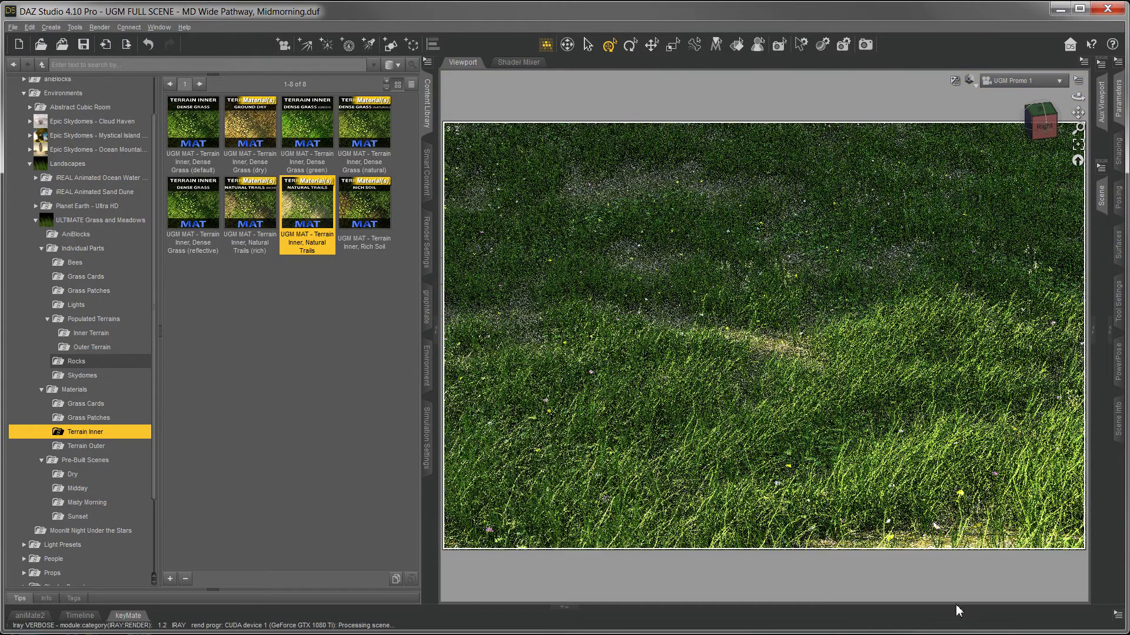
Undo the camera rotations, the Natural Trails preset and the Max Samples change.
{"action": "left_click", "coordinate": [29, 27]}
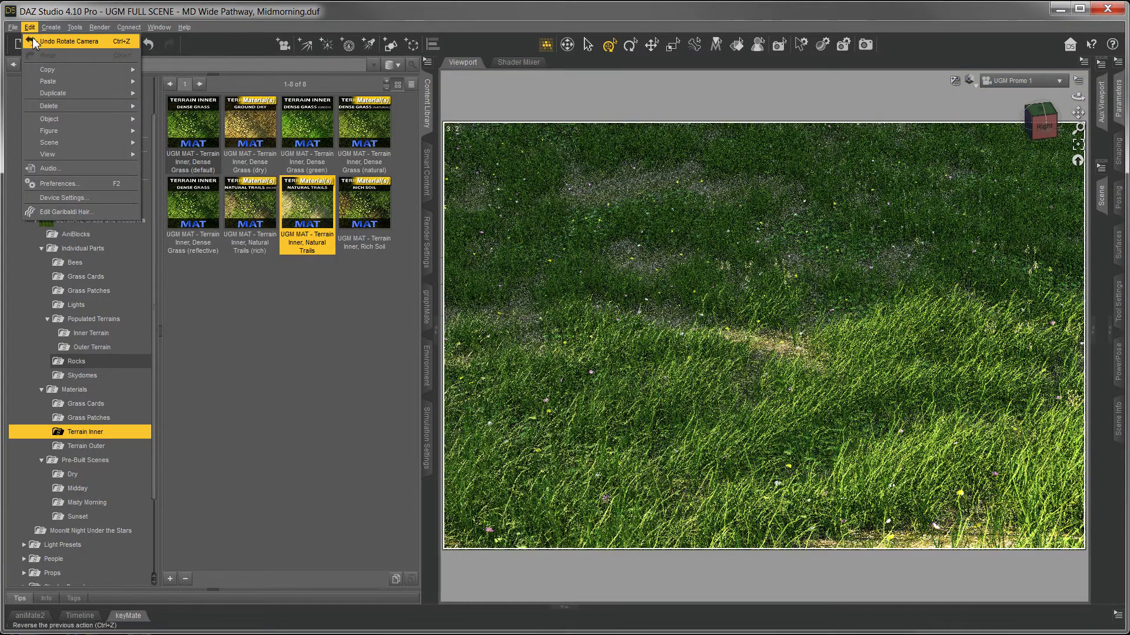
{"action": "left_click", "coordinate": [65, 41]}
{"action": "left_click", "coordinate": [33, 28]}
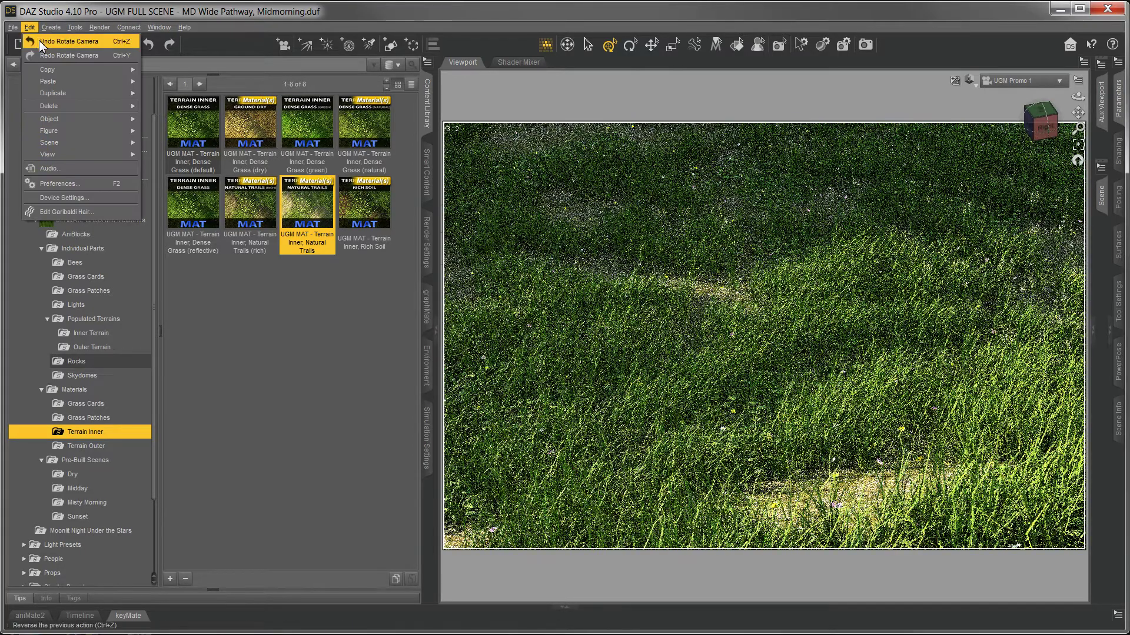
{"action": "left_click", "coordinate": [40, 41]}
{"action": "left_click", "coordinate": [29, 28]}
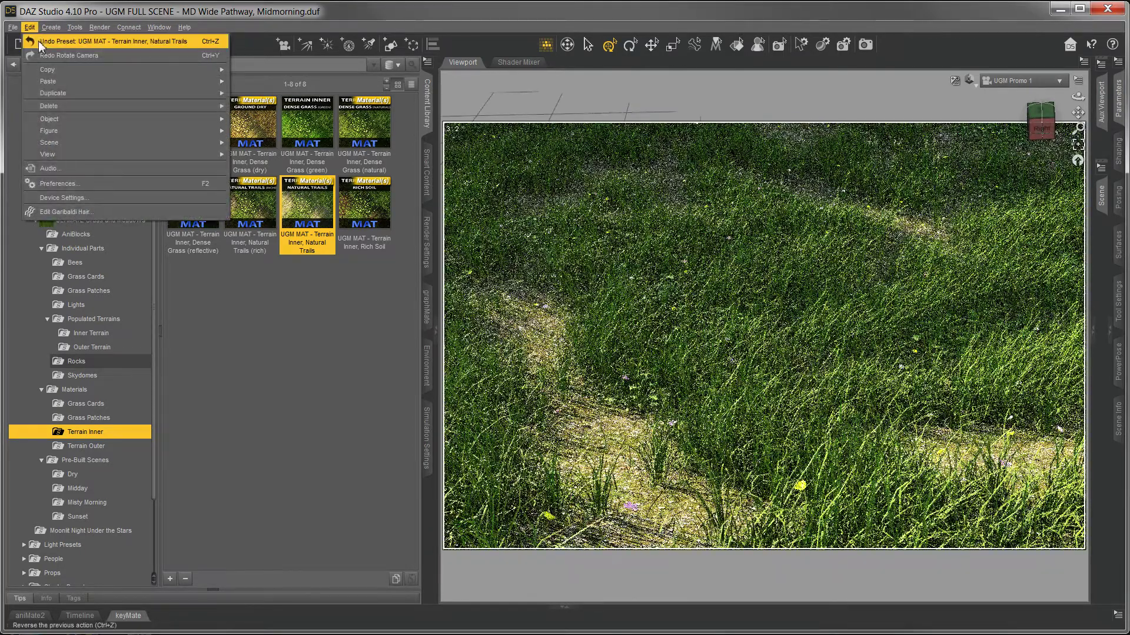
{"action": "left_click", "coordinate": [38, 40]}
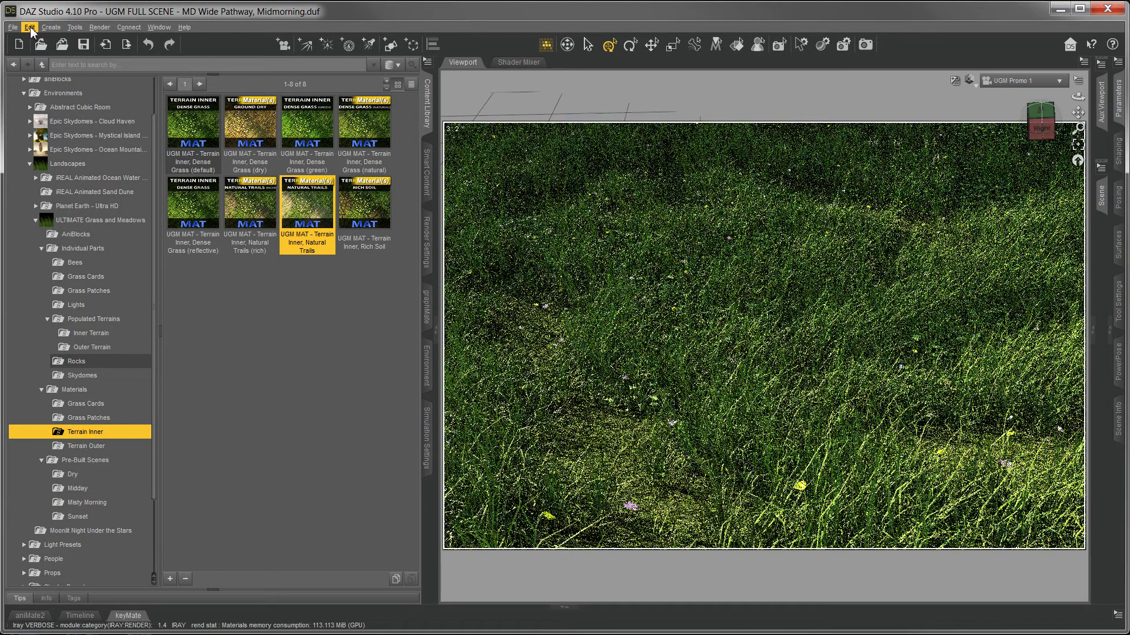
{"action": "left_click", "coordinate": [30, 27]}
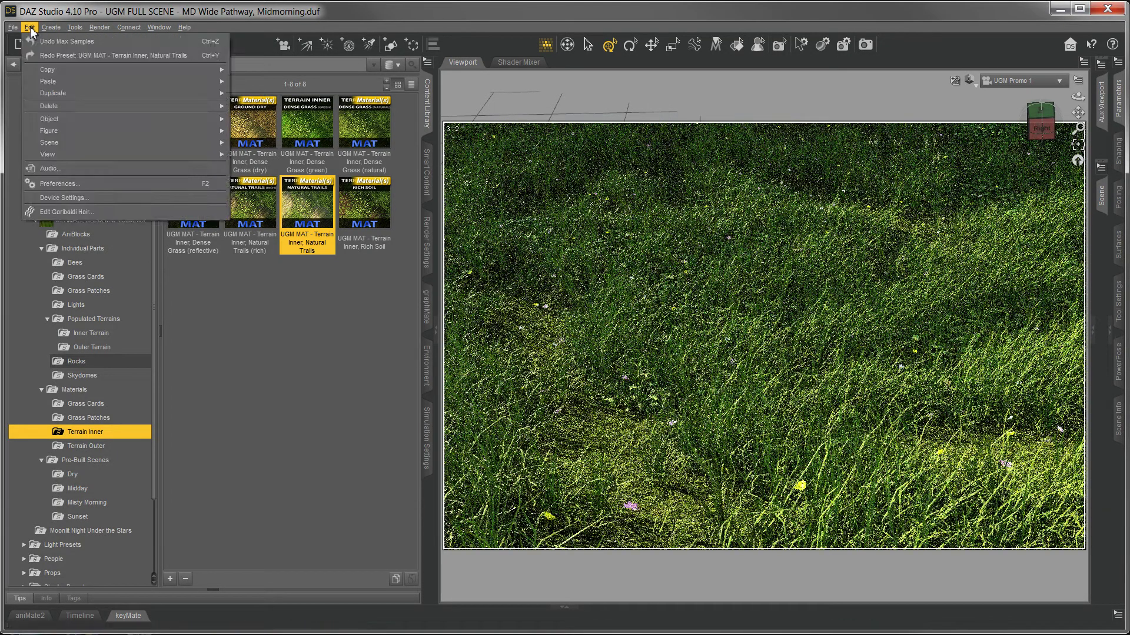
{"action": "left_click", "coordinate": [36, 45]}
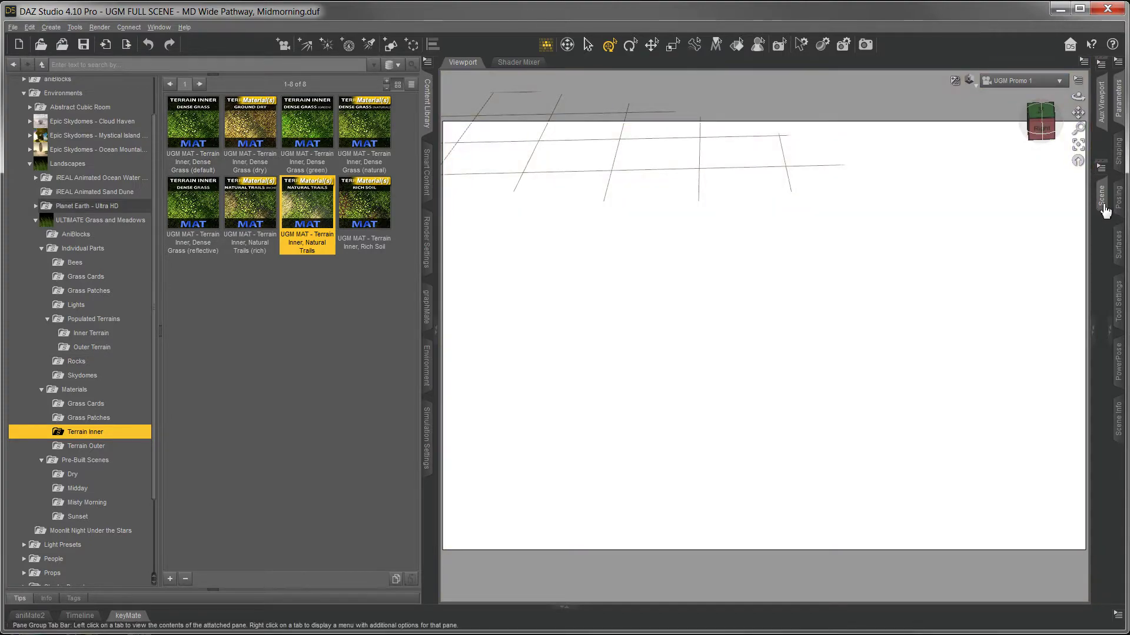
Expand UGM Scatter OBJs in the Scene pane and select ULTIMATE_Meadow_Grass.
{"action": "left_click", "coordinate": [1101, 203]}
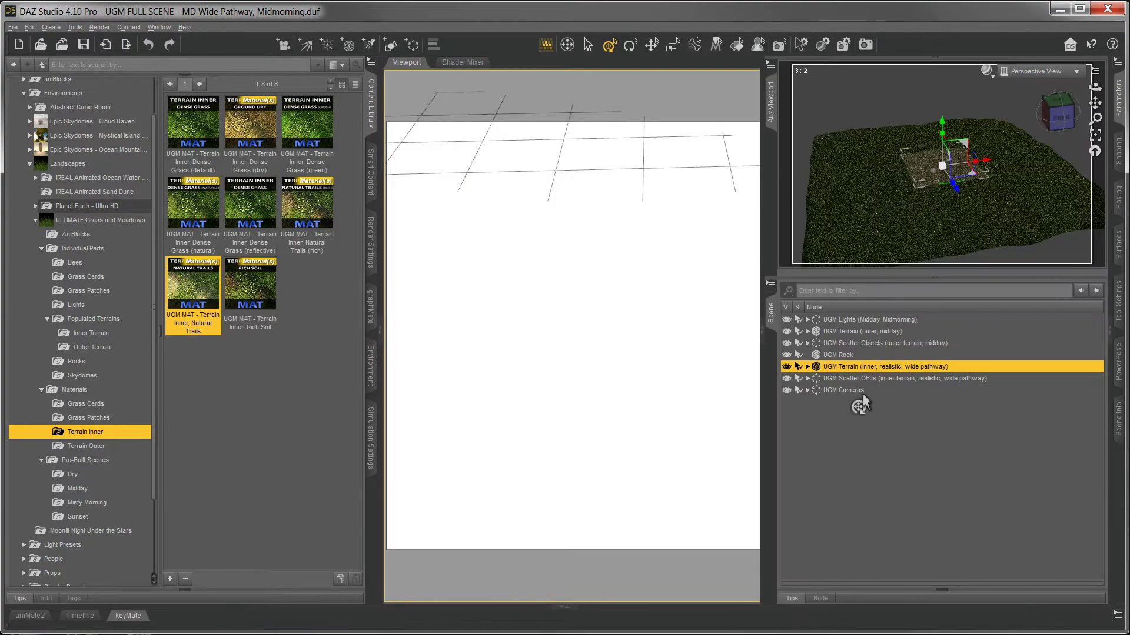
{"action": "left_click", "coordinate": [848, 378]}
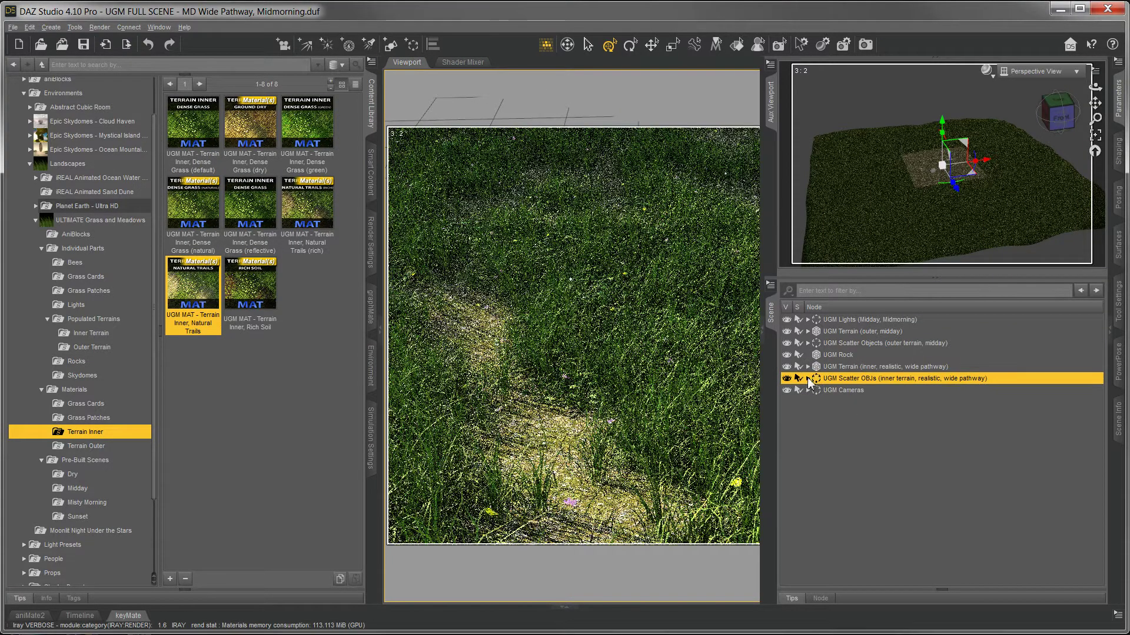
{"action": "left_click", "coordinate": [807, 379]}
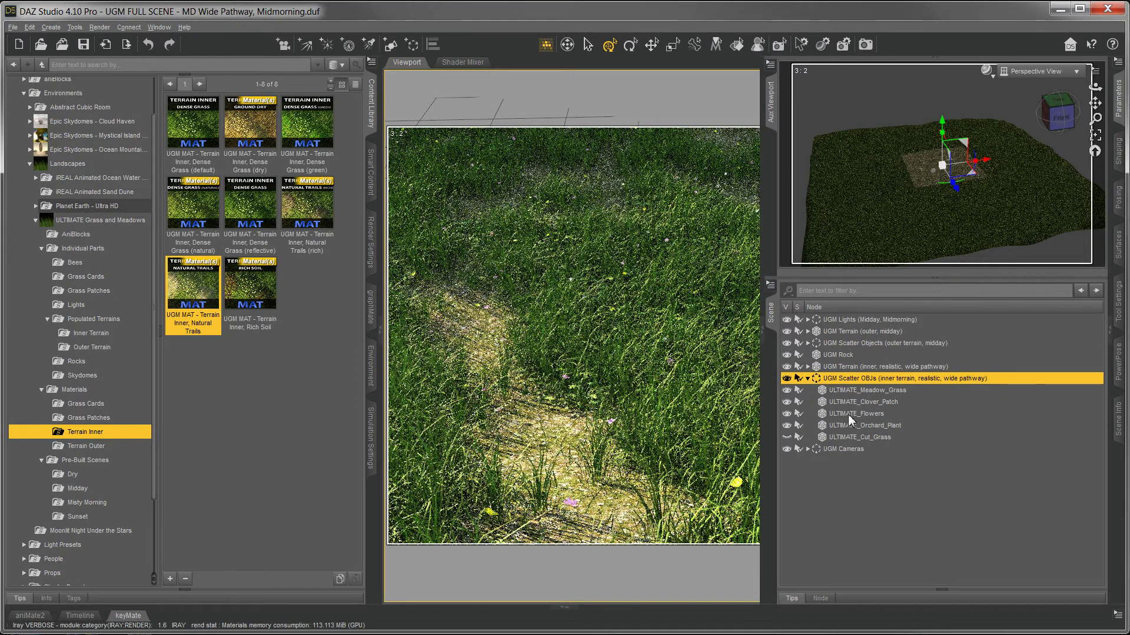
{"action": "left_click", "coordinate": [850, 391]}
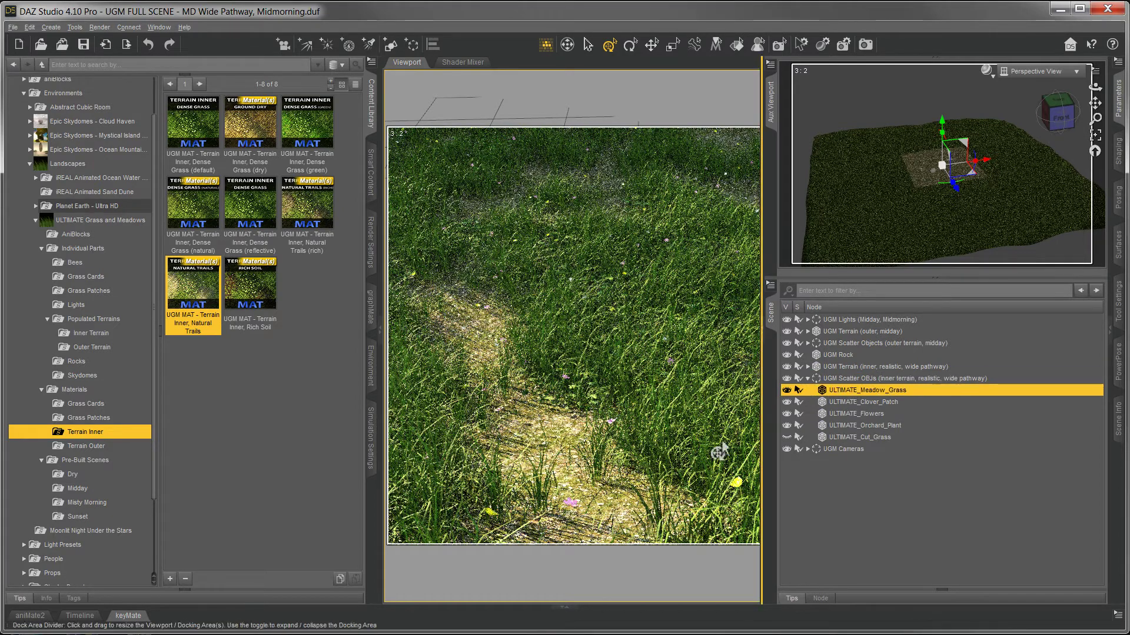
Apply Meadow Grass Dry and Clover Patch Dry materials to their scatter layers.
{"action": "left_click", "coordinate": [106, 419]}
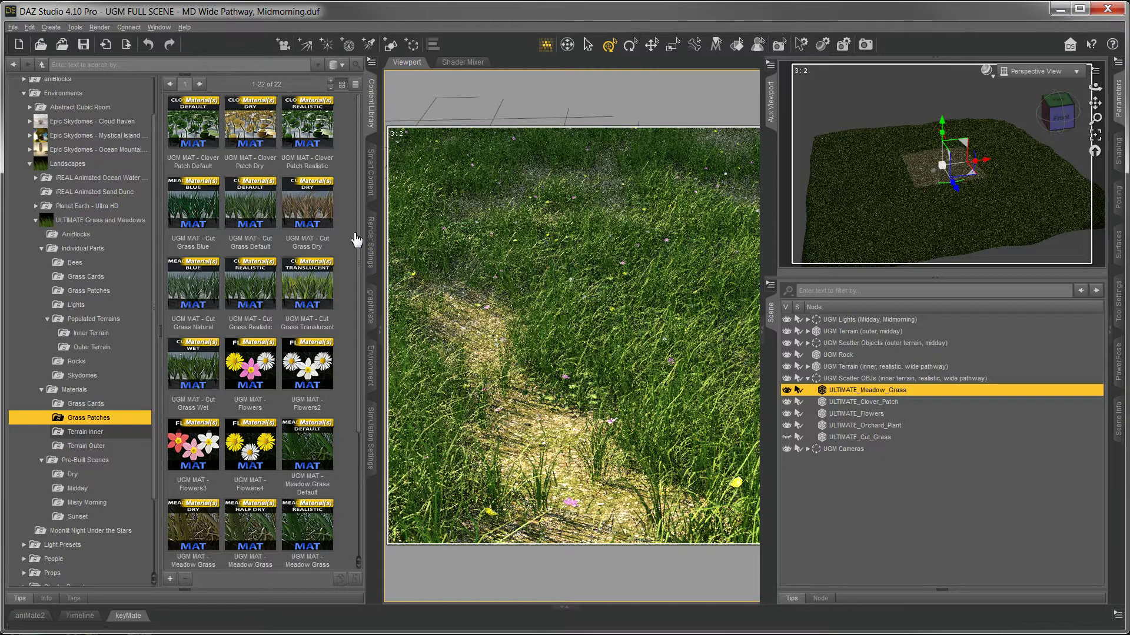
{"action": "scroll", "coordinate": [349, 320], "scroll_direction": "down", "scroll_amount": 3}
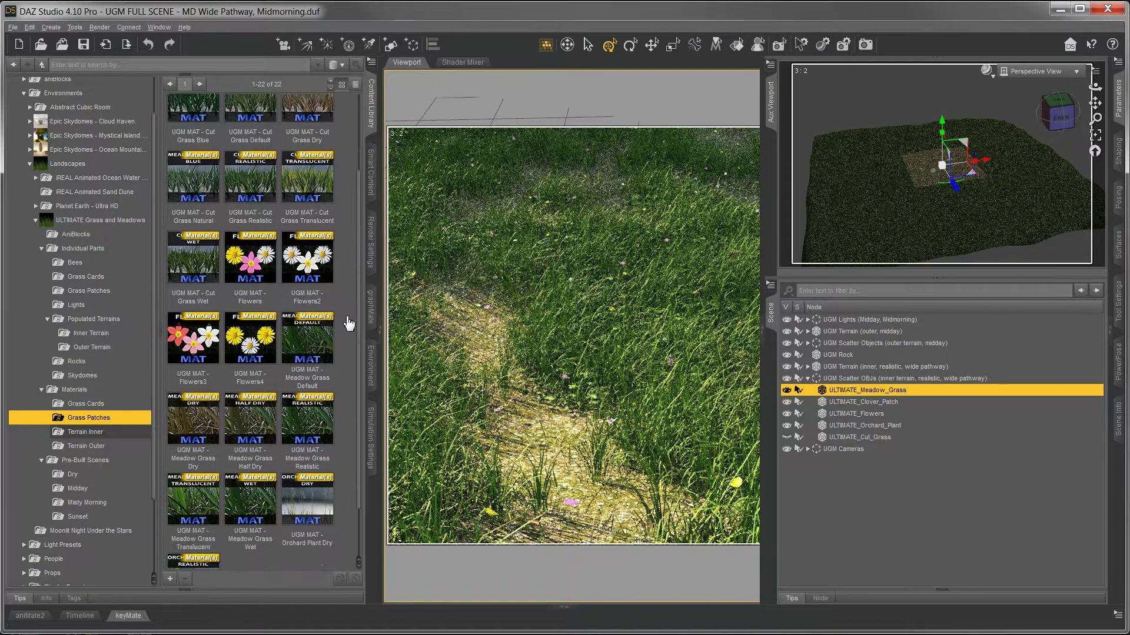
{"action": "double_click", "coordinate": [205, 419]}
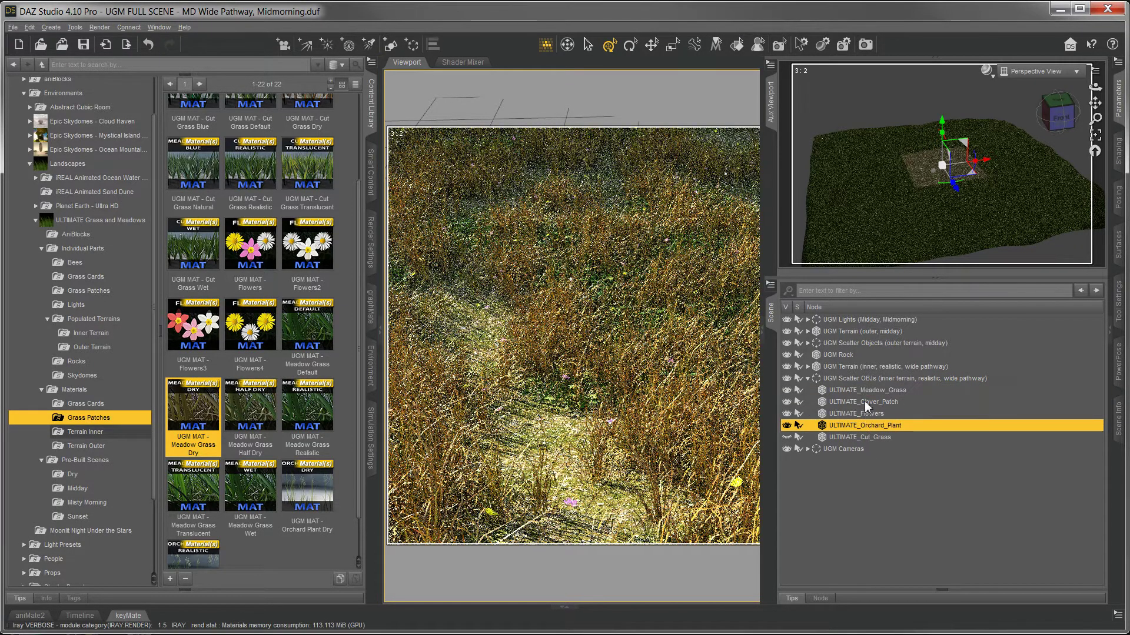
{"action": "left_click", "coordinate": [864, 402]}
{"action": "left_click_drag", "start_coordinate": [359, 368], "coordinate": [365, 262]}
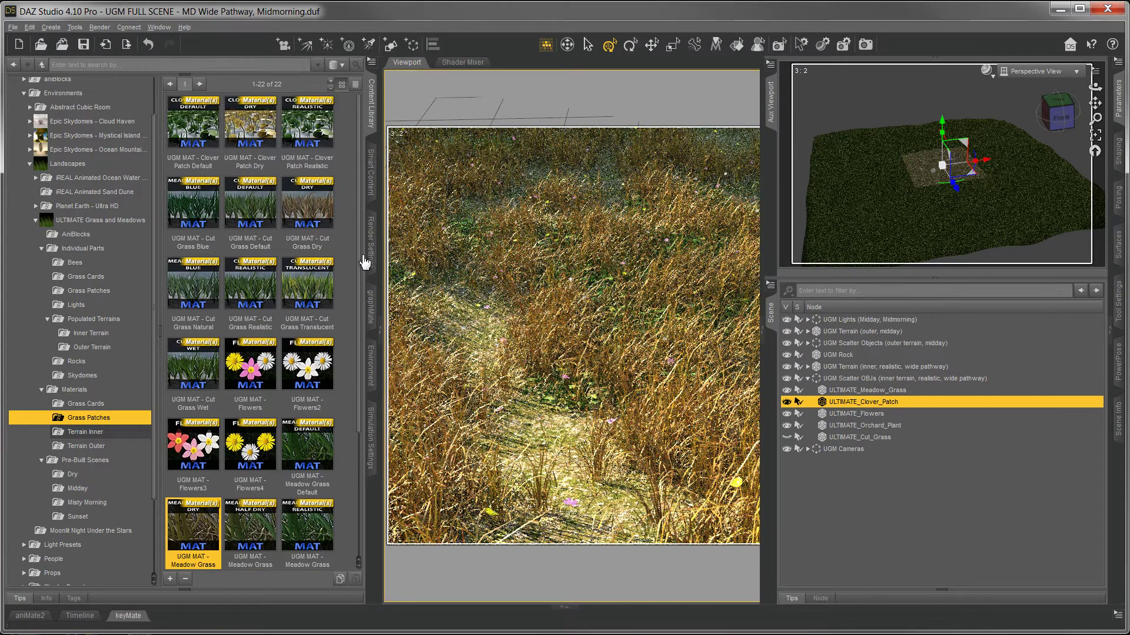
{"action": "double_click", "coordinate": [250, 133]}
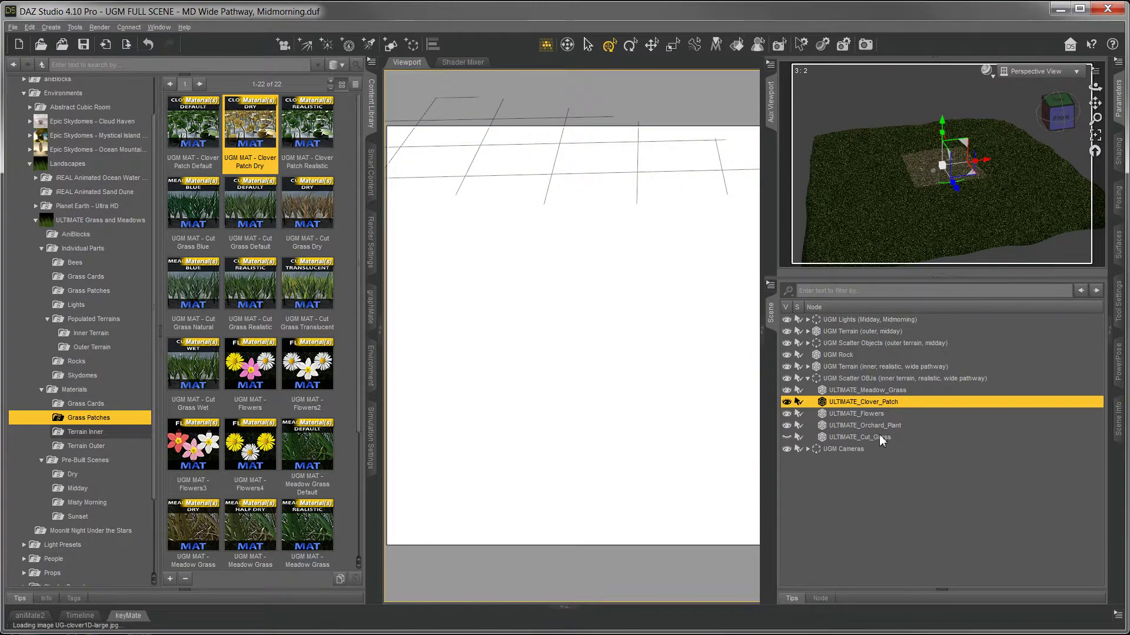
Apply Orchard Plant Dry to ULTIMATE_Orchard_Plant, then collapse and reopen the Scene pane.
{"action": "left_click", "coordinate": [876, 426]}
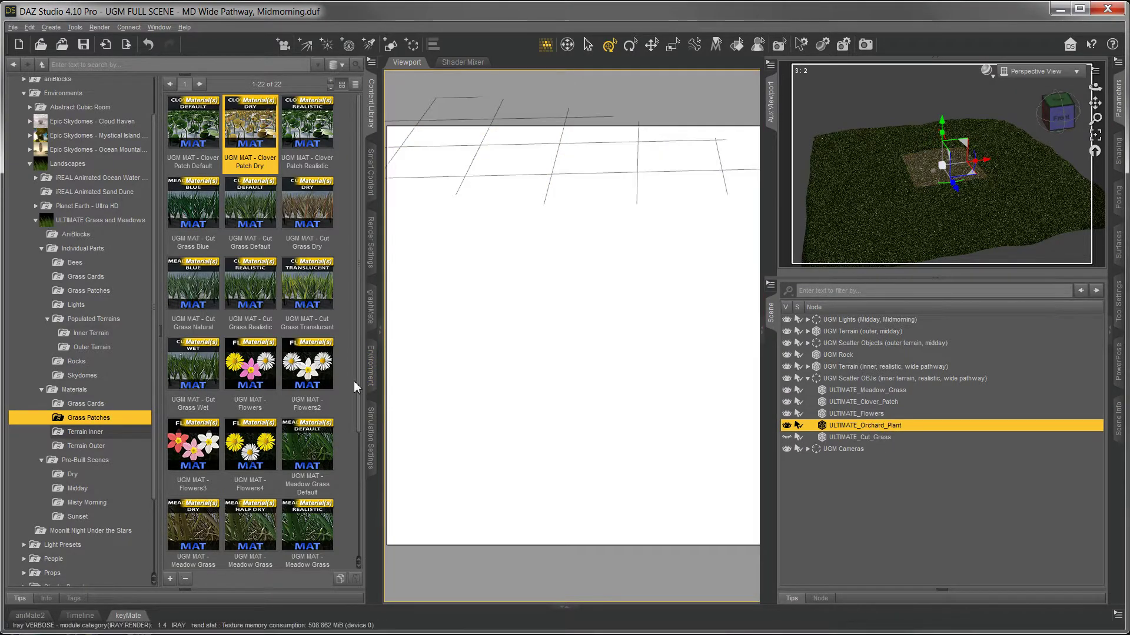
{"action": "left_click_drag", "start_coordinate": [360, 389], "coordinate": [353, 492]}
{"action": "double_click", "coordinate": [314, 469]}
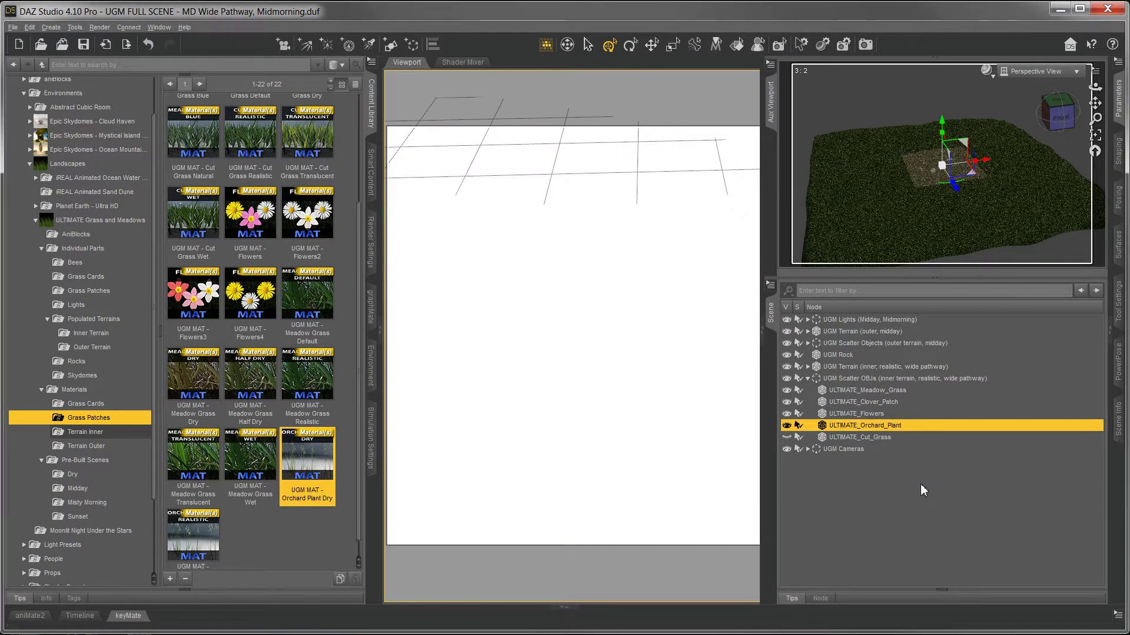
{"action": "left_click", "coordinate": [775, 319]}
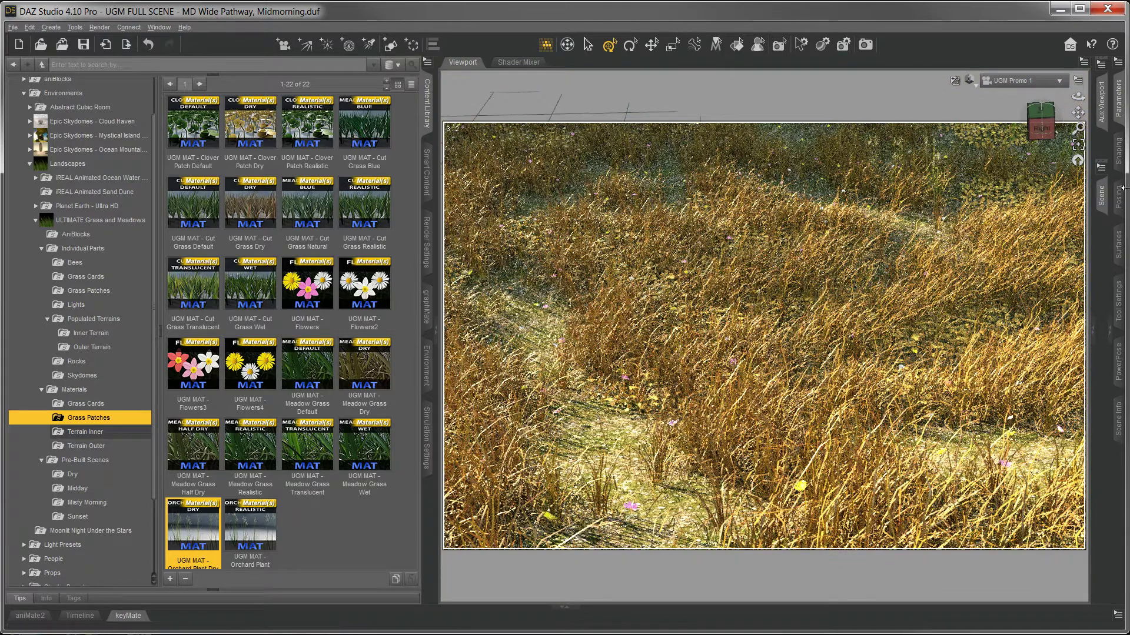
{"action": "left_click_drag", "start_coordinate": [1123, 187], "coordinate": [765, 187]}
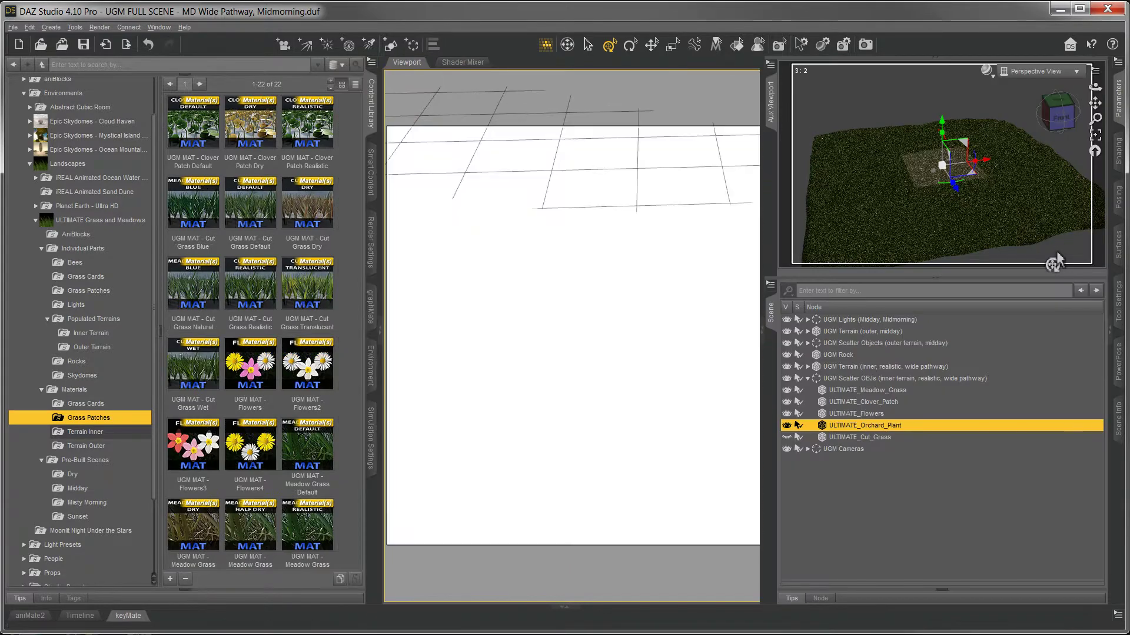
Undo the three Dry grass materials and the Natural Trails terrain preset.
{"action": "left_click", "coordinate": [29, 27]}
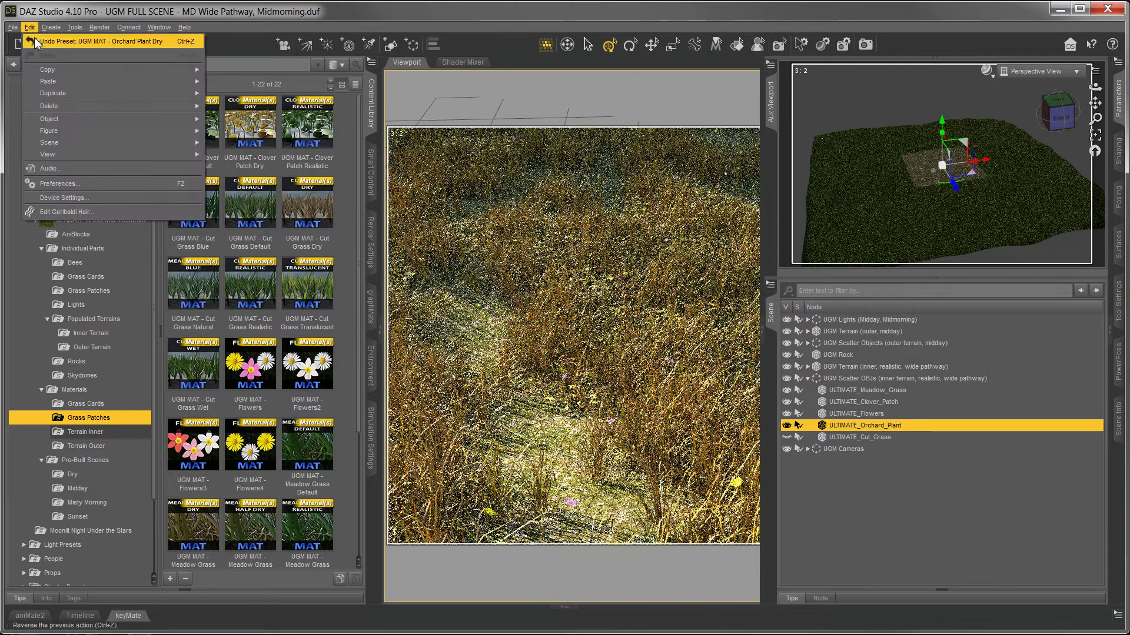
{"action": "left_click", "coordinate": [53, 41]}
{"action": "left_click", "coordinate": [30, 27]}
{"action": "left_click", "coordinate": [37, 45]}
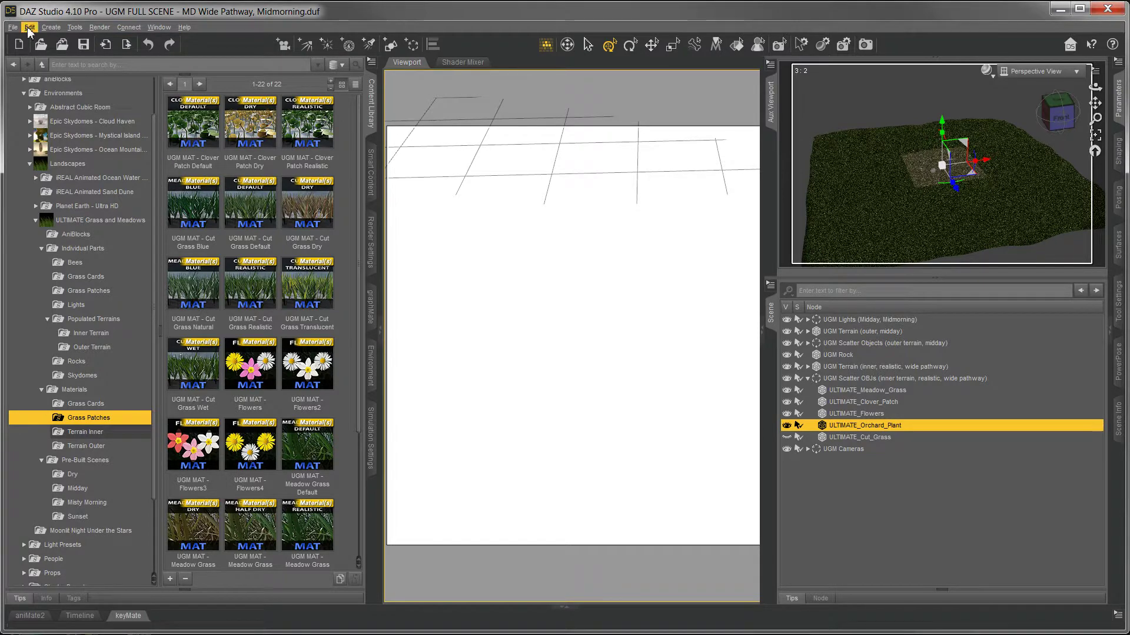
{"action": "left_click", "coordinate": [29, 27]}
{"action": "left_click", "coordinate": [38, 43]}
{"action": "left_click", "coordinate": [28, 27]}
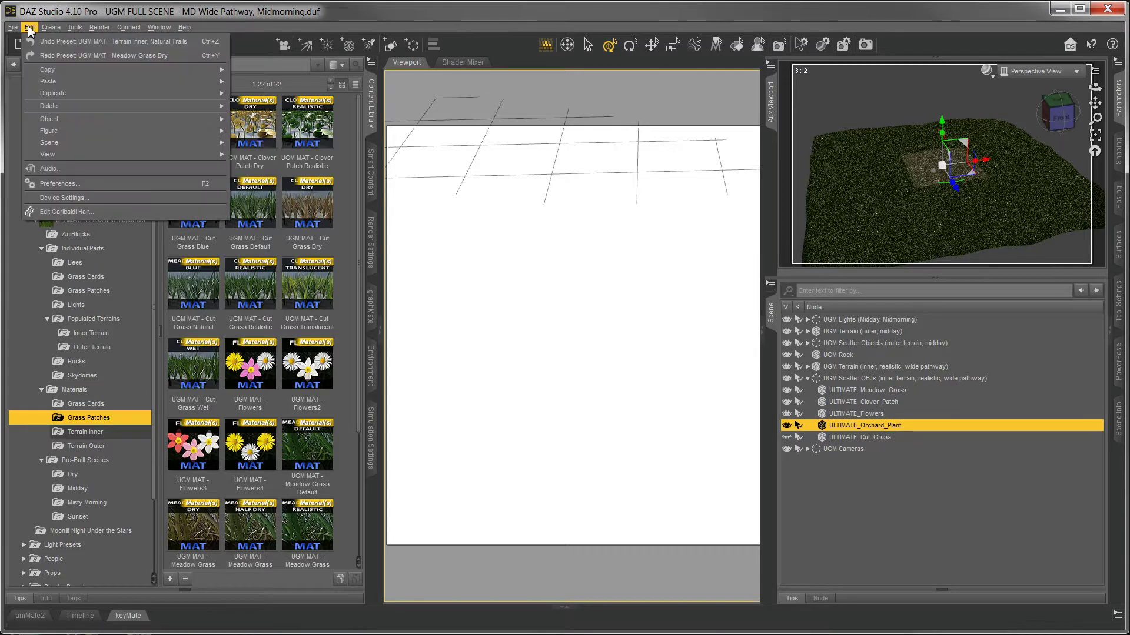
{"action": "left_click", "coordinate": [41, 43]}
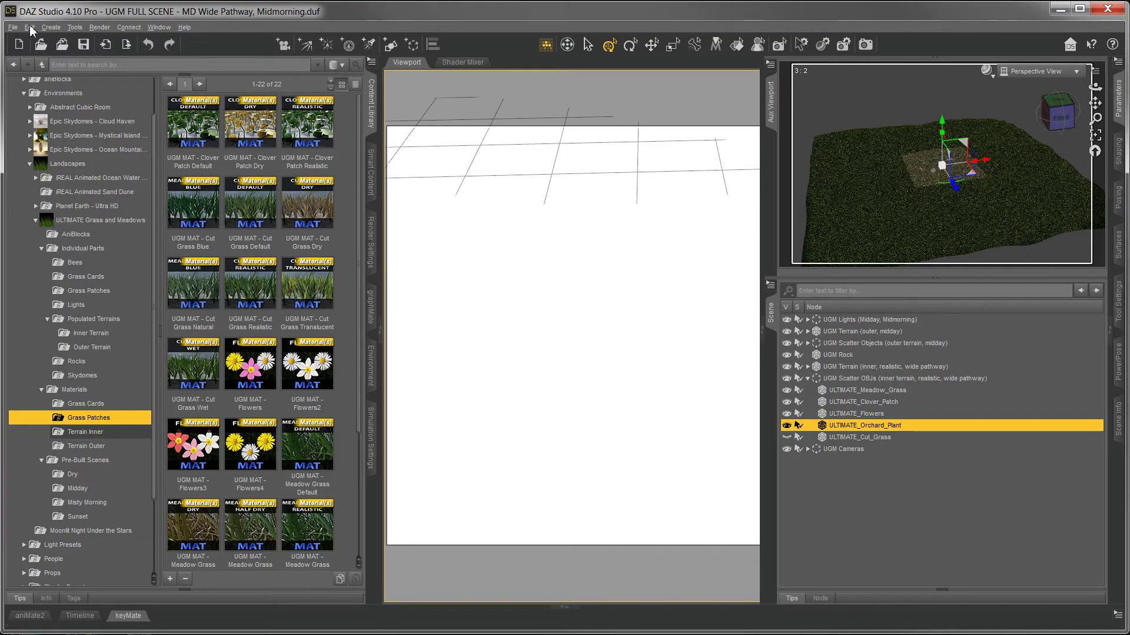
{"action": "left_click", "coordinate": [30, 29]}
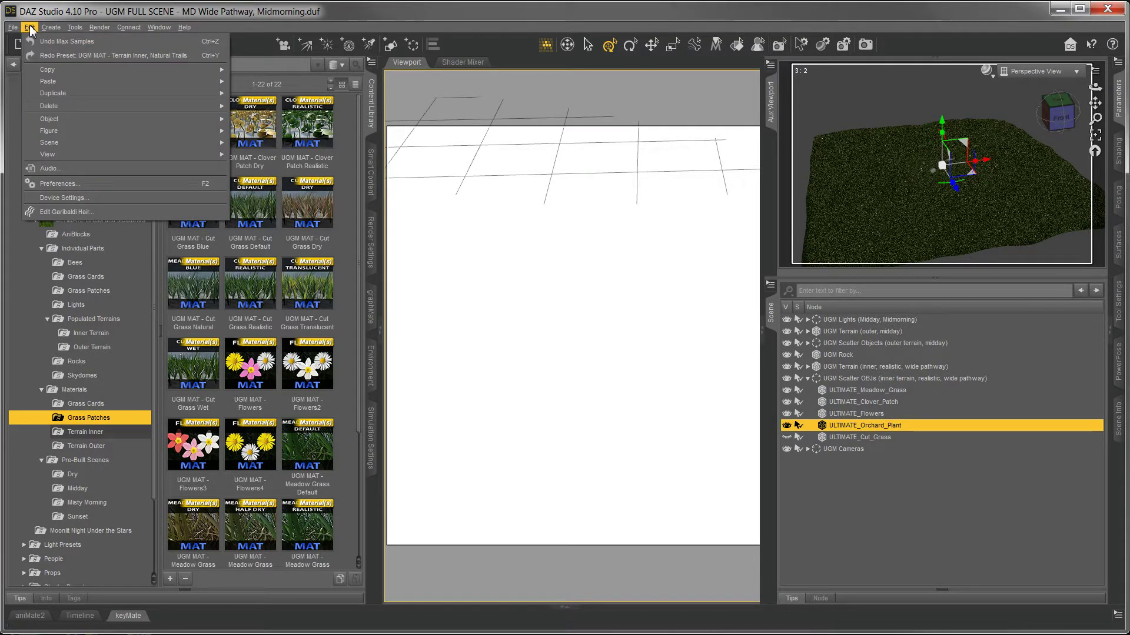
{"action": "left_click", "coordinate": [57, 10]}
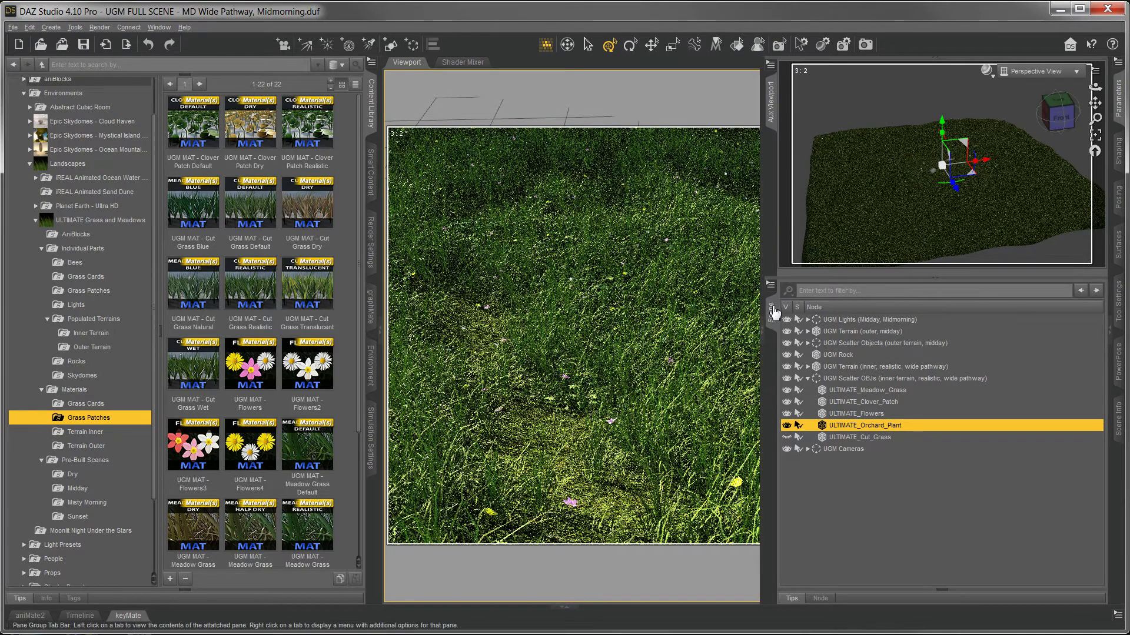
Collapse the Scene pane and look through UGM Camera-Main.
{"action": "left_click", "coordinate": [771, 200]}
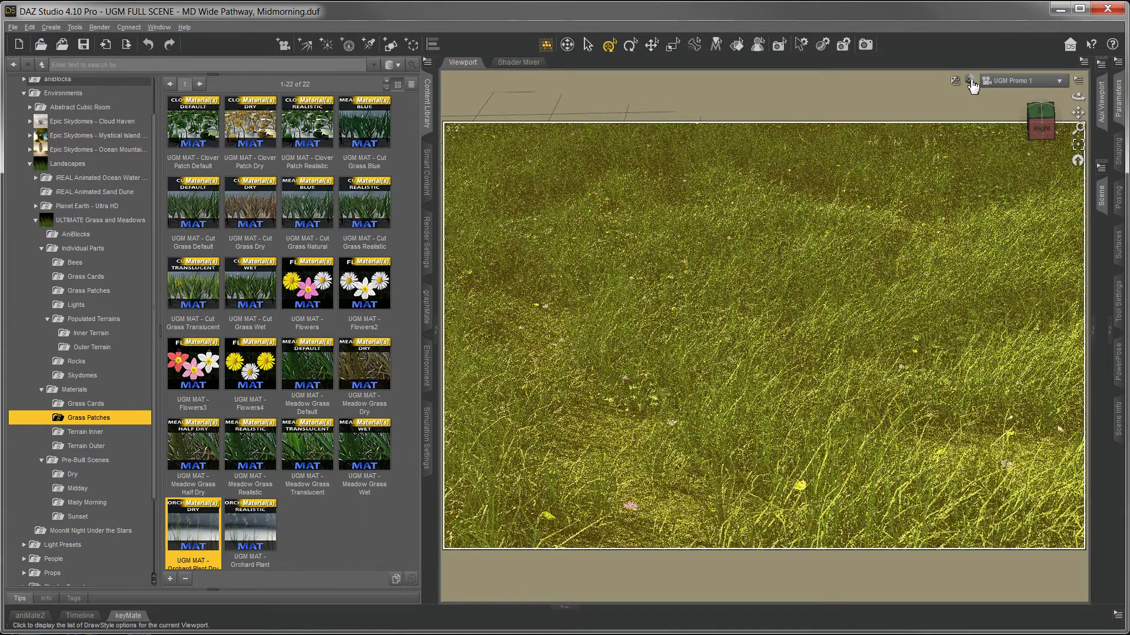
{"action": "left_click", "coordinate": [1003, 87]}
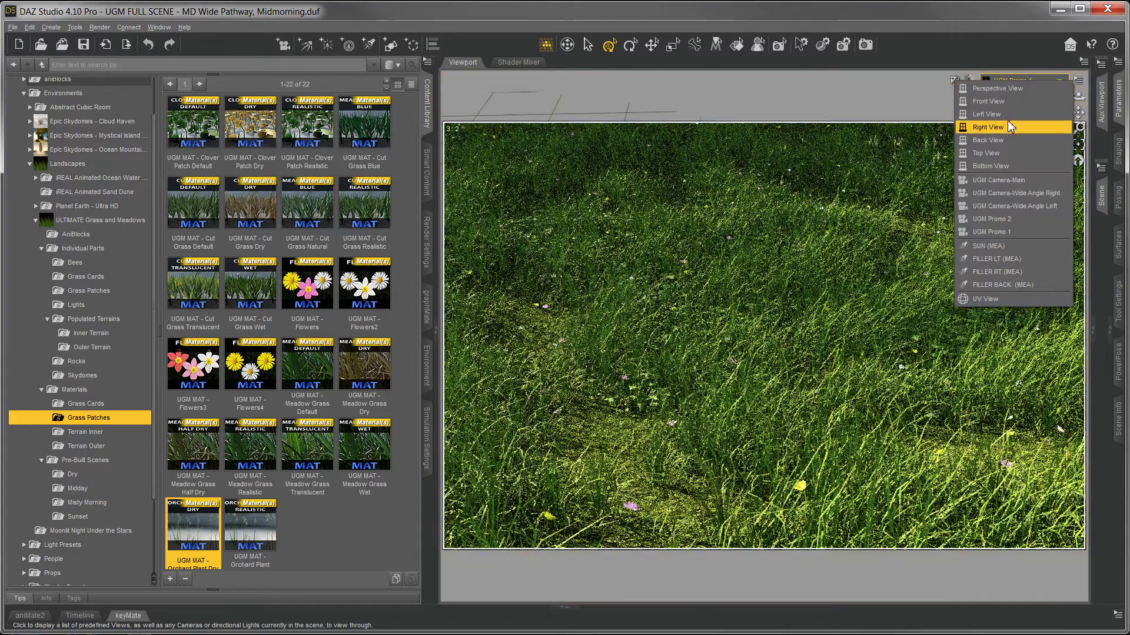
{"action": "left_click", "coordinate": [1013, 179]}
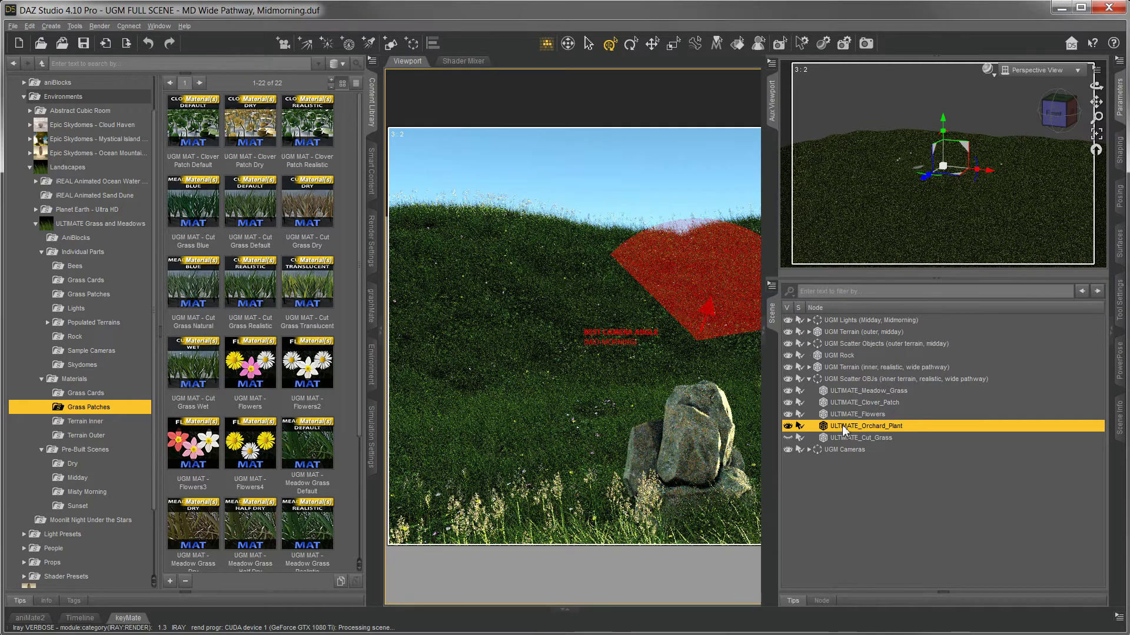
Expand UGM Scatter OBJs to review its patches, render a region preview, then collapse the Scene pane.
{"action": "left_click", "coordinate": [809, 345]}
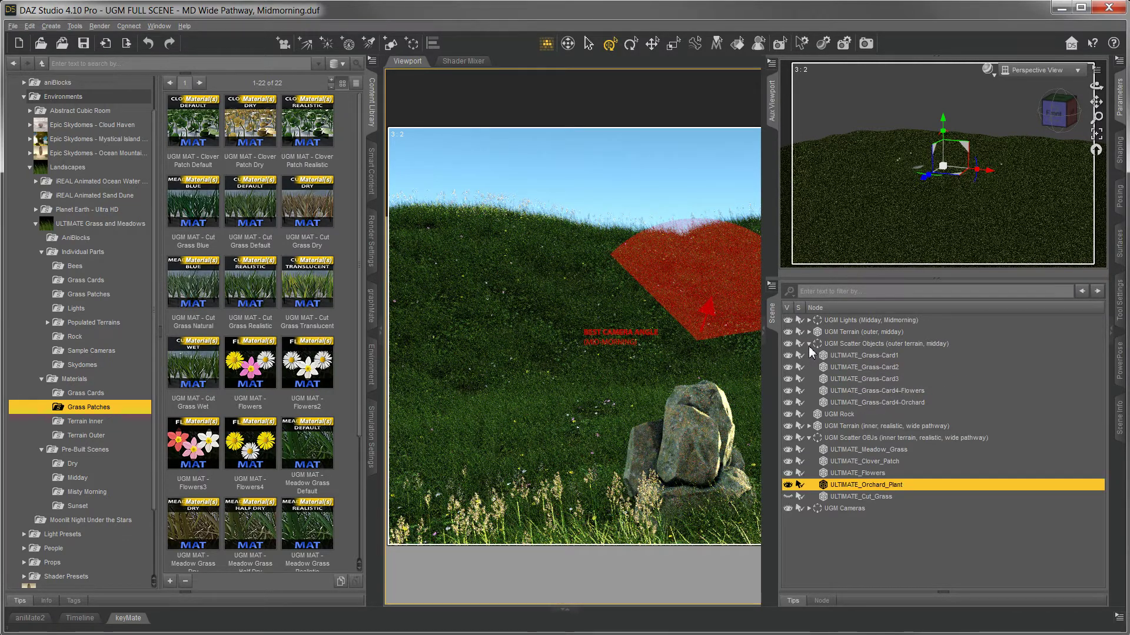
{"action": "left_click", "coordinate": [846, 348]}
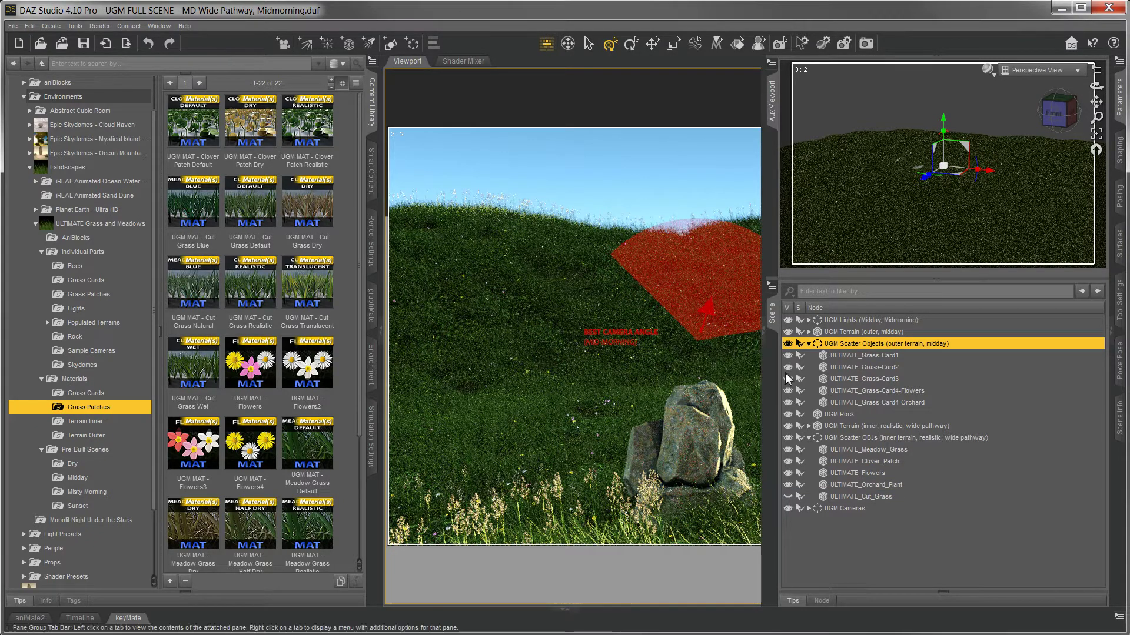
{"action": "left_click_drag", "start_coordinate": [574, 217], "coordinate": [761, 463]}
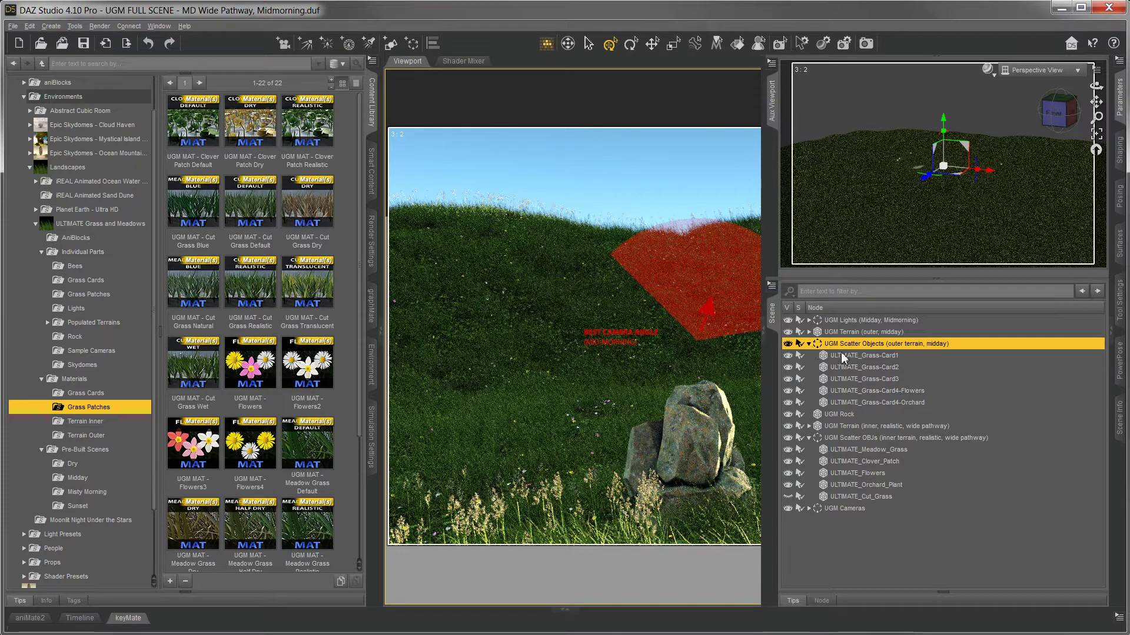
{"action": "left_click", "coordinate": [809, 343]}
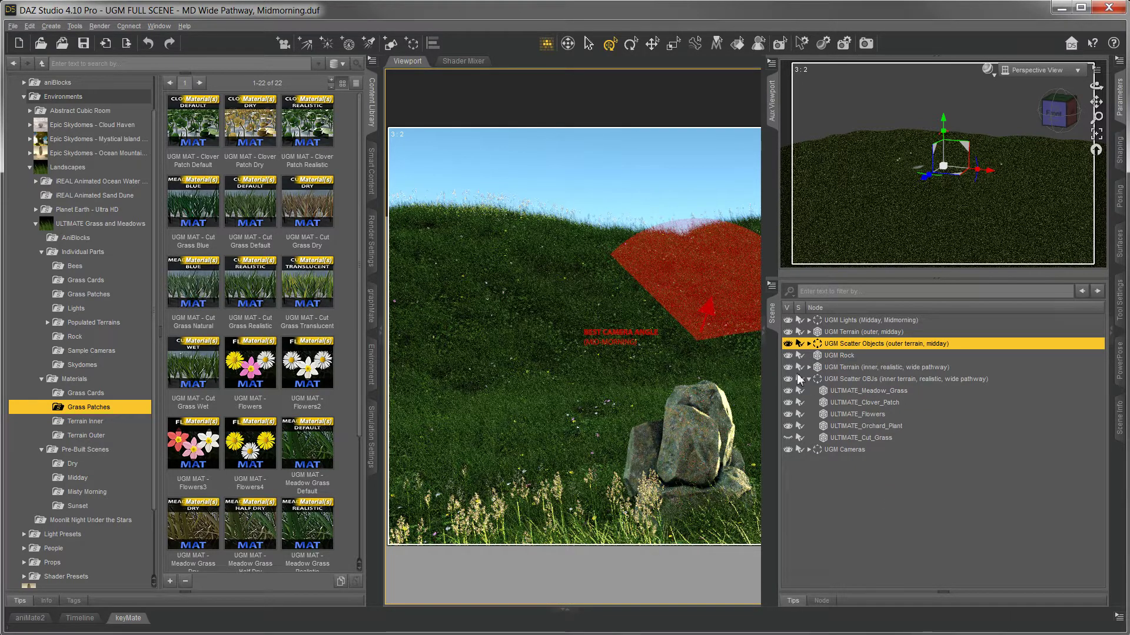
{"action": "left_click_drag", "start_coordinate": [771, 313], "coordinate": [1102, 194]}
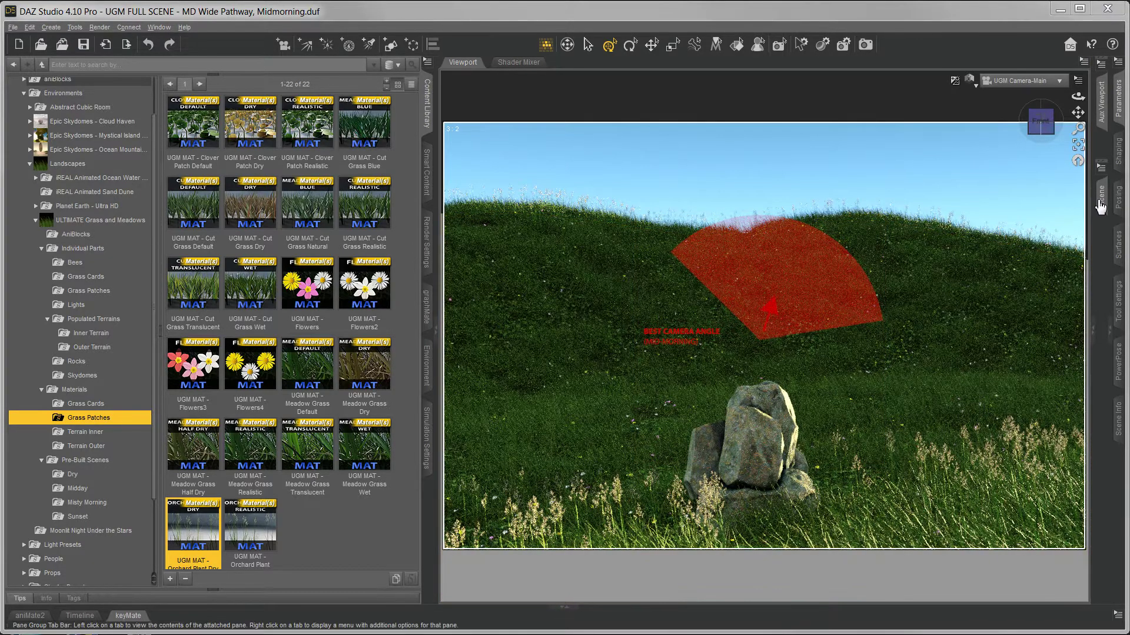
Turn off the ULTIMATE_Orchard_Plant eye icon, view the wider render, then turn it back on.
{"action": "left_click", "coordinate": [1102, 204]}
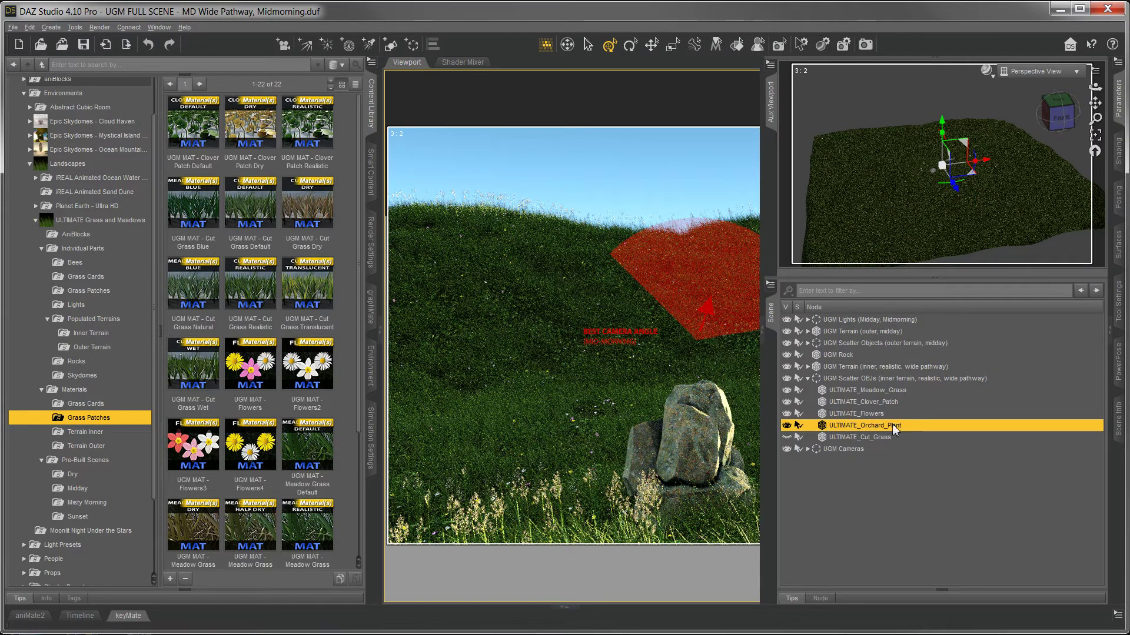
{"action": "left_click", "coordinate": [787, 426]}
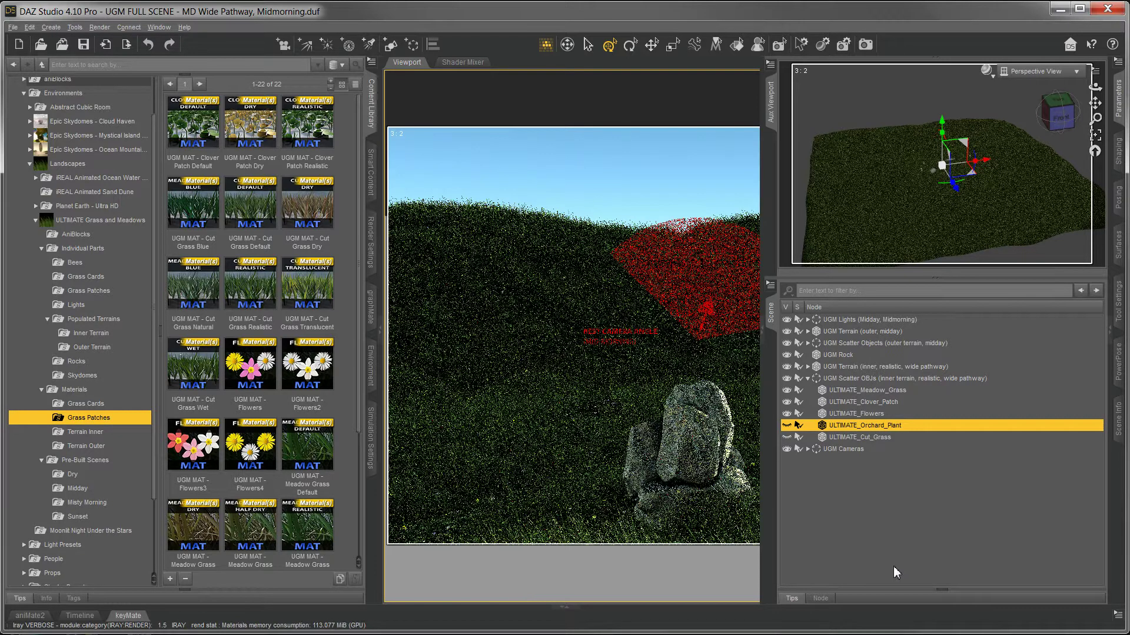
{"action": "left_click", "coordinate": [770, 311]}
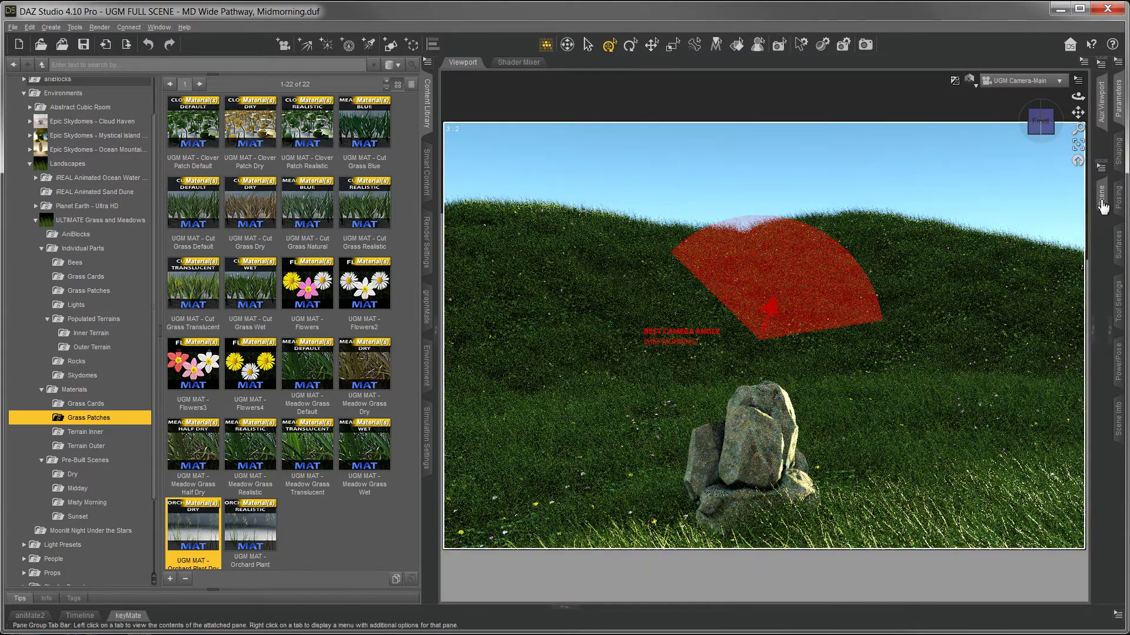
{"action": "left_click", "coordinate": [1102, 201]}
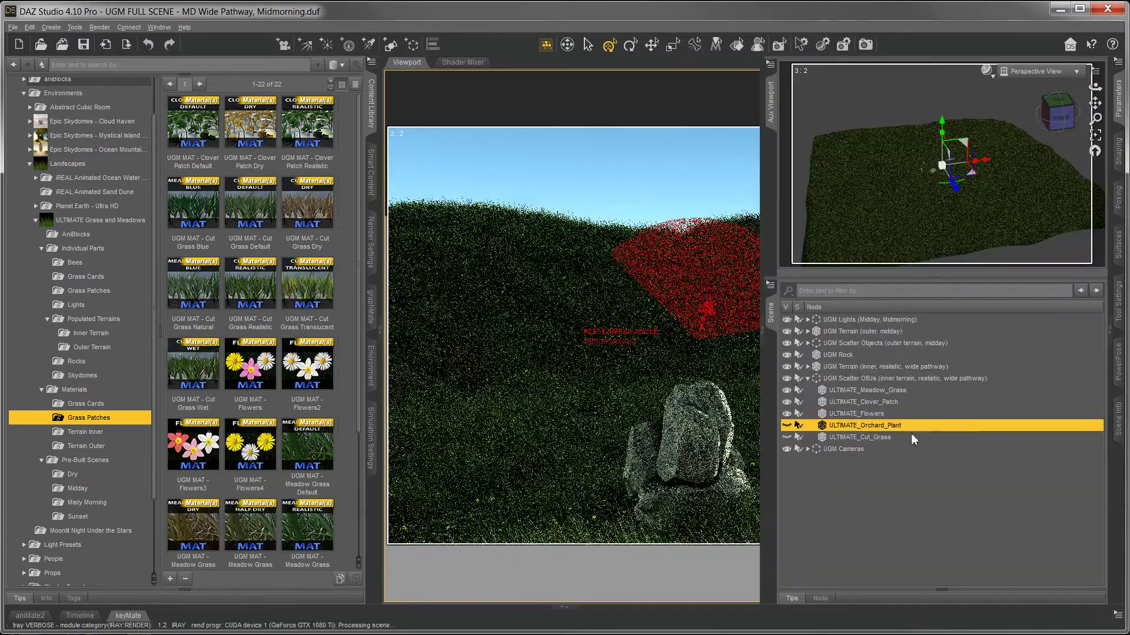
{"action": "left_click", "coordinate": [787, 425]}
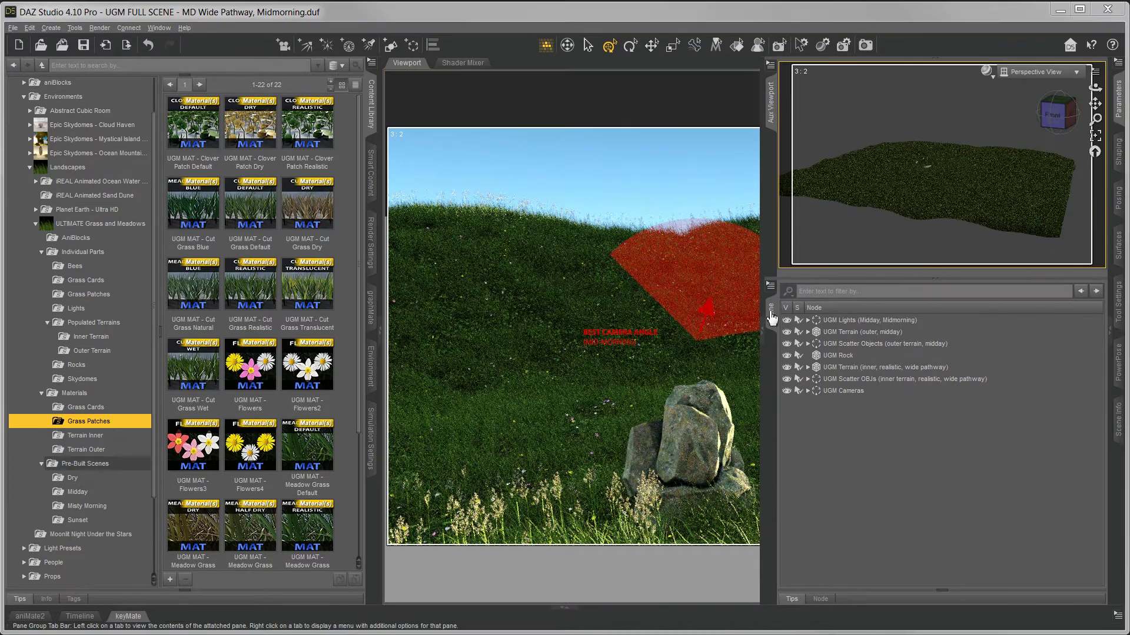
Hide the UGM Lights (Midday, Midmorning) group and list the seven UGM Lights presets.
{"action": "left_click", "coordinate": [771, 318]}
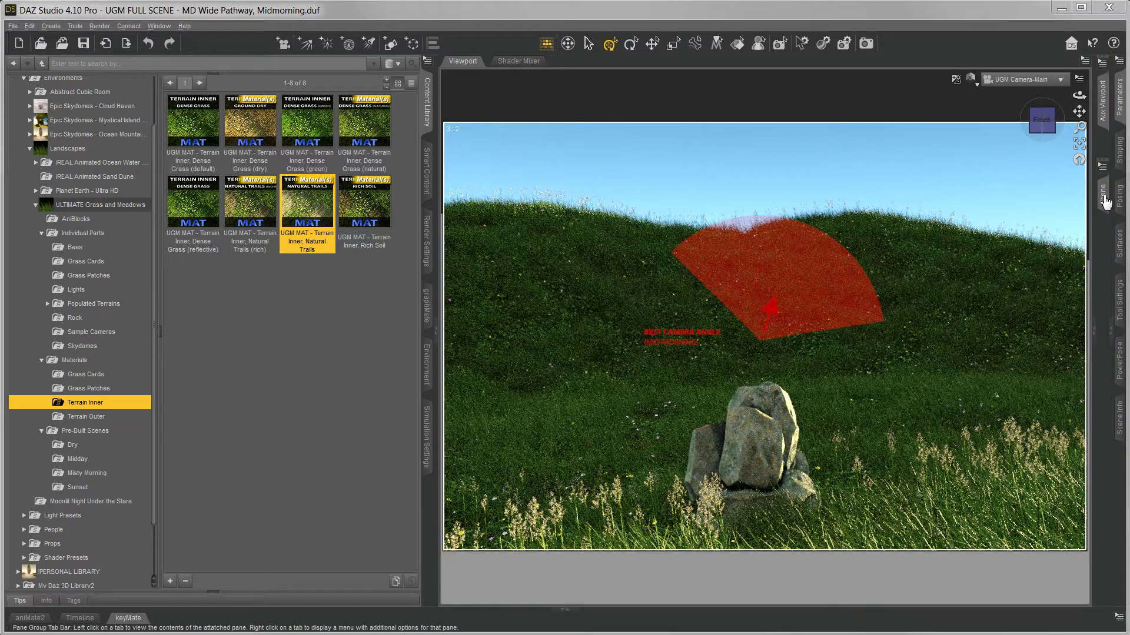
{"action": "left_click", "coordinate": [1102, 197]}
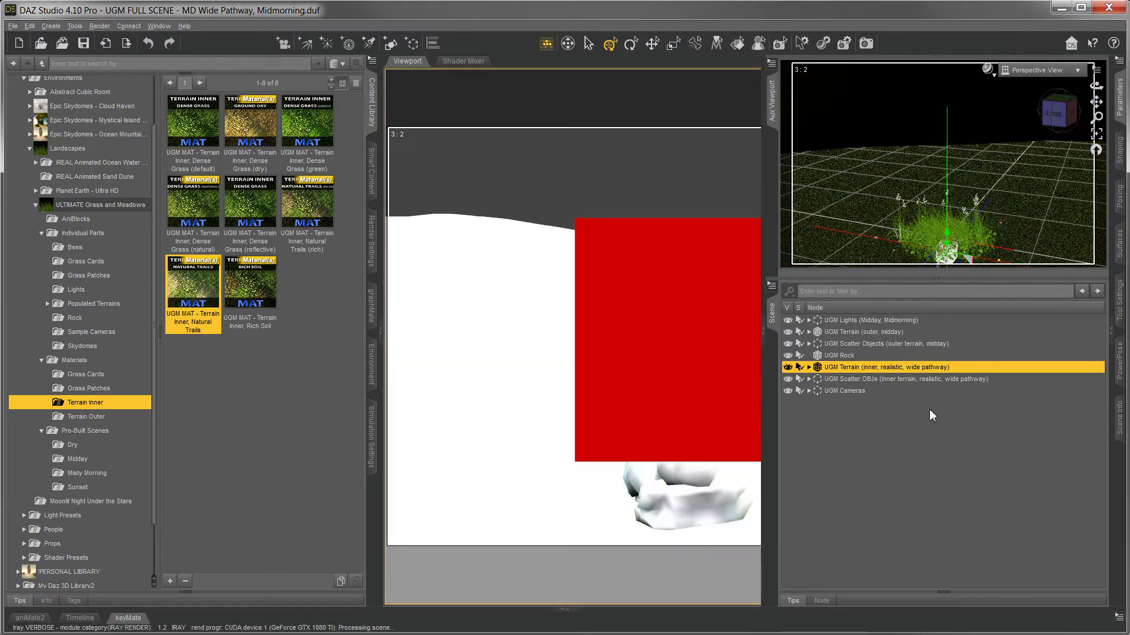
{"action": "left_click", "coordinate": [867, 321]}
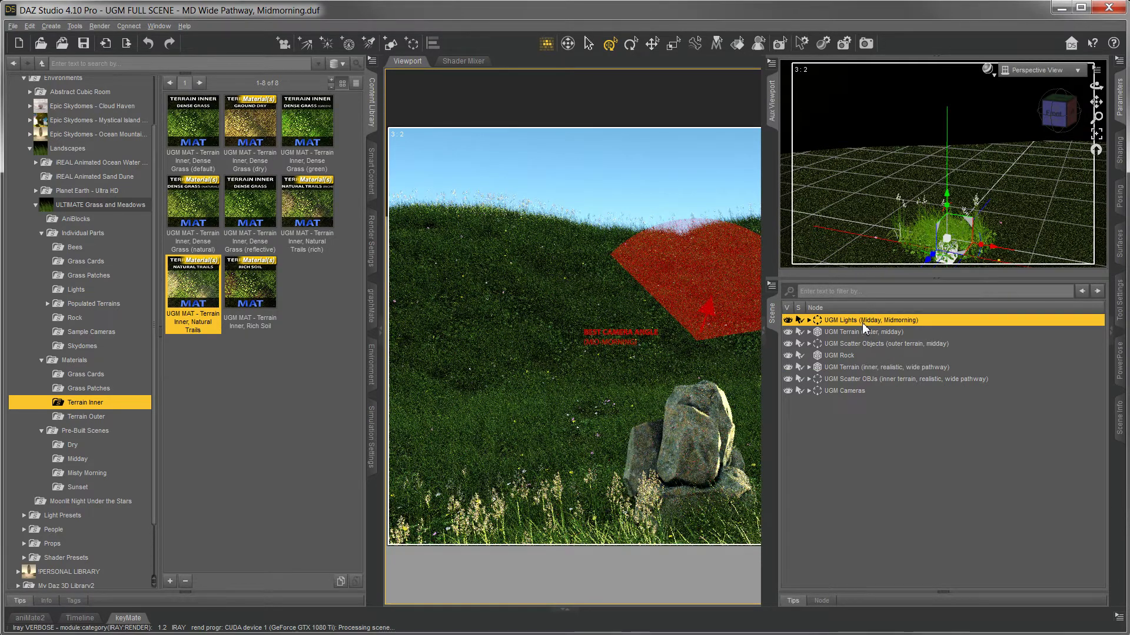
{"action": "left_click", "coordinate": [788, 321]}
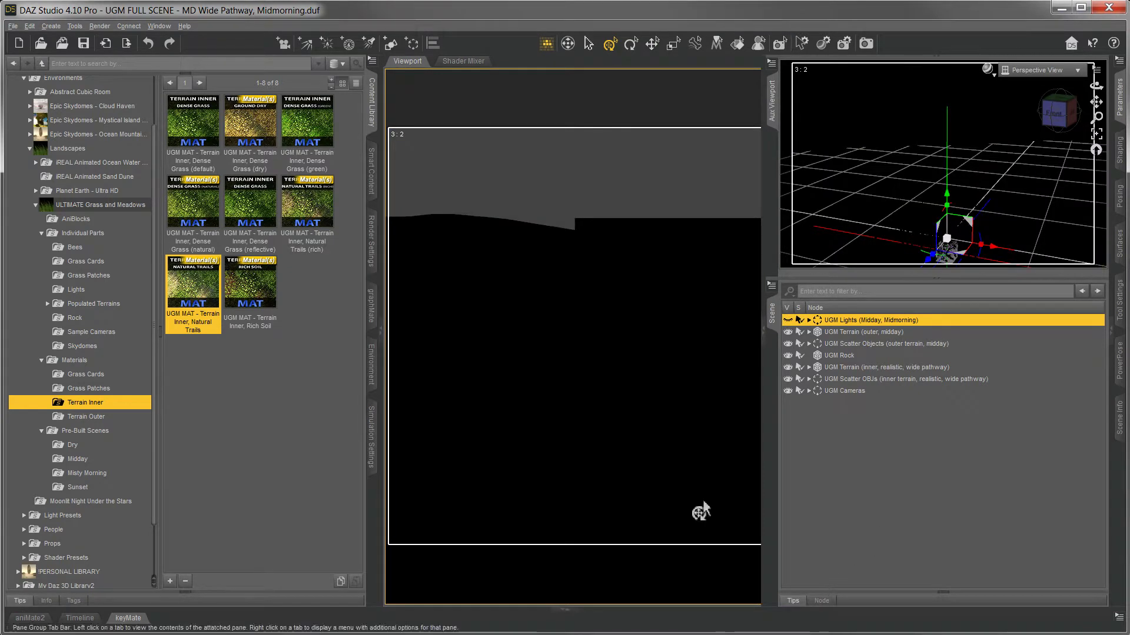
{"action": "left_click", "coordinate": [76, 290]}
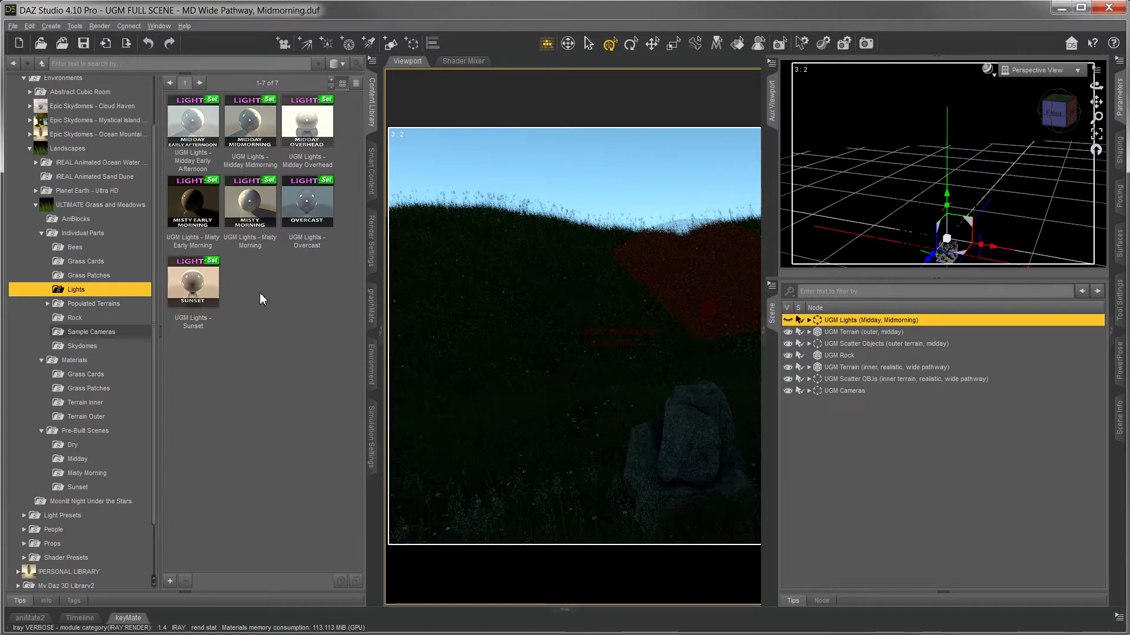
Load the UGM Lights - Midday Overhead preset and select the new light set.
{"action": "left_click", "coordinate": [300, 134]}
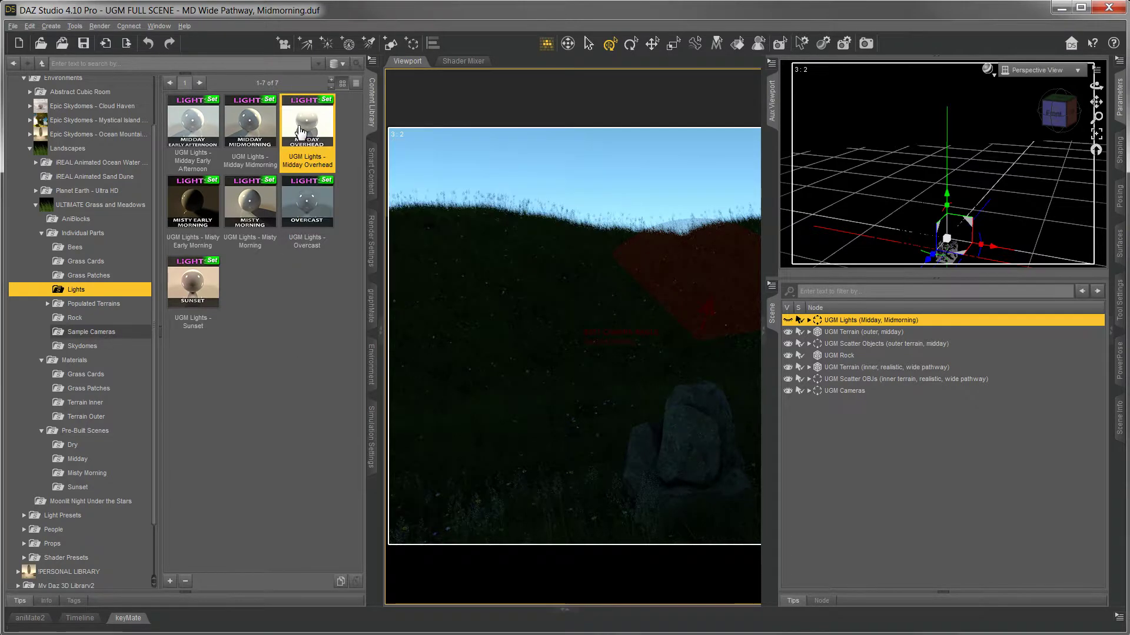
{"action": "double_click", "coordinate": [300, 132]}
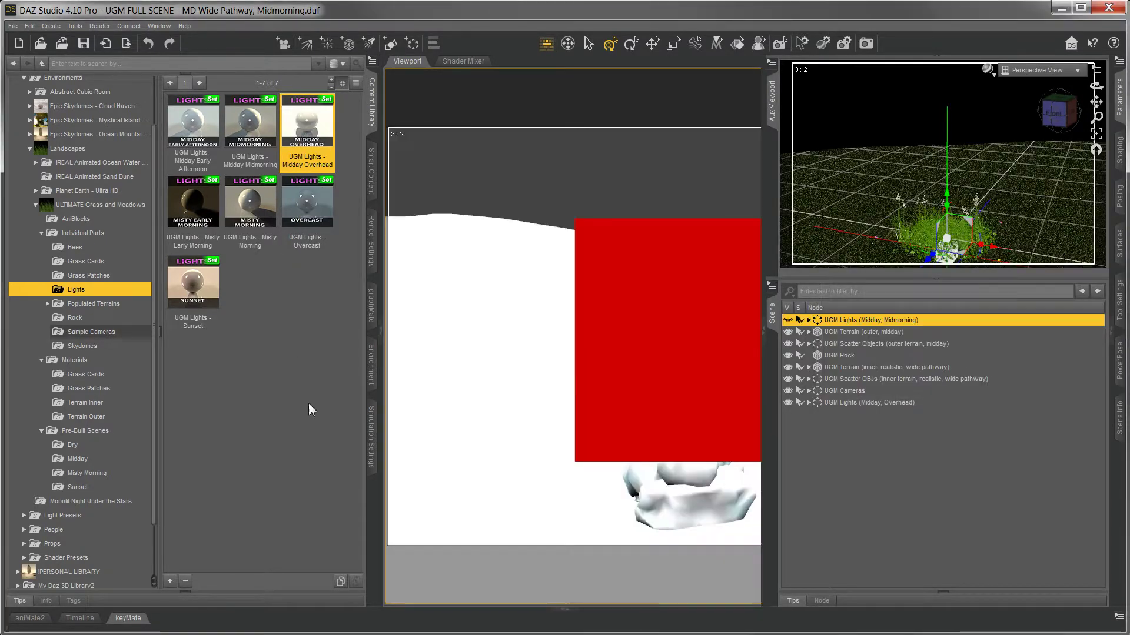
{"action": "left_click", "coordinate": [880, 404]}
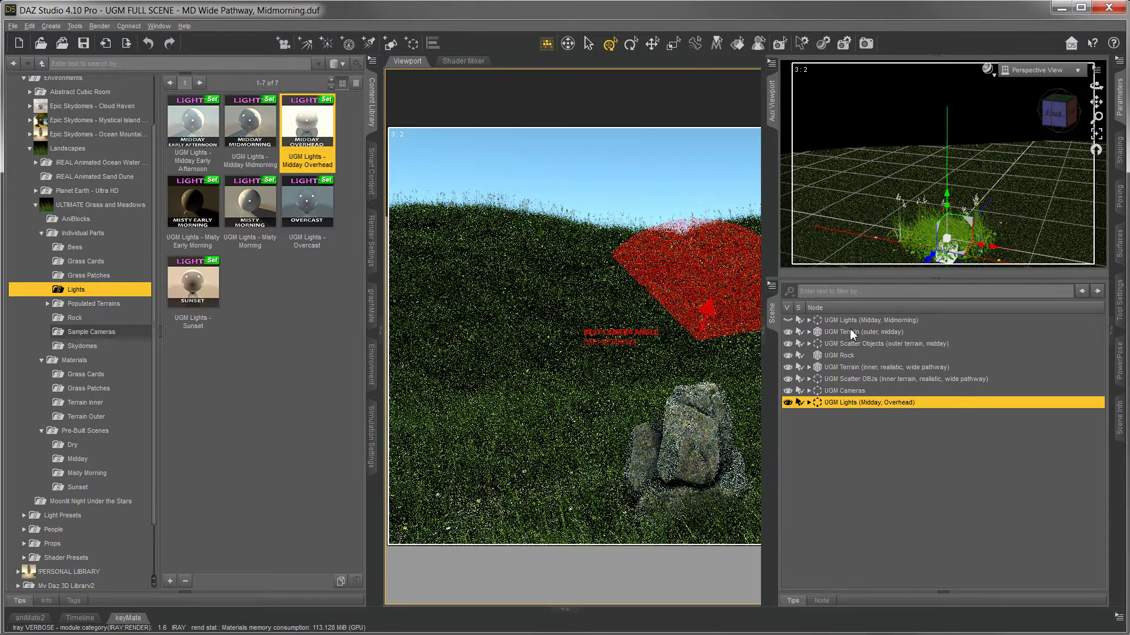
{"action": "left_click", "coordinate": [772, 313]}
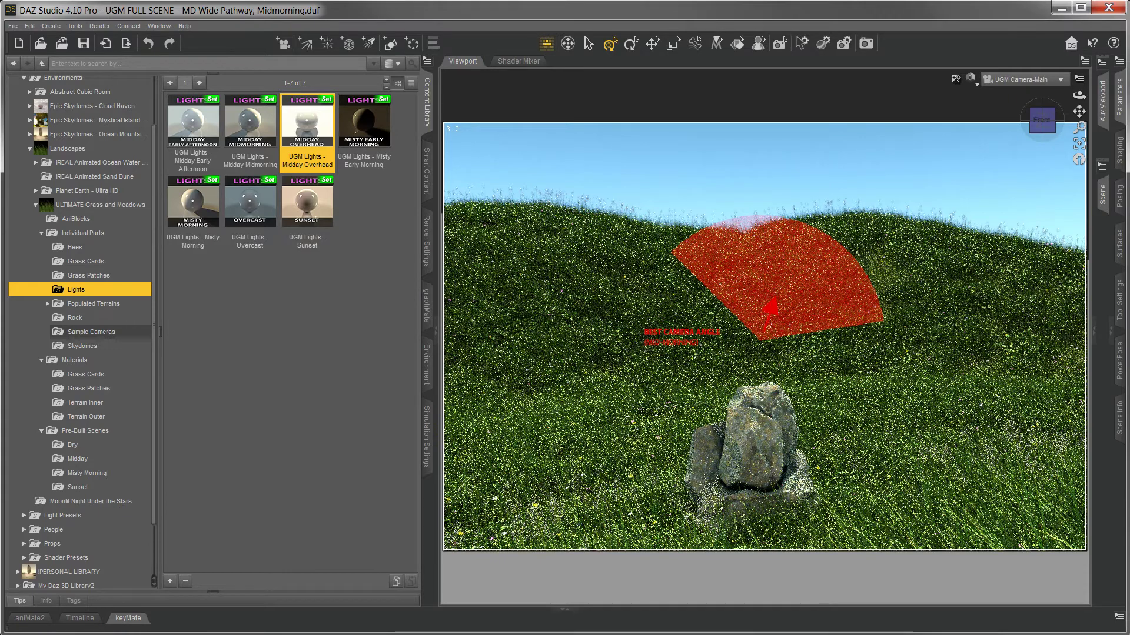
{"action": "left_click", "coordinate": [47, 304]}
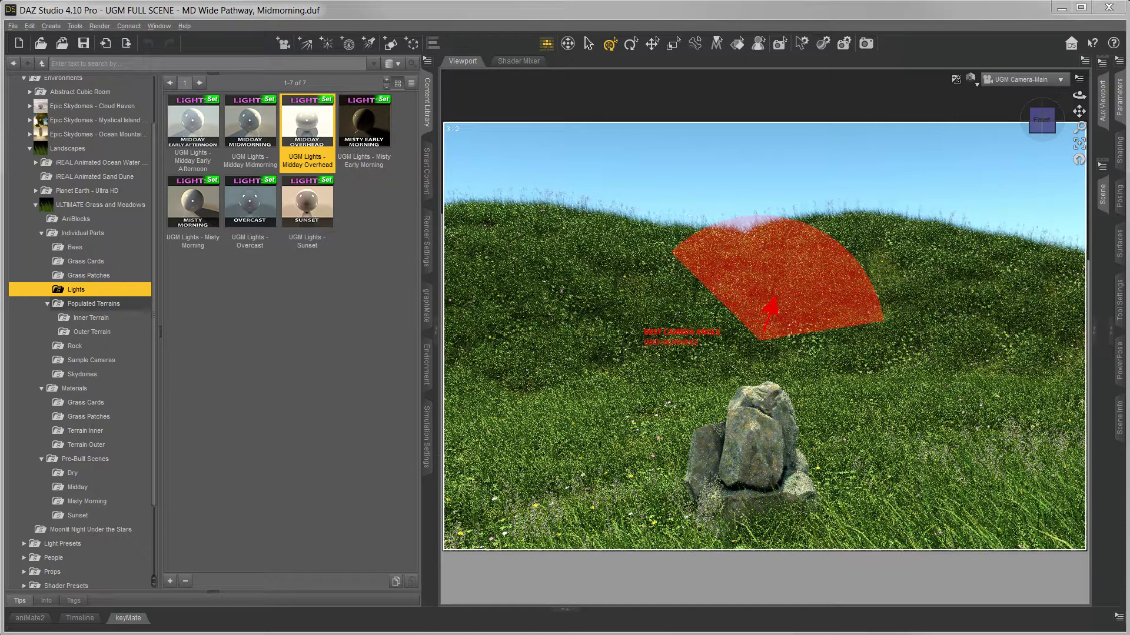
Show the inner terrain's Morphs parameters, then list the 12 Midday pre-built full scenes.
{"action": "left_click", "coordinate": [1102, 100]}
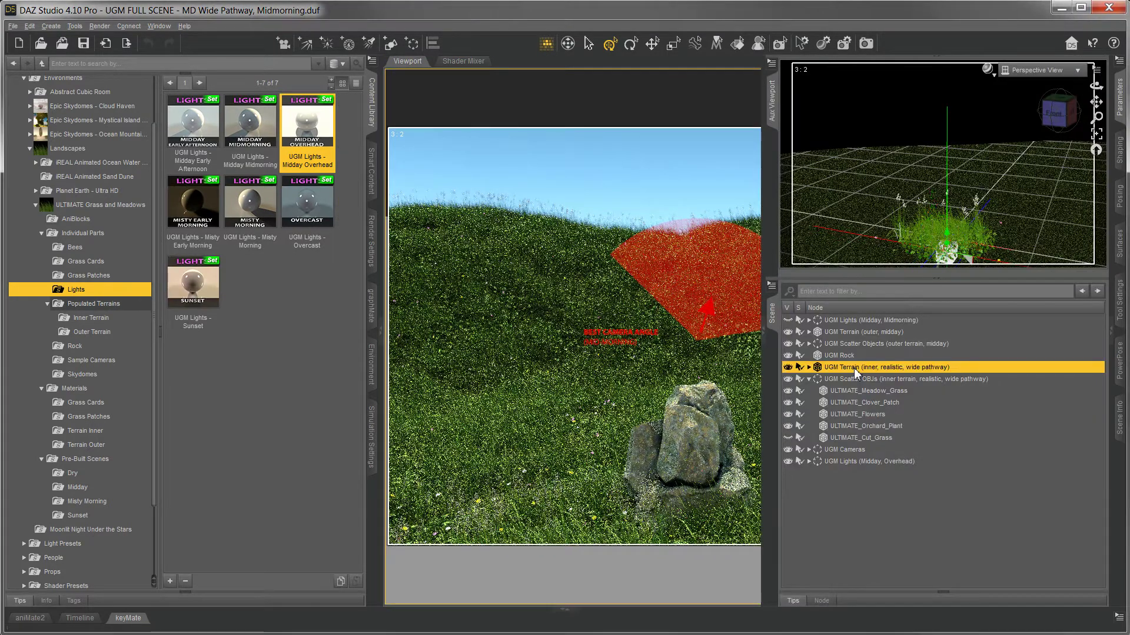
{"action": "left_click", "coordinate": [1120, 115]}
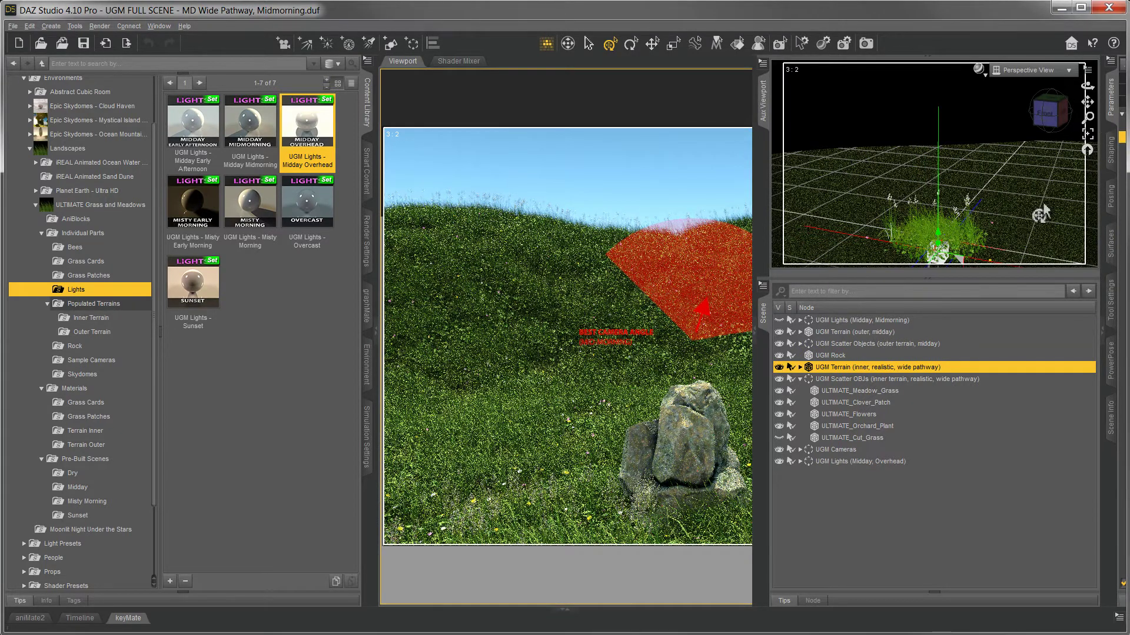
{"action": "left_click", "coordinate": [766, 324]}
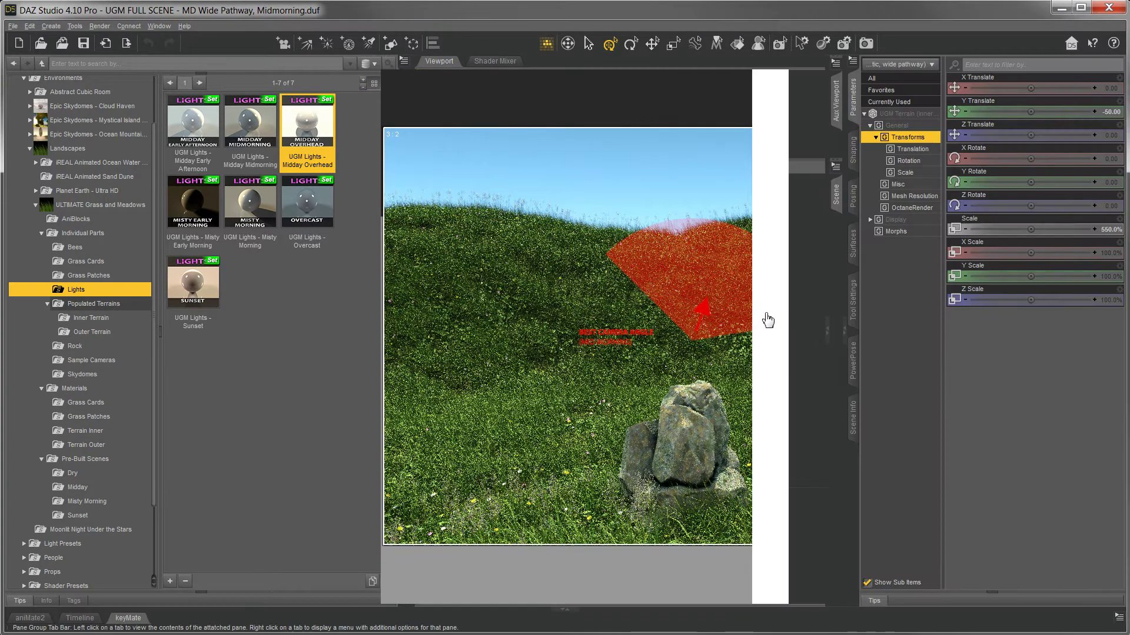
{"action": "left_click", "coordinate": [899, 232]}
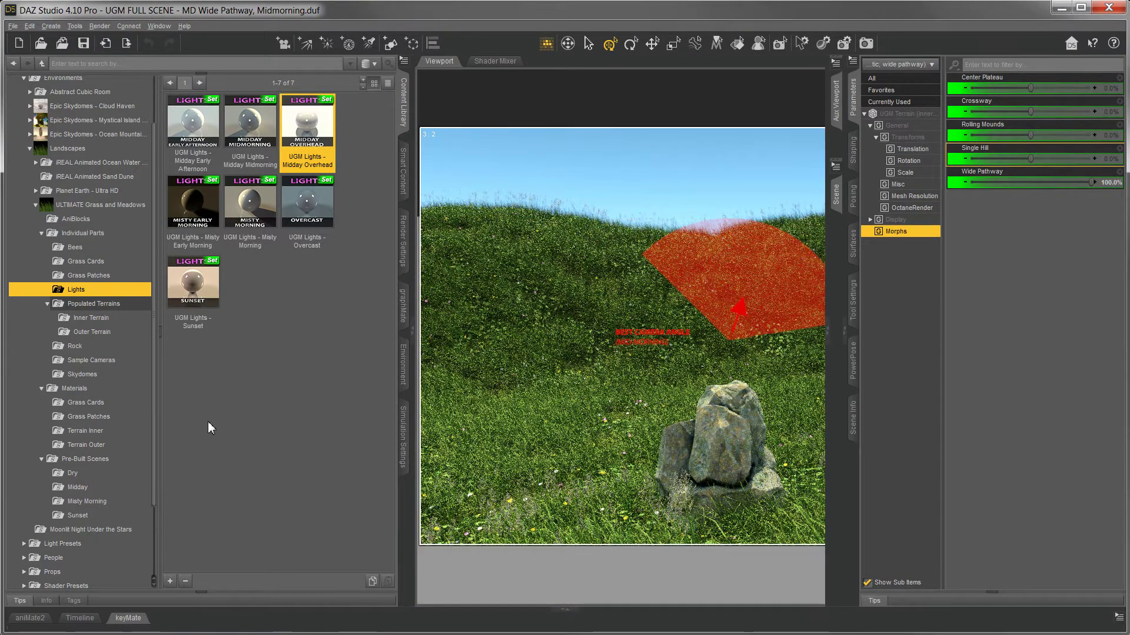
{"action": "left_click", "coordinate": [78, 488]}
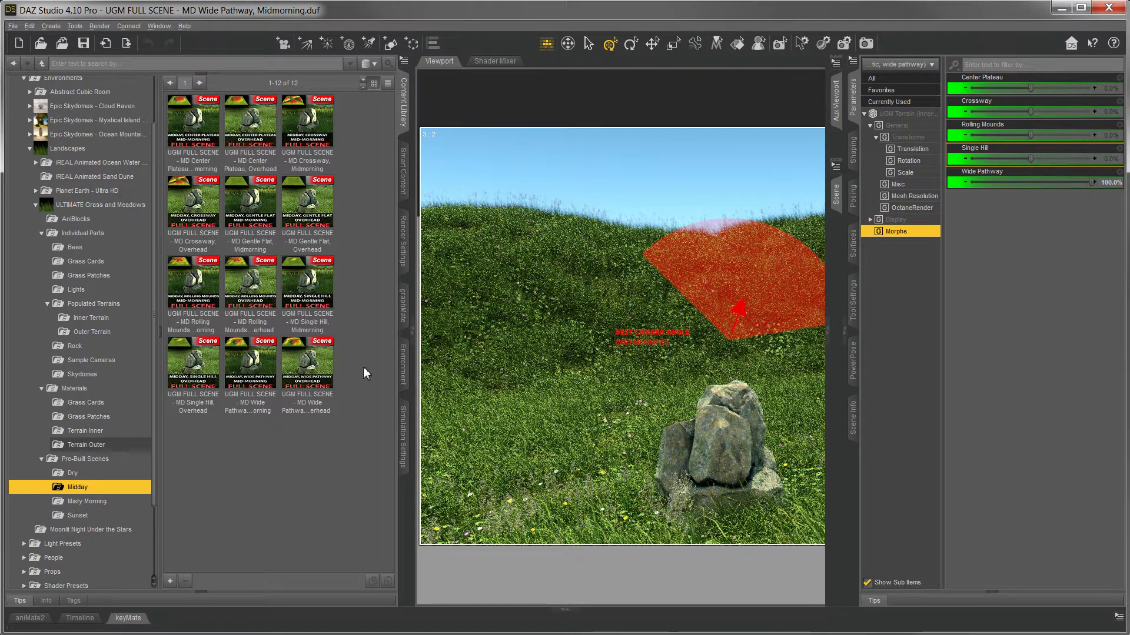
{"action": "mouse_move", "coordinate": [325, 385]}
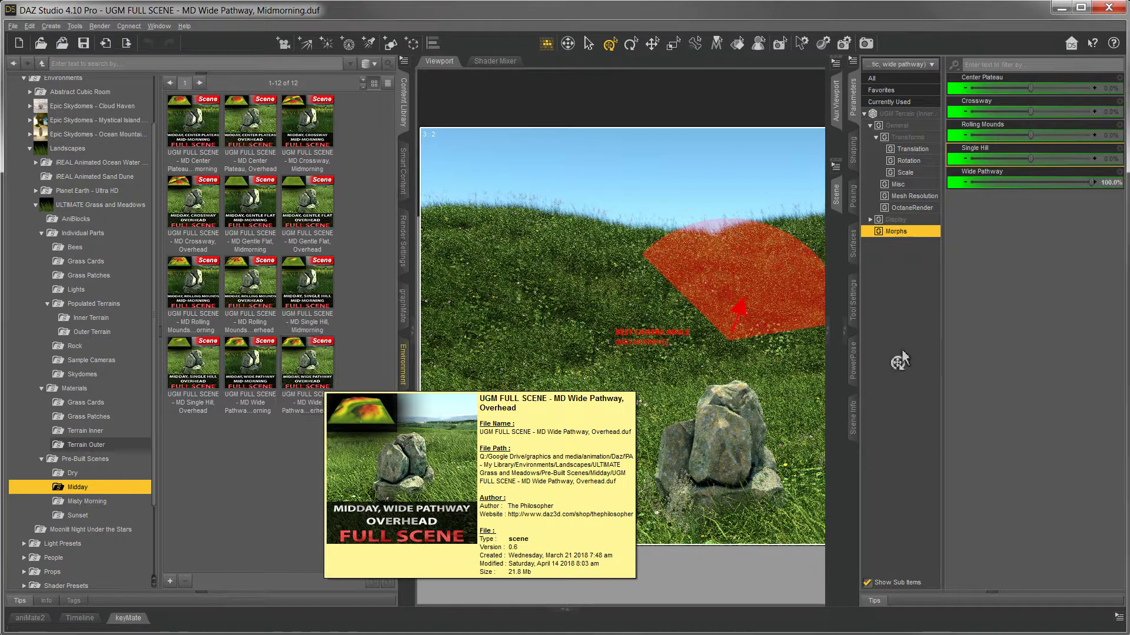
{"action": "mouse_move", "coordinate": [333, 281]}
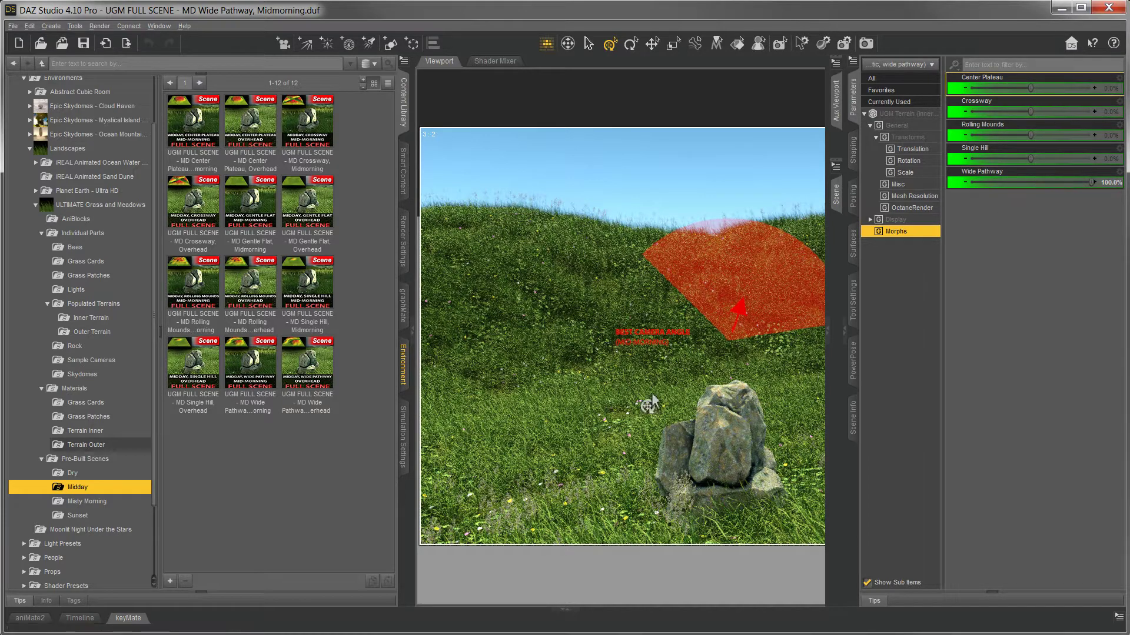
{"action": "left_click", "coordinate": [977, 177]}
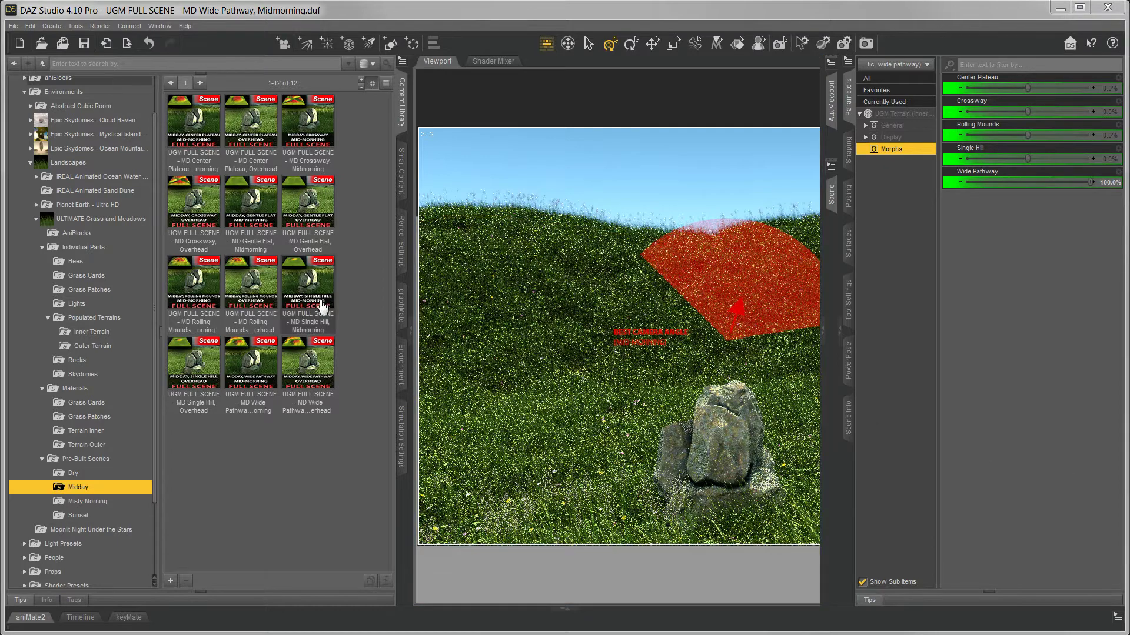
Create a new scene with File > New, answering No to saving the Wide Pathway changes.
{"action": "left_click", "coordinate": [14, 26]}
{"action": "left_click", "coordinate": [14, 26]}
{"action": "left_click", "coordinate": [15, 26]}
{"action": "left_click", "coordinate": [14, 26]}
{"action": "left_click", "coordinate": [20, 43]}
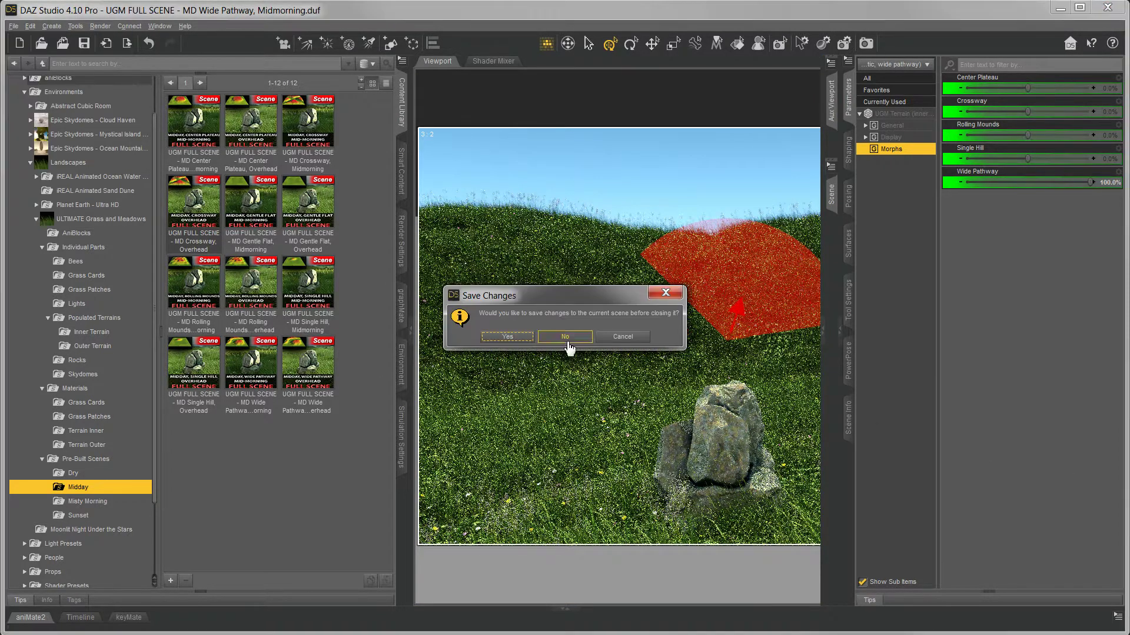
{"action": "left_click", "coordinate": [574, 343]}
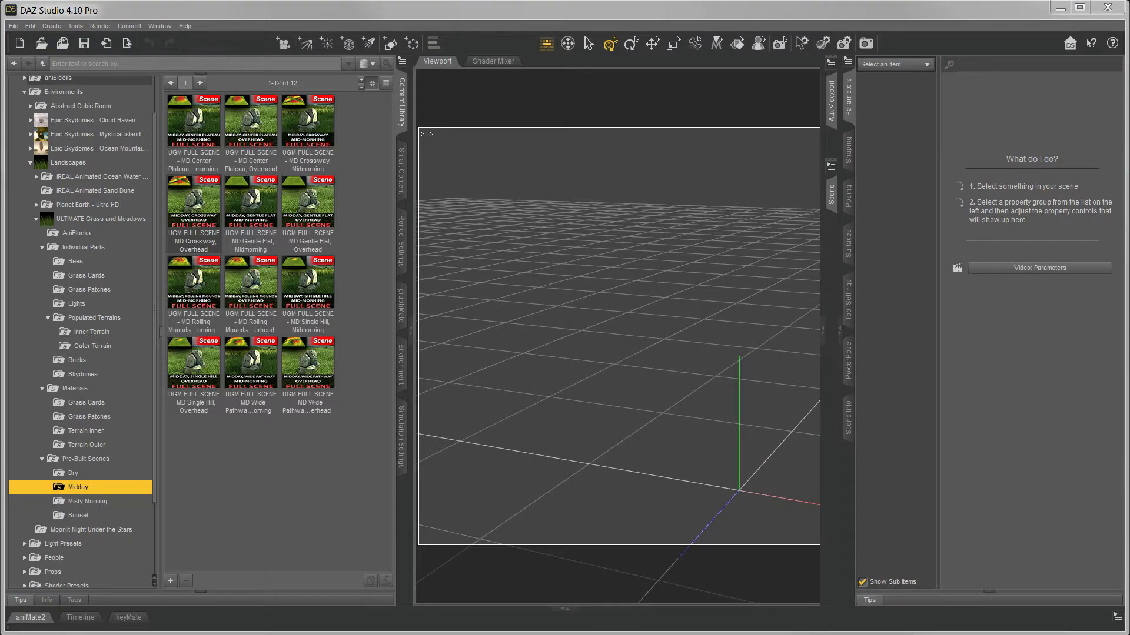
Add the UGM Meadow Grass, Flowers and Orchard Plant patches to the empty scene.
{"action": "left_click", "coordinate": [848, 99]}
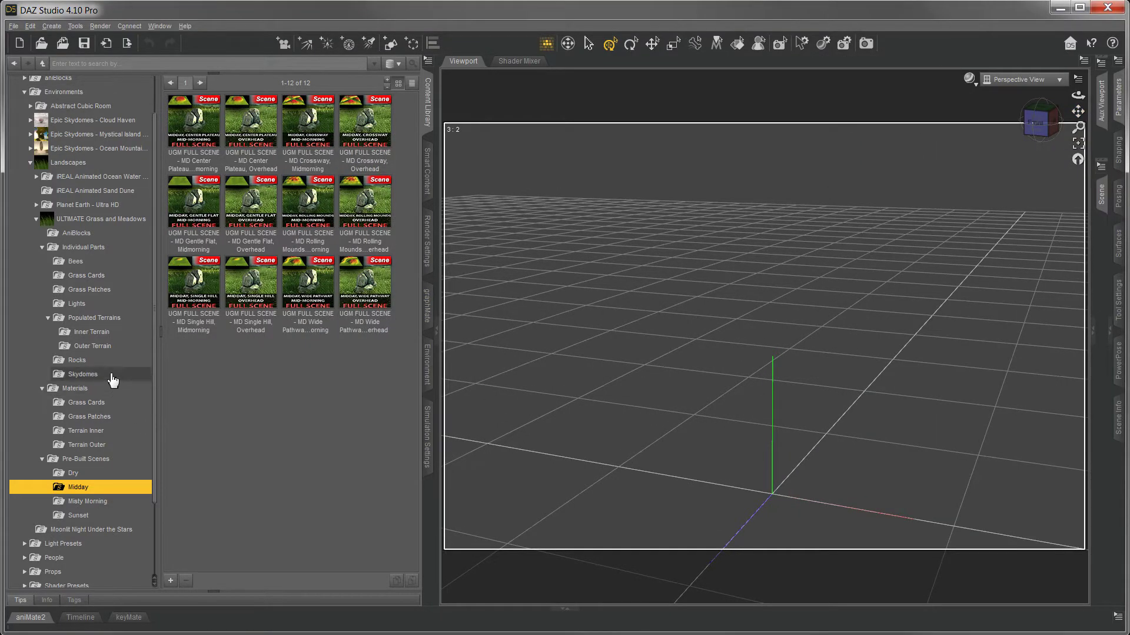
{"action": "left_click", "coordinate": [71, 290]}
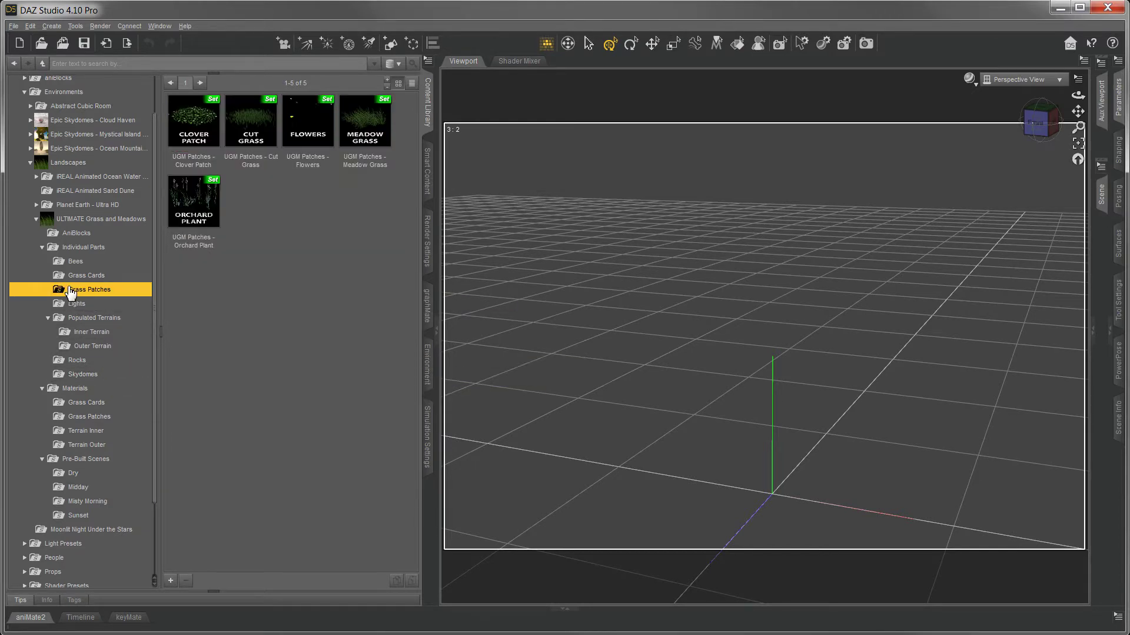
{"action": "double_click", "coordinate": [363, 125]}
{"action": "double_click", "coordinate": [306, 140]}
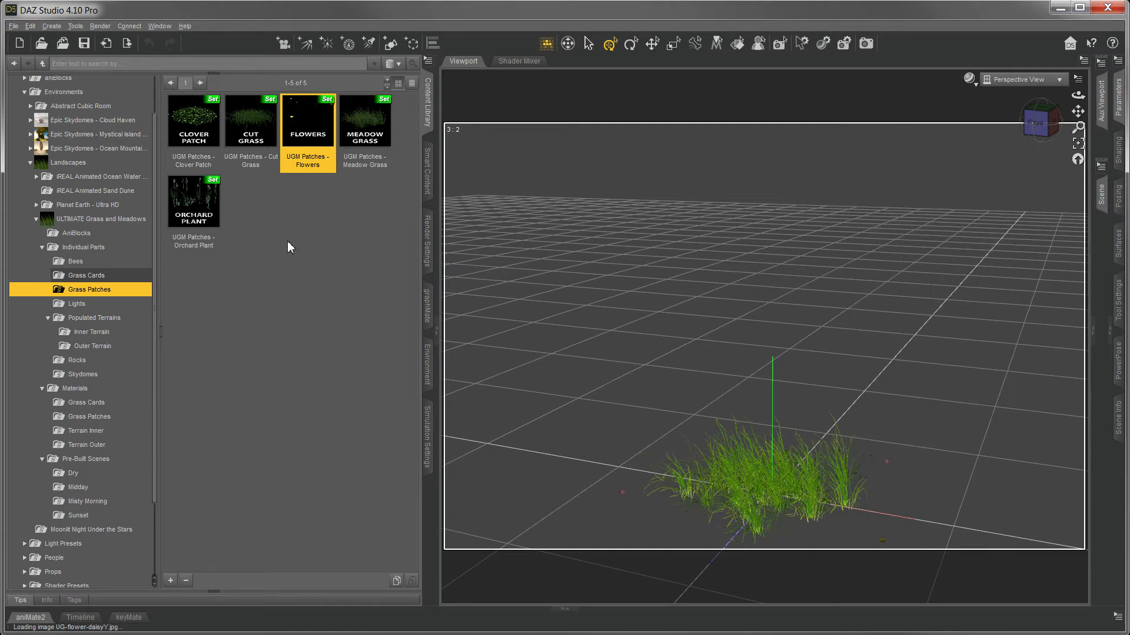
{"action": "double_click", "coordinate": [194, 206]}
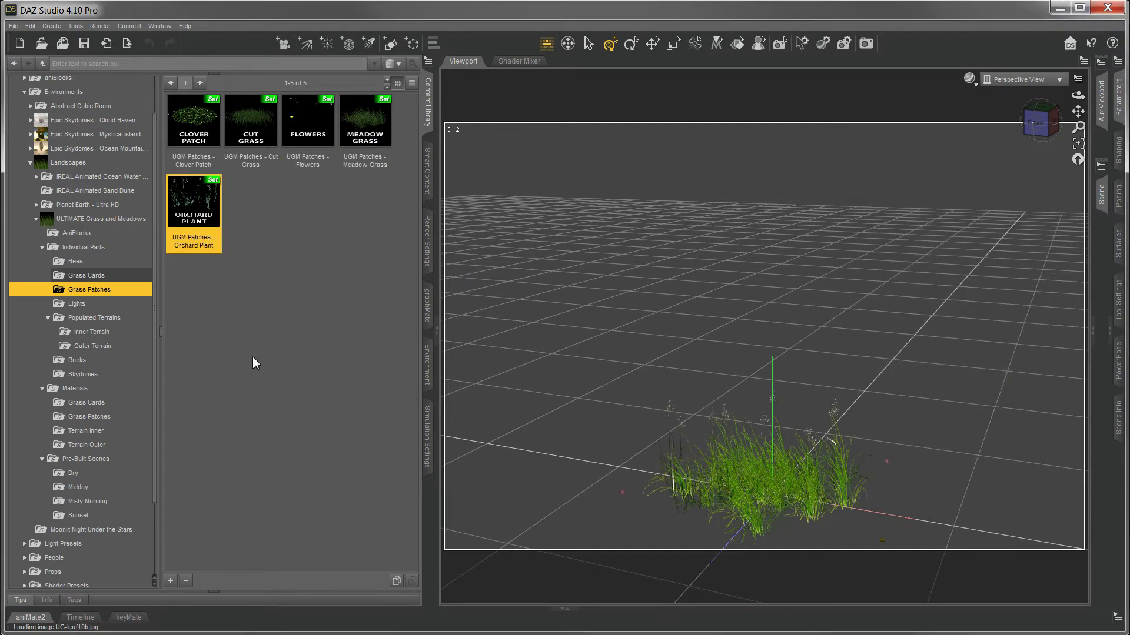
Frame the selected grass patch in the viewport and expand the aniMate2 timeline pane.
{"action": "left_click", "coordinate": [746, 500]}
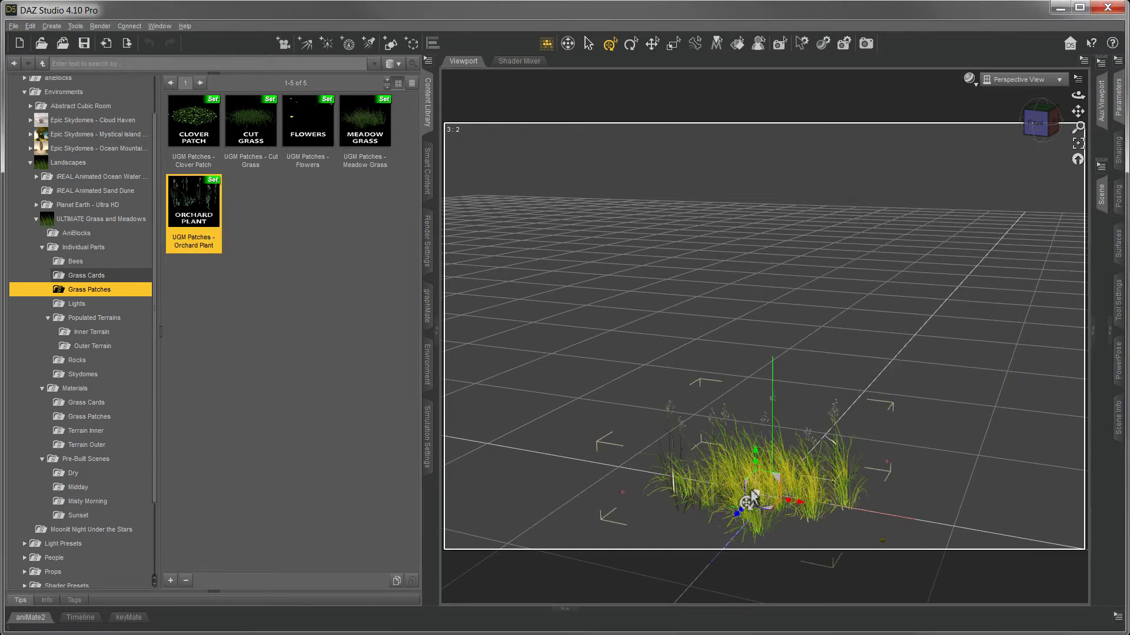
{"action": "left_click", "coordinate": [1079, 148]}
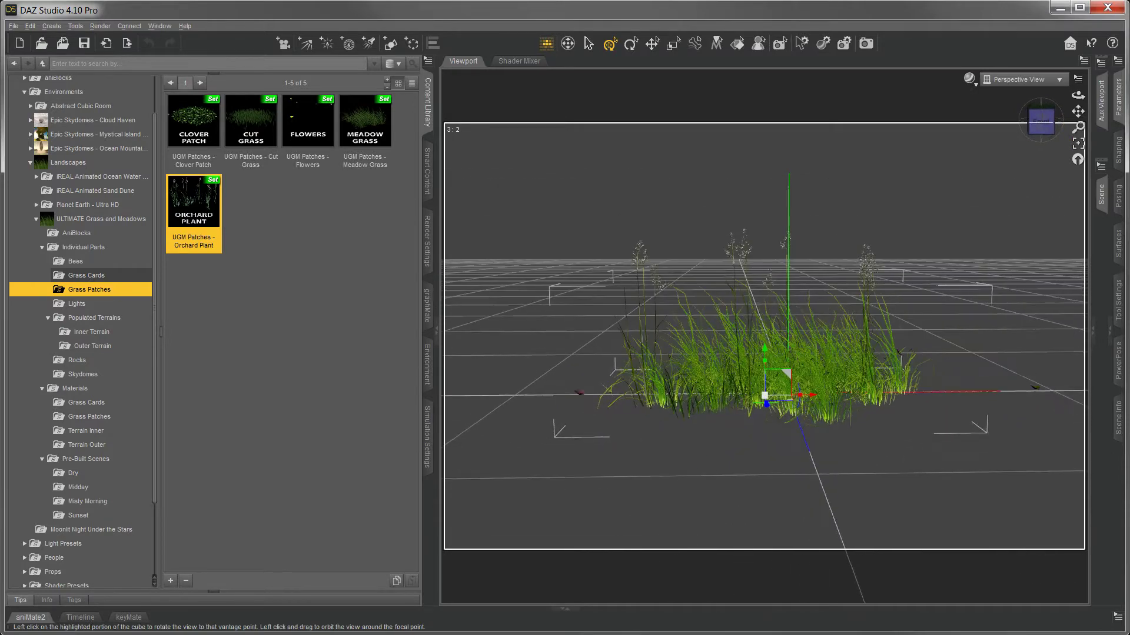
{"action": "left_click", "coordinate": [562, 610]}
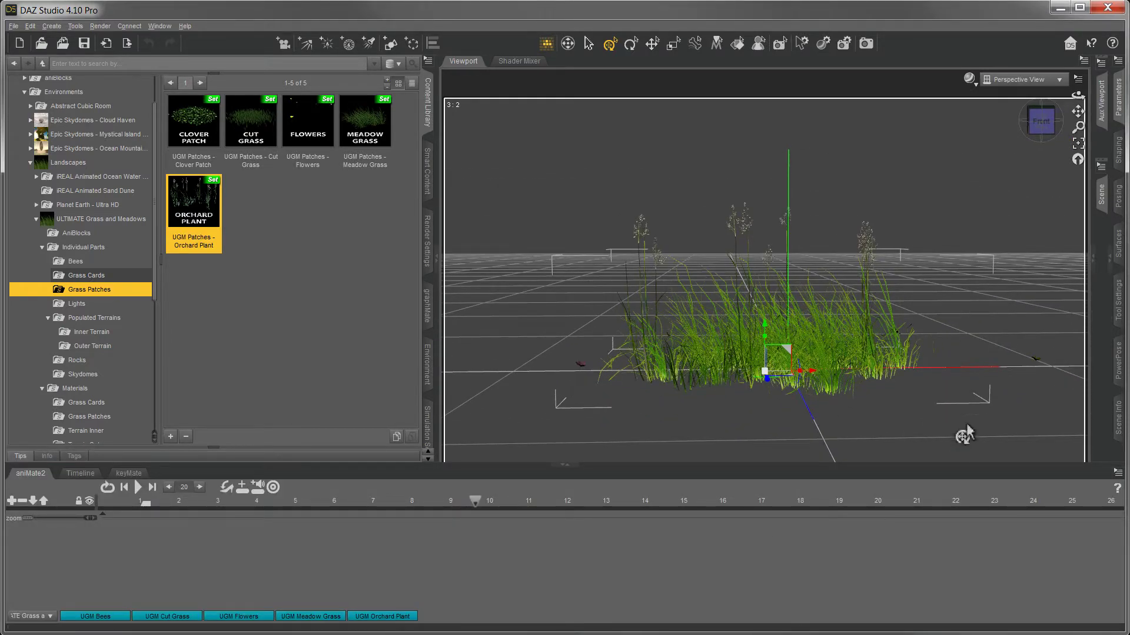
Rewind the timeline and add an aniMate2 track for the ULTIMATE_Meadow_Grass node.
{"action": "left_click", "coordinate": [1102, 197]}
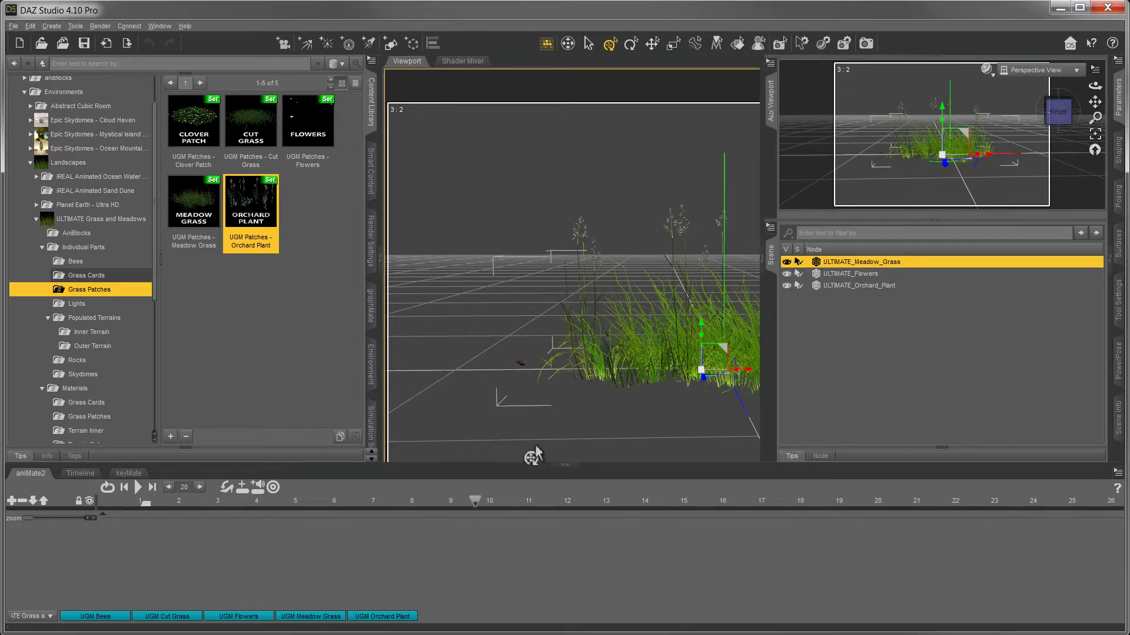
{"action": "left_click", "coordinate": [106, 508]}
{"action": "left_click", "coordinate": [129, 473]}
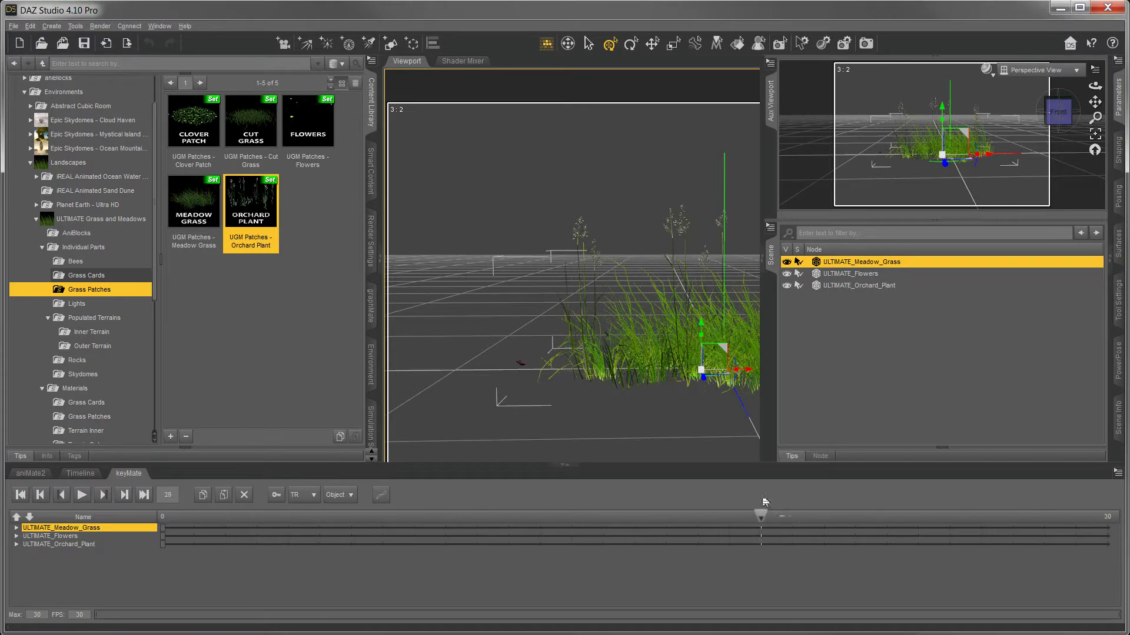
{"action": "left_click", "coordinate": [35, 473]}
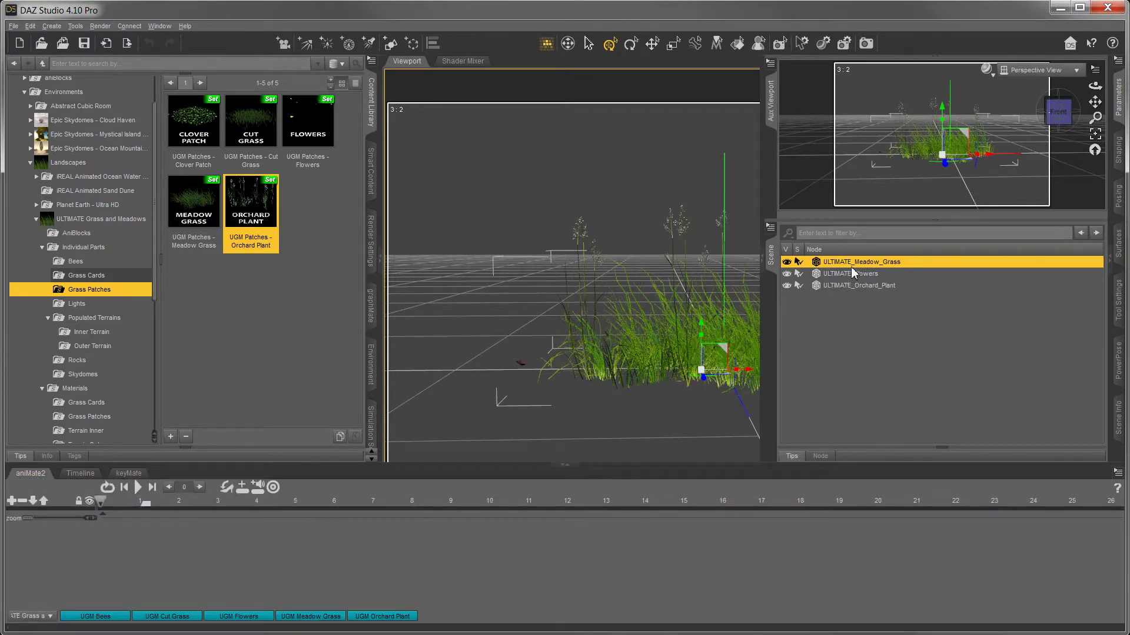
{"action": "left_click", "coordinate": [12, 501]}
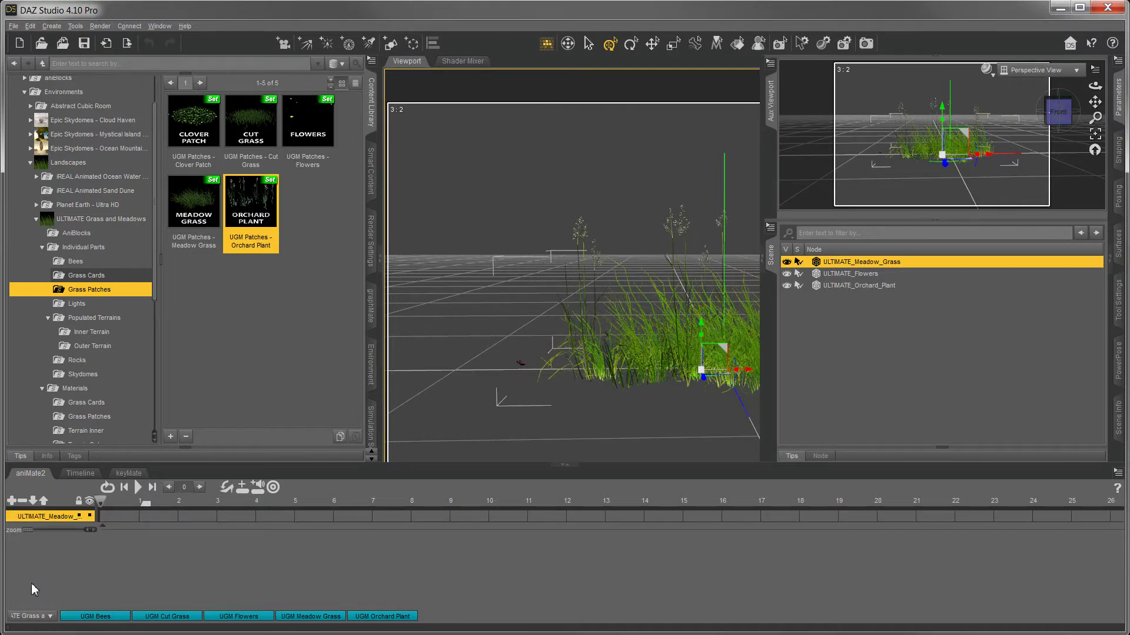
{"action": "left_click", "coordinate": [30, 616]}
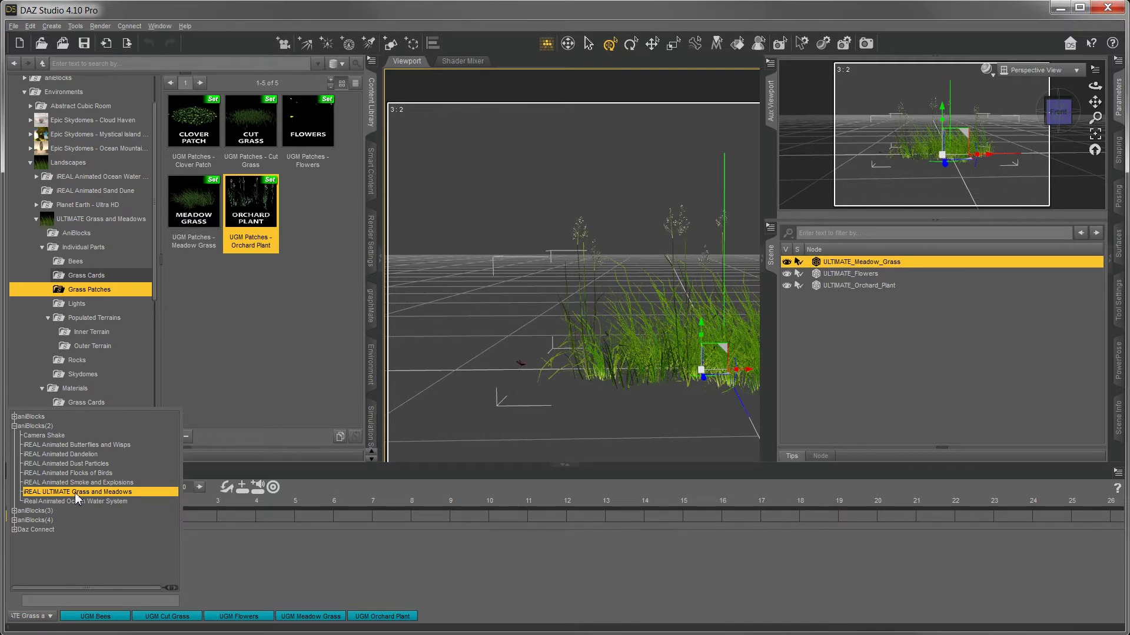
{"action": "left_click", "coordinate": [37, 615]}
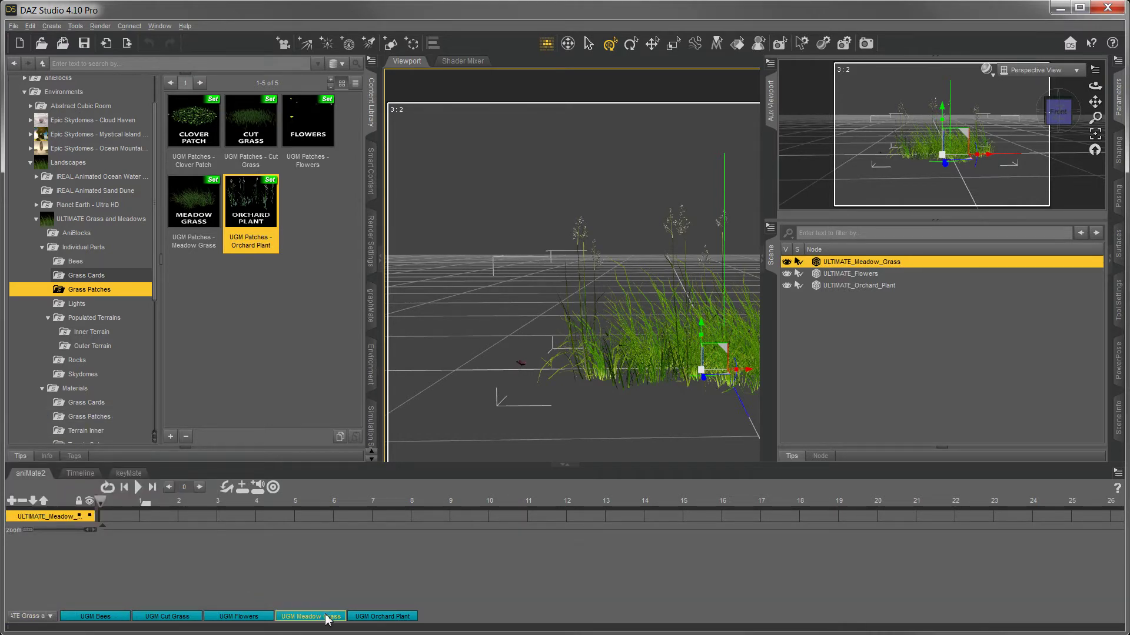
Put UGM Meadow Grass, Flowers and Orchard Plant aniBlocks on their own tracks and play.
{"action": "left_click_drag", "start_coordinate": [124, 515], "coordinate": [124, 517]}
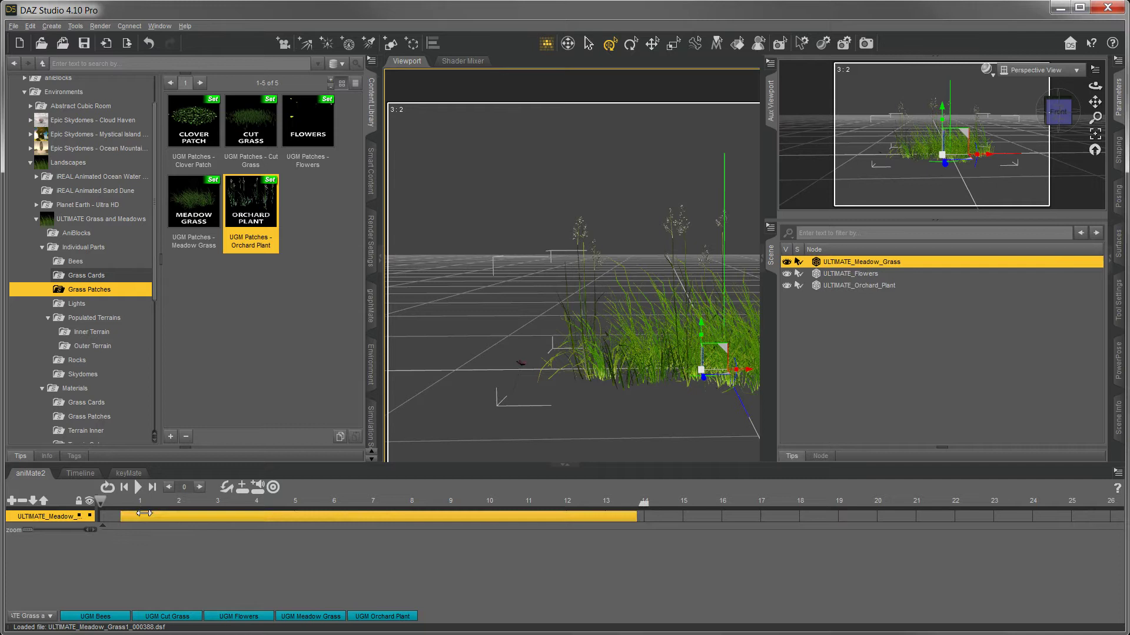
{"action": "left_click", "coordinate": [836, 275]}
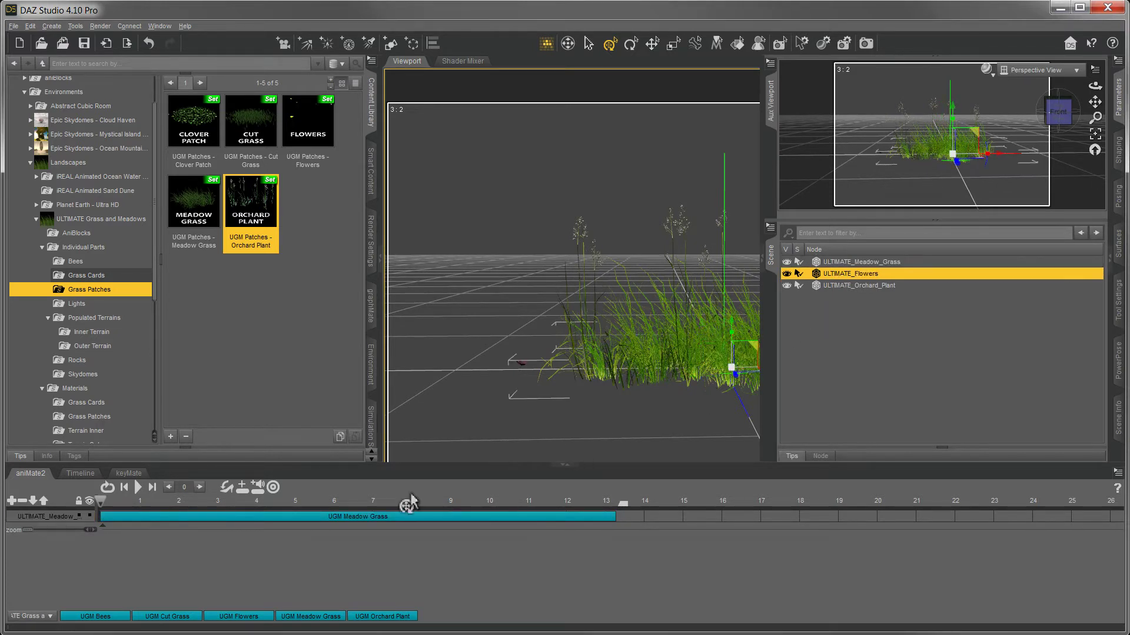
{"action": "left_click", "coordinate": [12, 500]}
{"action": "left_click_drag", "start_coordinate": [136, 548], "coordinate": [139, 529]}
{"action": "left_click", "coordinate": [858, 288]}
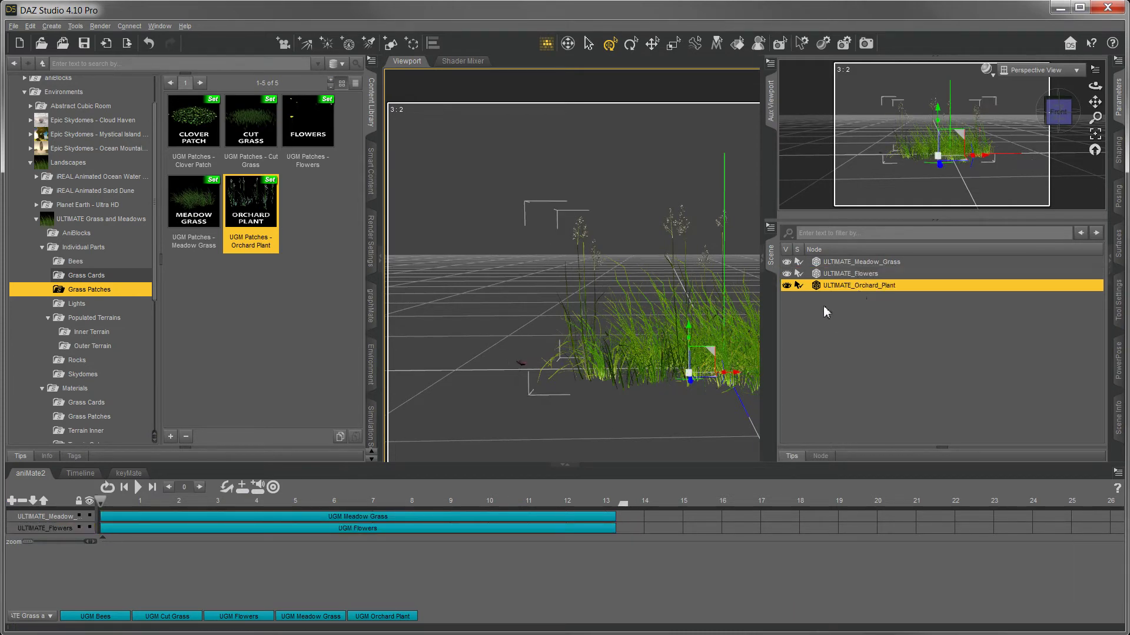
{"action": "left_click", "coordinate": [12, 501]}
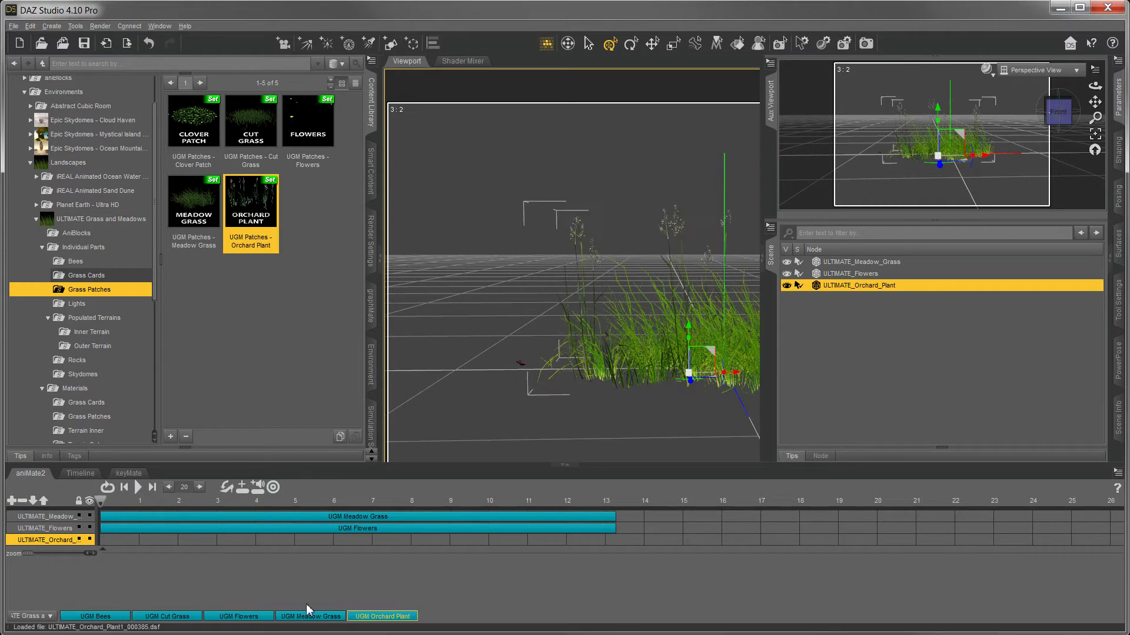
{"action": "left_click_drag", "start_coordinate": [135, 548], "coordinate": [152, 540]}
{"action": "left_click", "coordinate": [137, 487]}
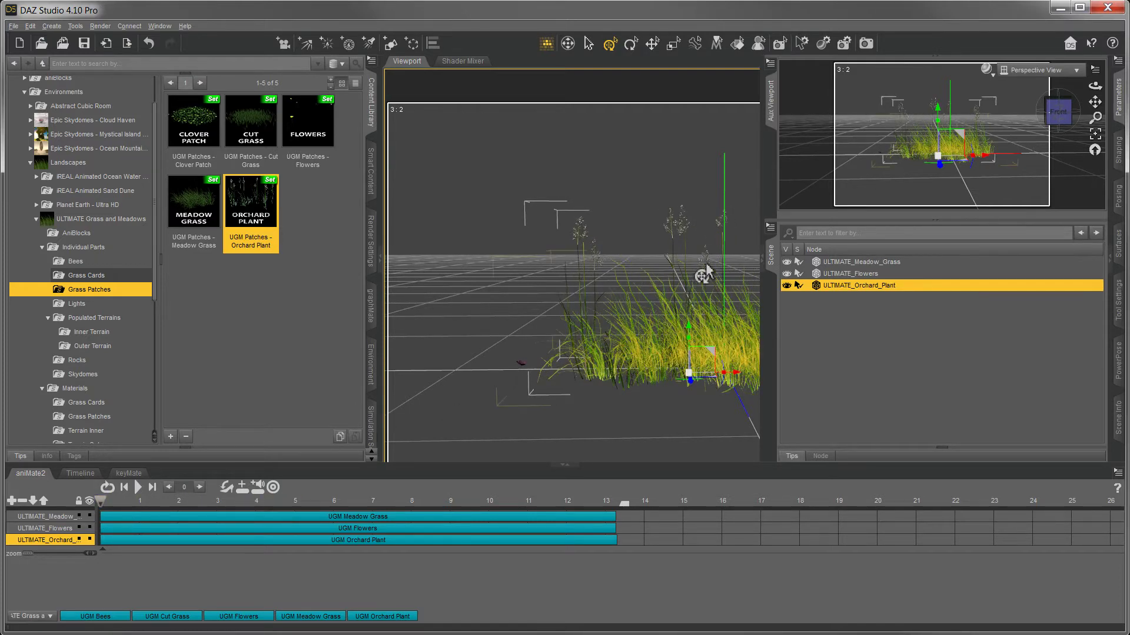
{"action": "left_click", "coordinate": [768, 265]}
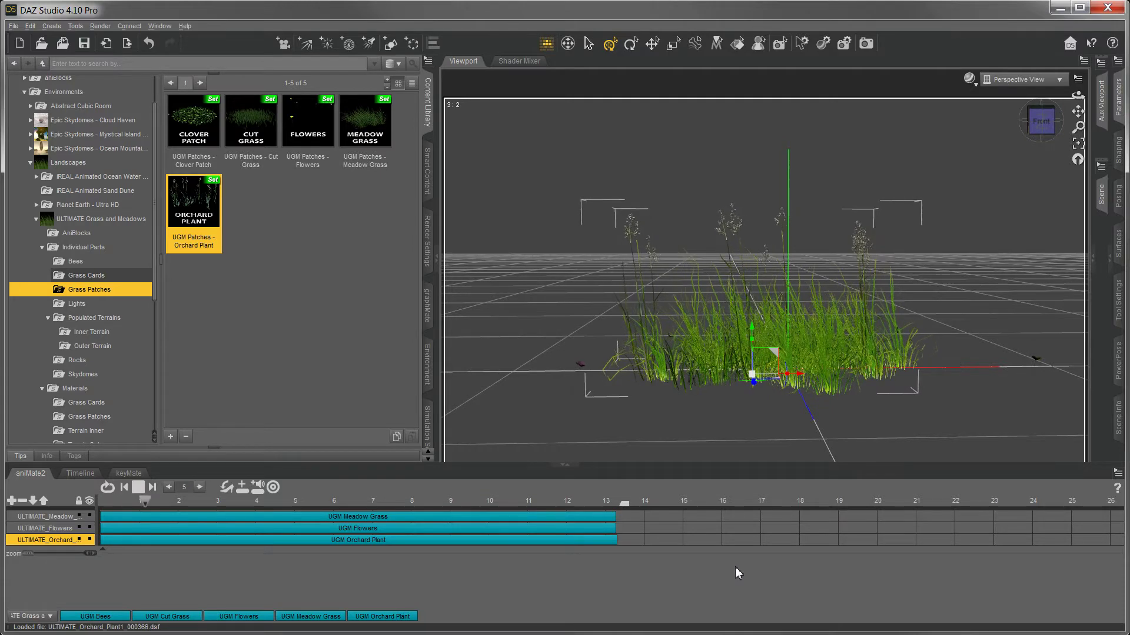
Orbit, zoom and use the Front view to watch the grass stalks sway up close.
{"action": "left_click", "coordinate": [976, 222]}
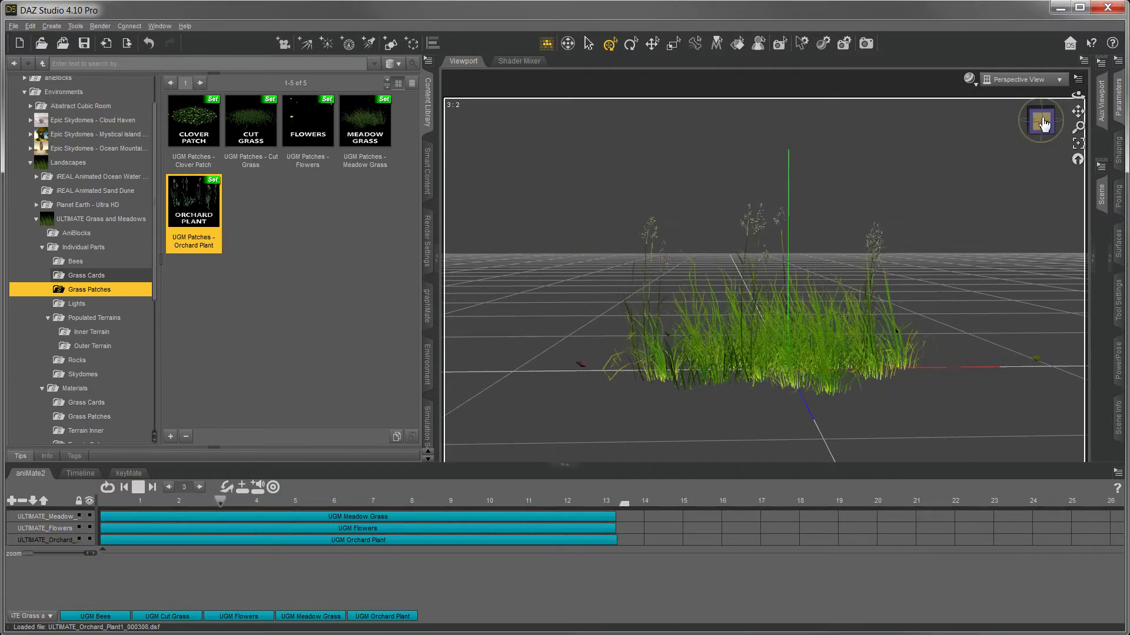
{"action": "left_click_drag", "start_coordinate": [1041, 121], "coordinate": [956, 188]}
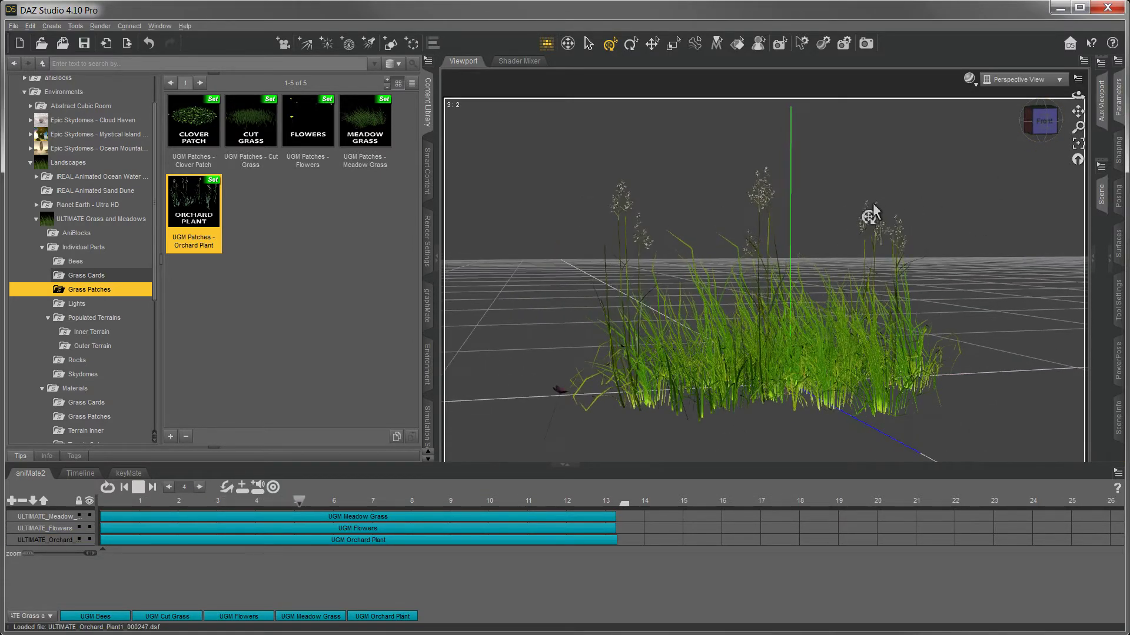
{"action": "scroll", "coordinate": [870, 215], "scroll_direction": "up", "scroll_amount": 5}
{"action": "mouse_move", "coordinate": [1077, 111]}
{"action": "left_mouse_down"}
{"action": "mouse_move", "coordinate": [1078, 124]}
{"action": "mouse_move", "coordinate": [1077, 112]}
{"action": "left_mouse_up"}
{"action": "left_click_drag", "start_coordinate": [906, 184], "coordinate": [877, 252]}
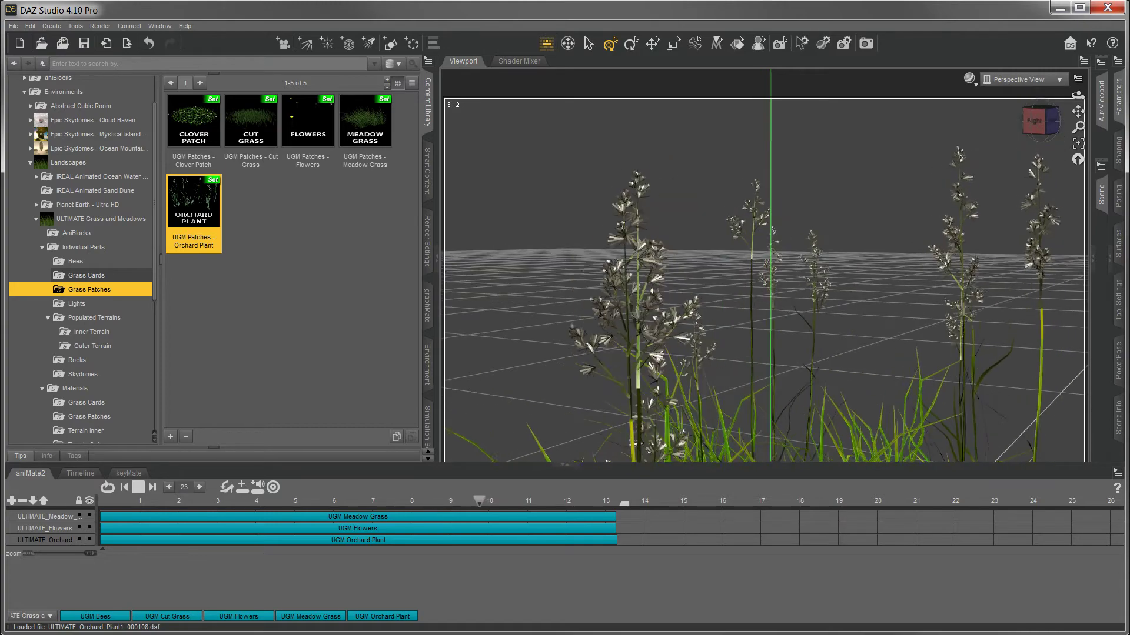
{"action": "left_click", "coordinate": [1059, 133]}
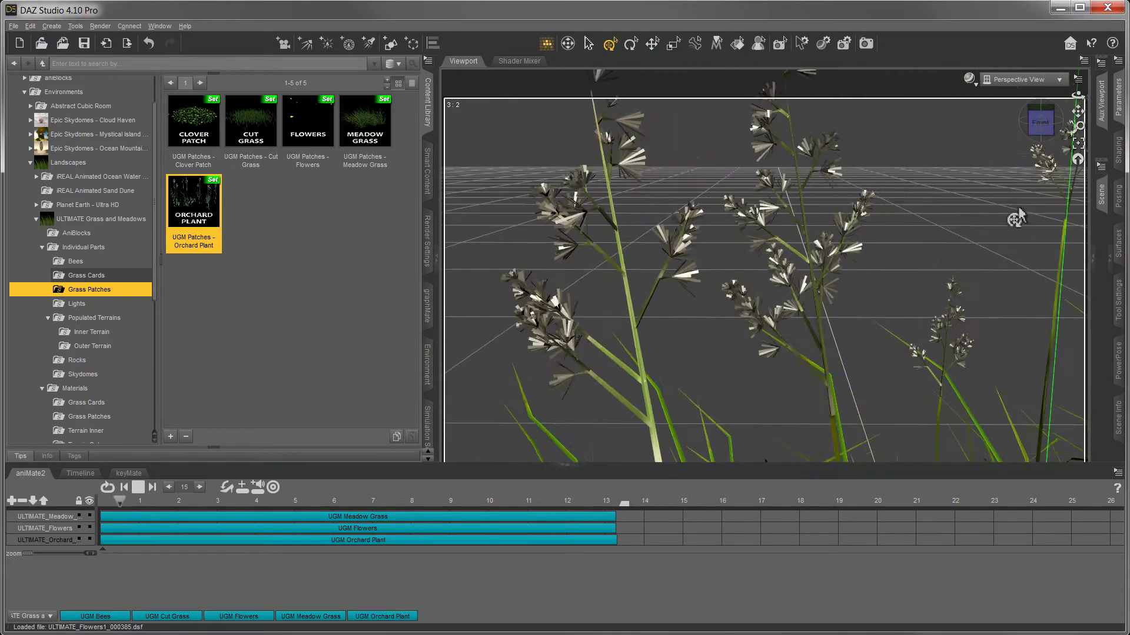
{"action": "left_click", "coordinate": [1041, 121]}
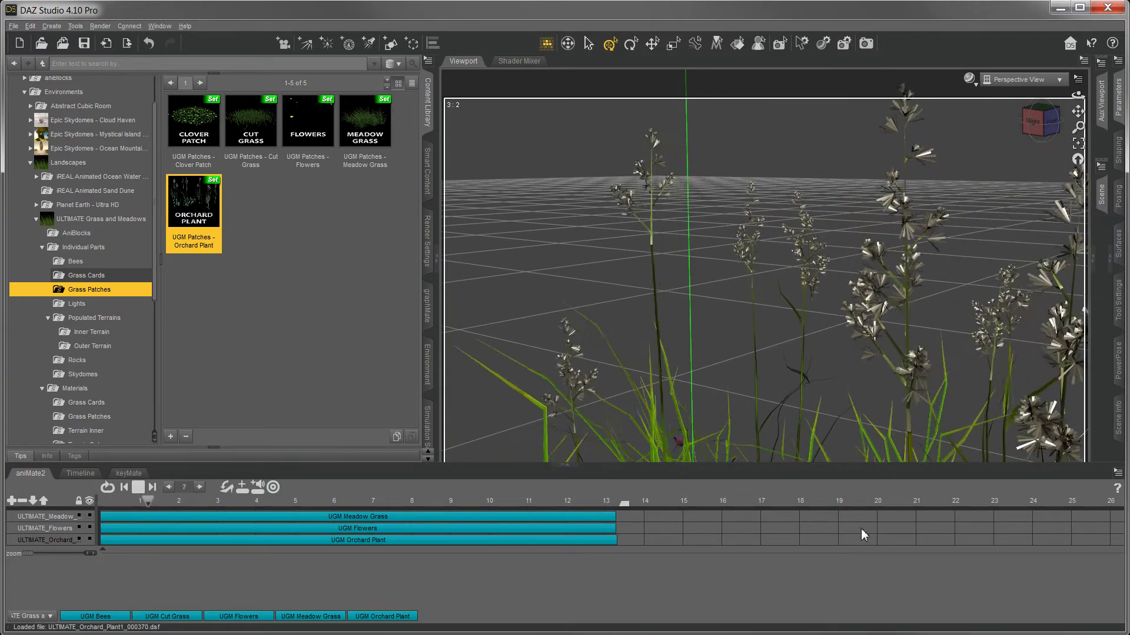
Drag the Meadow Grass, Flowers and Orchard Plant clips out to the timeline's end.
{"action": "left_click", "coordinate": [574, 518]}
{"action": "left_click_drag", "start_coordinate": [612, 515], "coordinate": [1089, 518]}
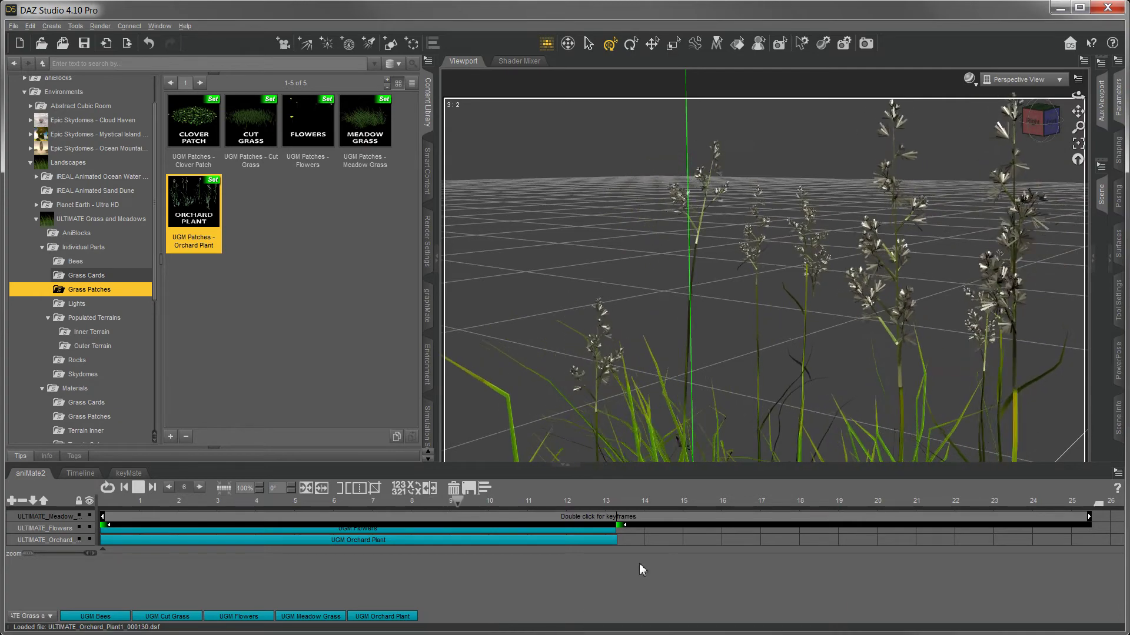
{"action": "left_click", "coordinate": [610, 532]}
{"action": "left_click_drag", "start_coordinate": [610, 534], "coordinate": [1068, 539]}
{"action": "left_click", "coordinate": [602, 541]}
{"action": "left_click_drag", "start_coordinate": [615, 541], "coordinate": [1097, 540]}
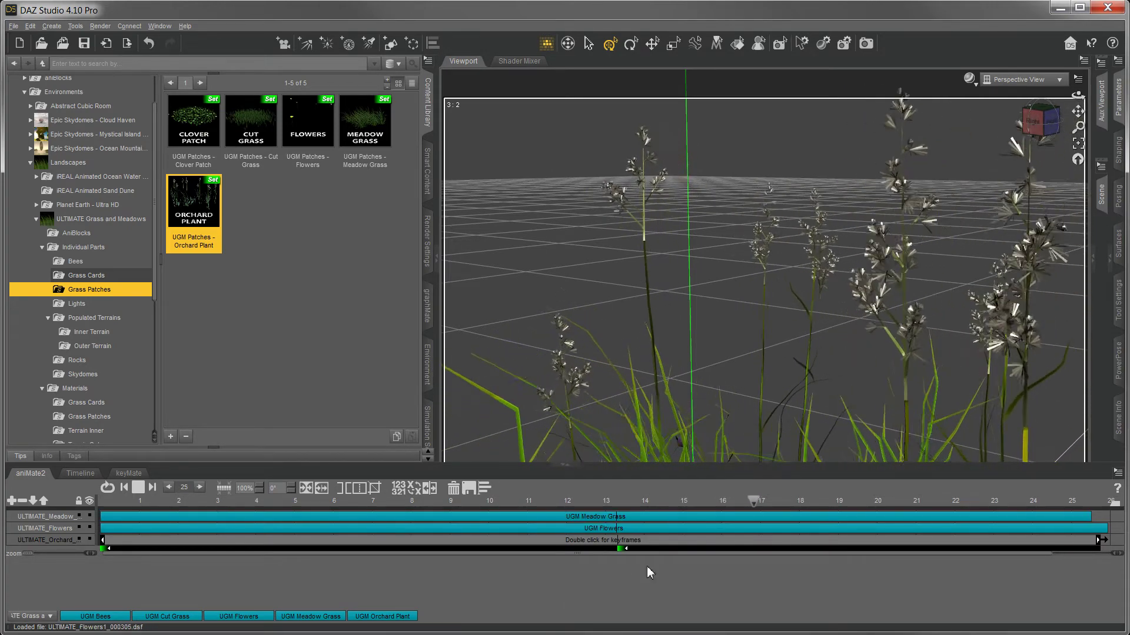
Reset the Meadow Grass clip's percentage value to 100%.
{"action": "left_click", "coordinate": [529, 517]}
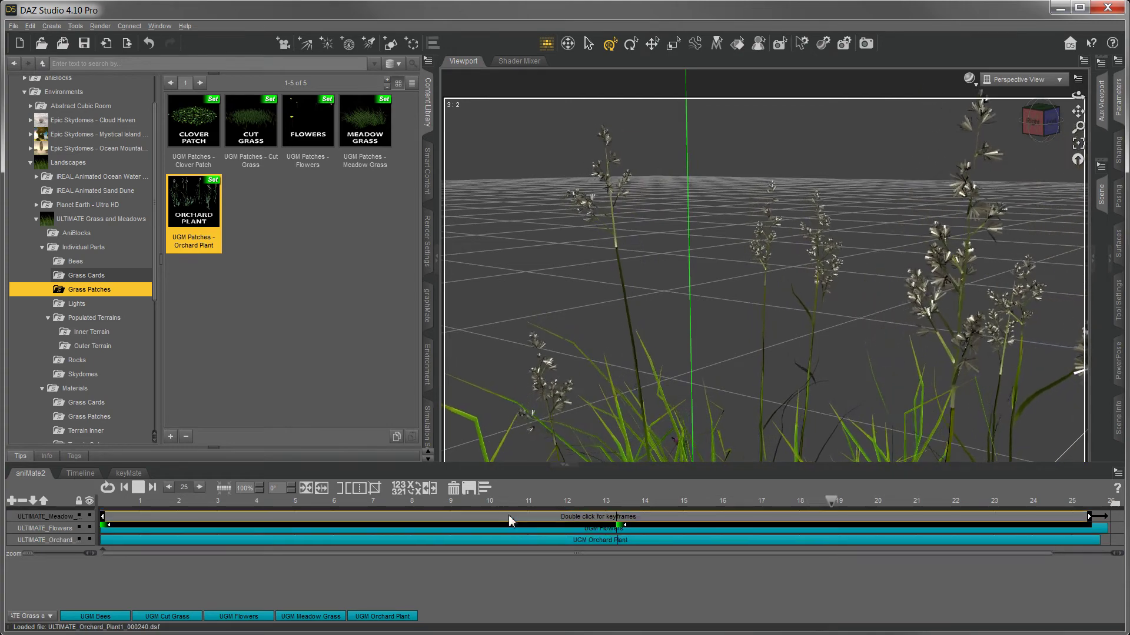
{"action": "left_click", "coordinate": [259, 493]}
{"action": "left_click_drag", "start_coordinate": [260, 494], "coordinate": [288, 493]}
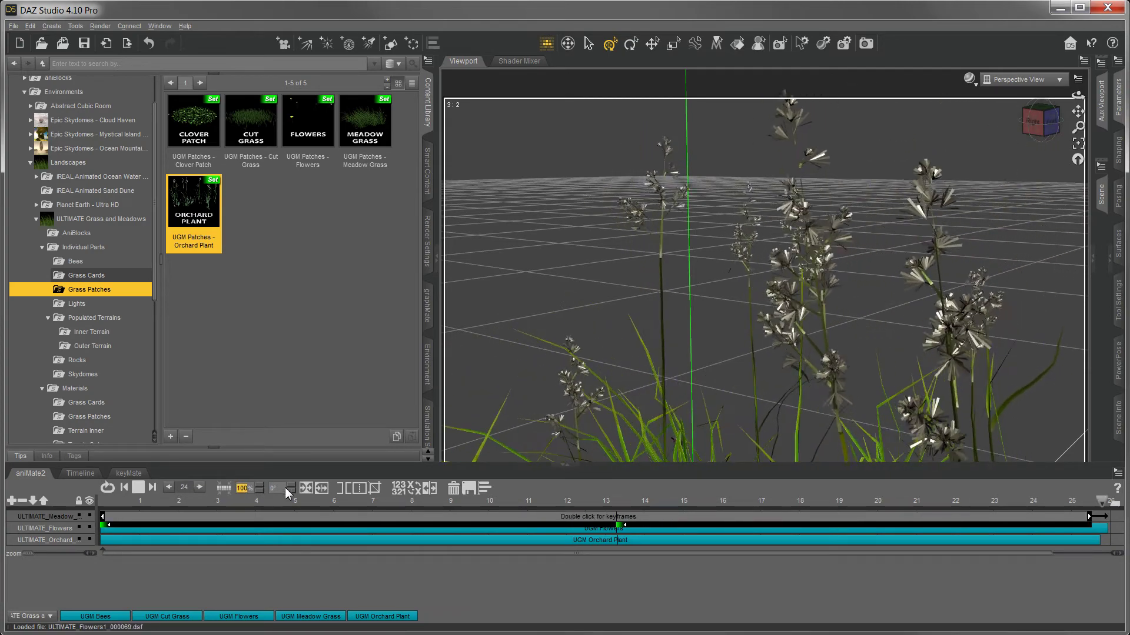
{"action": "left_click", "coordinate": [512, 577]}
Zoom out and orbit around the grass clump, then select its Flowers and Meadow Grass clips.
{"action": "scroll", "coordinate": [605, 328], "scroll_direction": "down", "scroll_amount": 10}
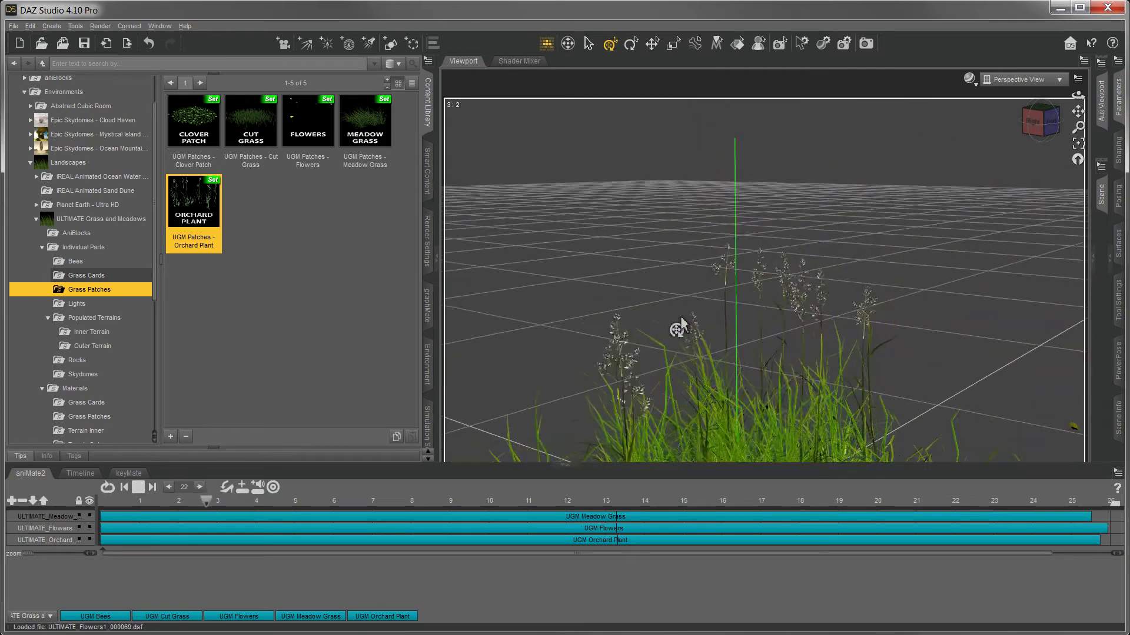
{"action": "left_click_drag", "start_coordinate": [1012, 176], "coordinate": [864, 331]}
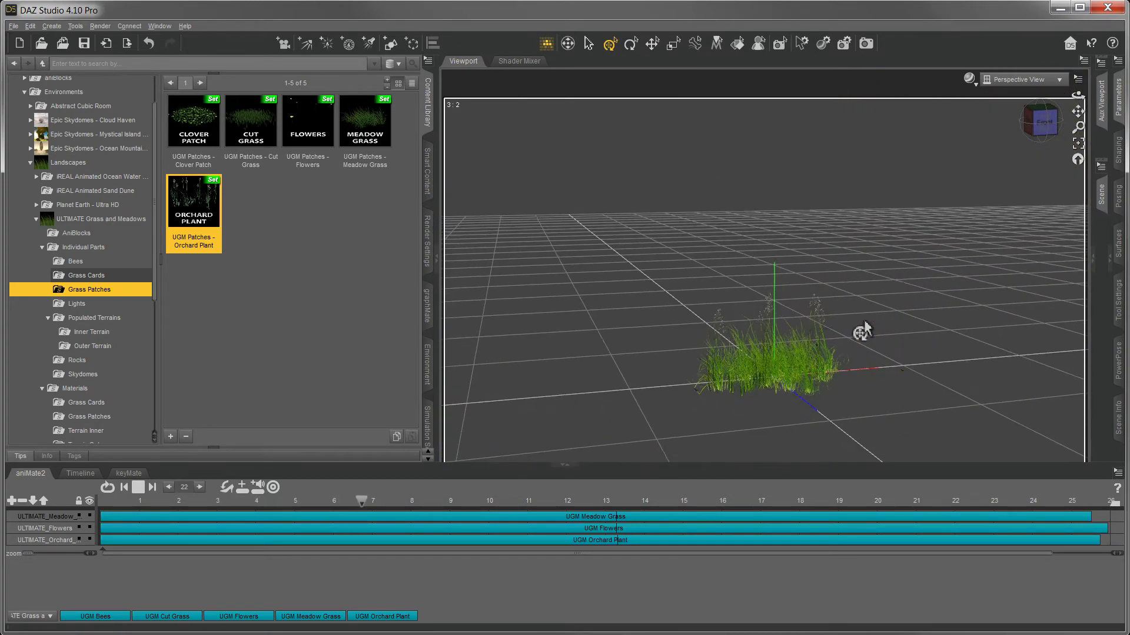
{"action": "left_click", "coordinate": [803, 360]}
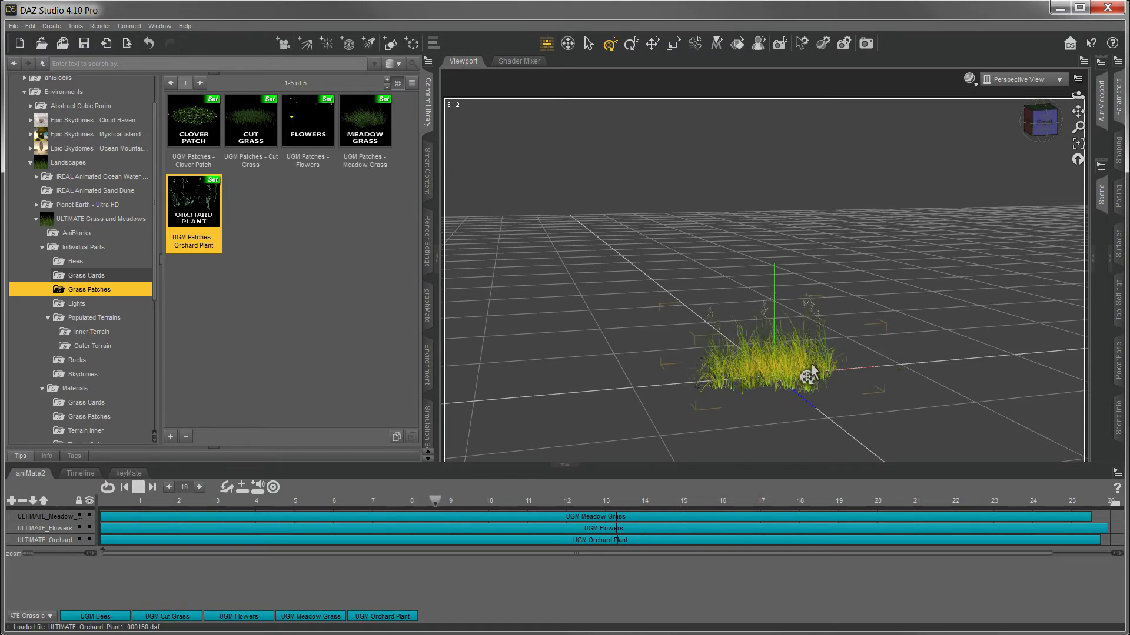
{"action": "left_click", "coordinate": [469, 527]}
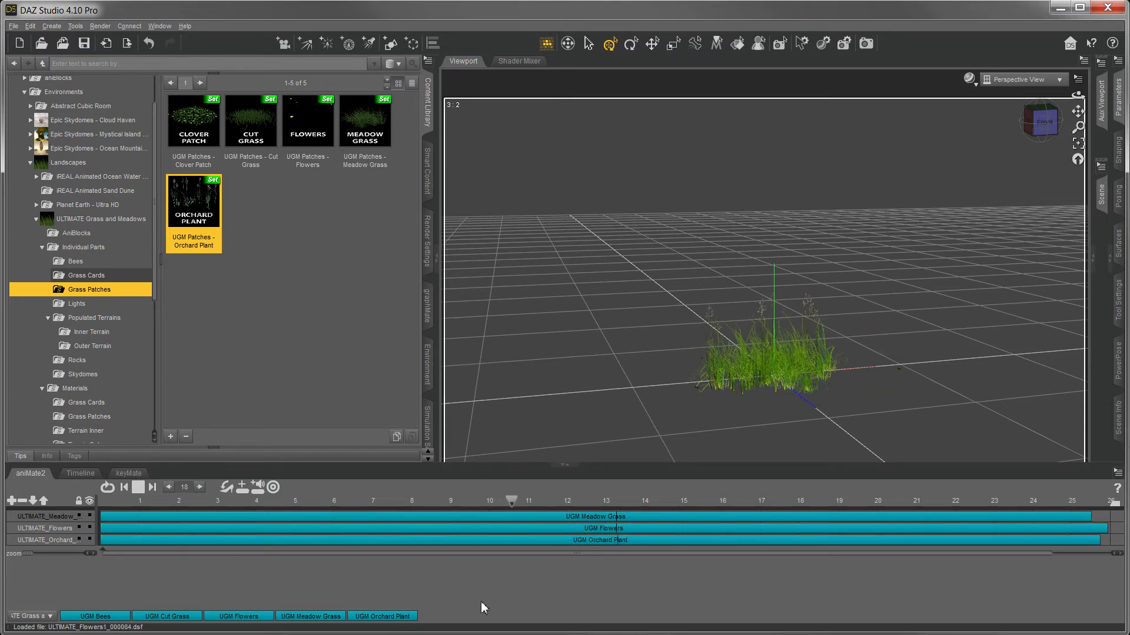
{"action": "left_click", "coordinate": [157, 517]}
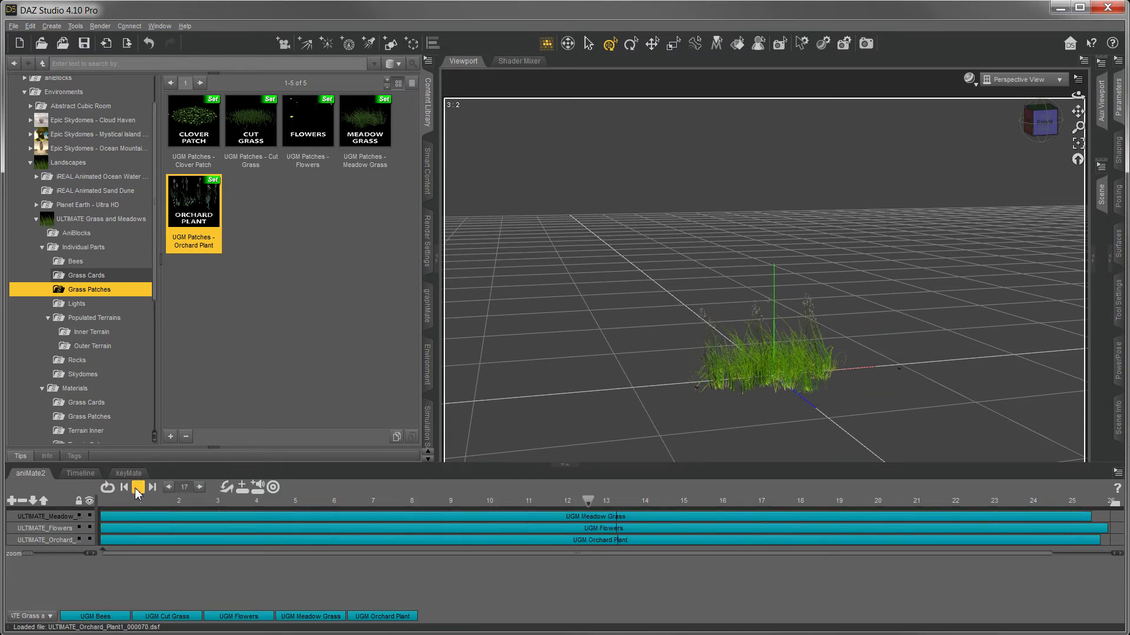